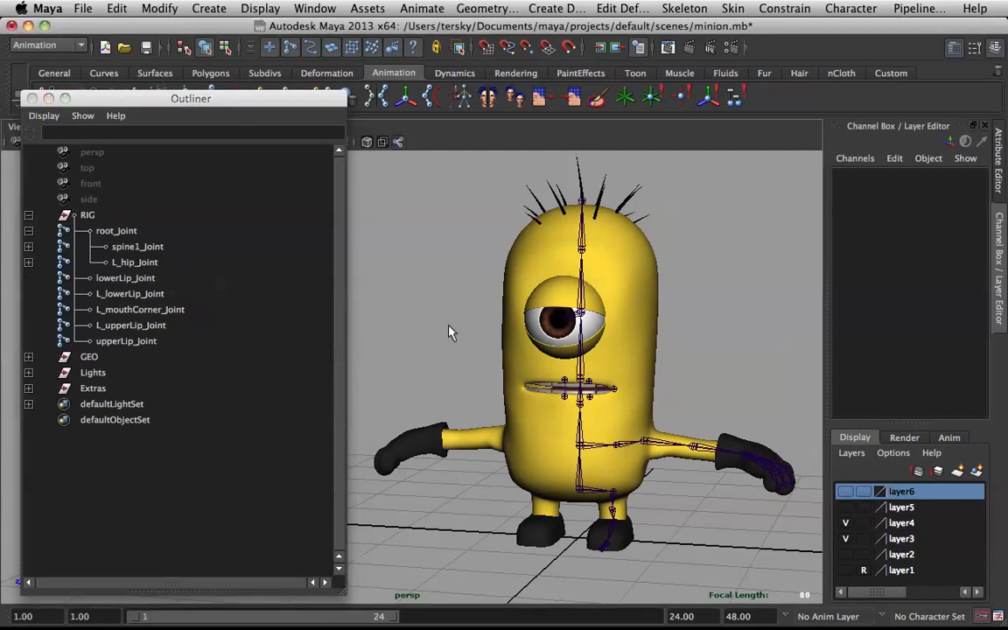
Select the left collar joint and open the Mirror Joint options
alt+middle_drag(626, 468, 555, 440)
alt+right_drag(556, 439, 587, 401)
click(570, 422)
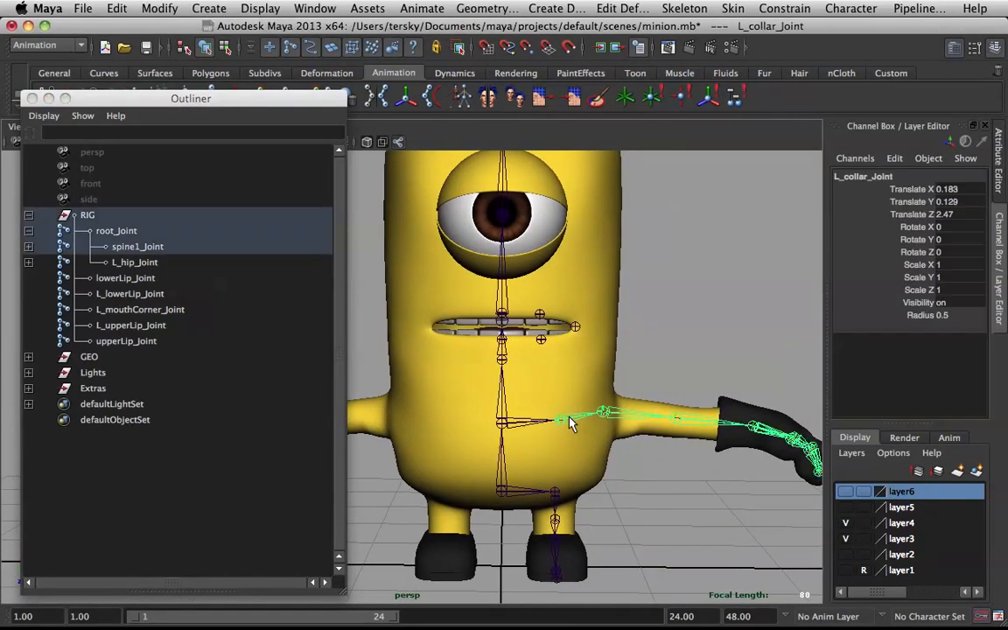
drag(341, 96, 336, 120)
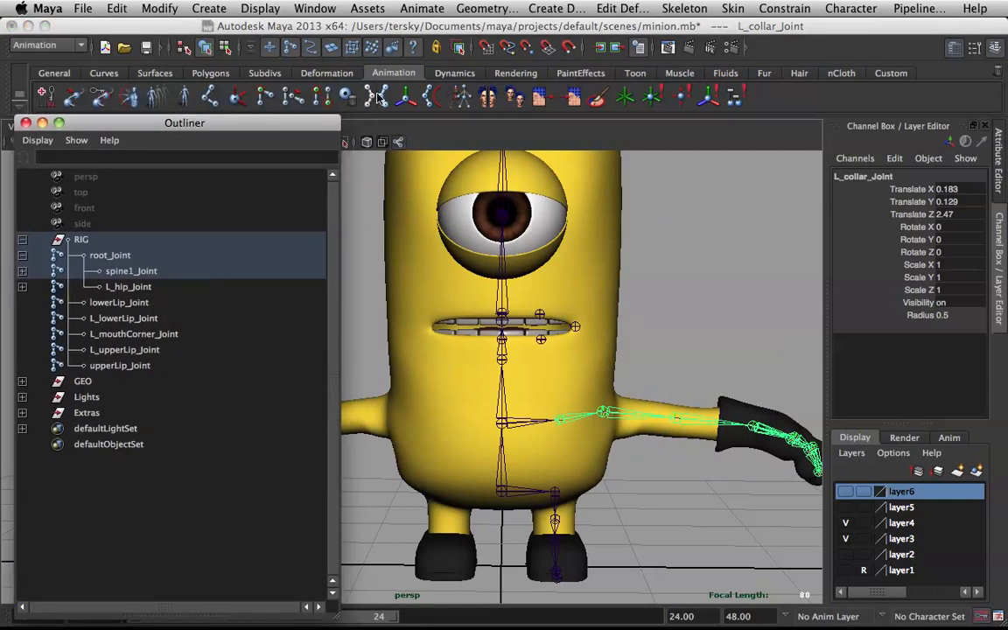
click(376, 96)
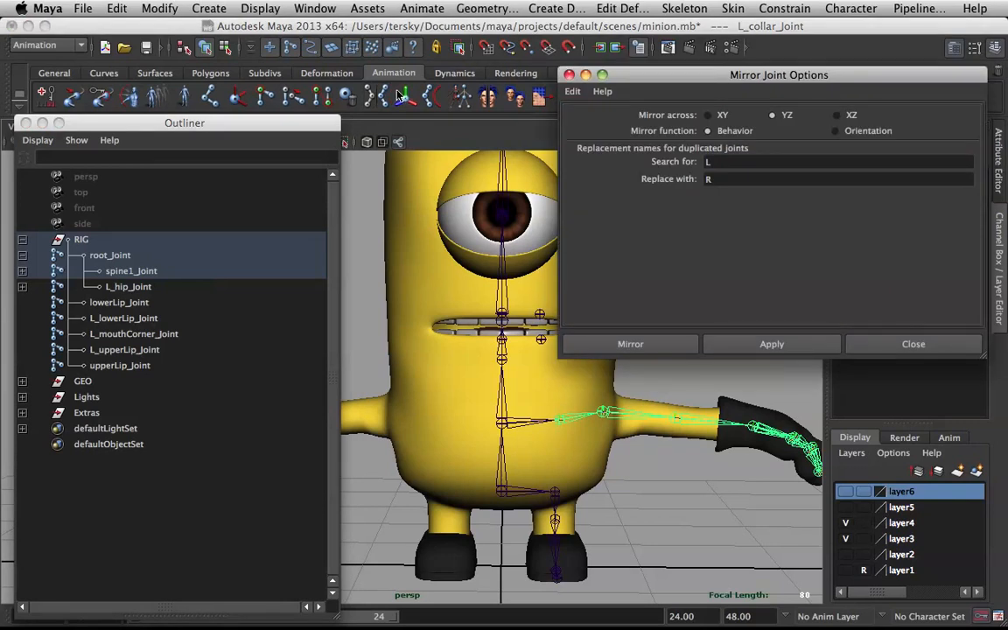
drag(770, 81, 784, 55)
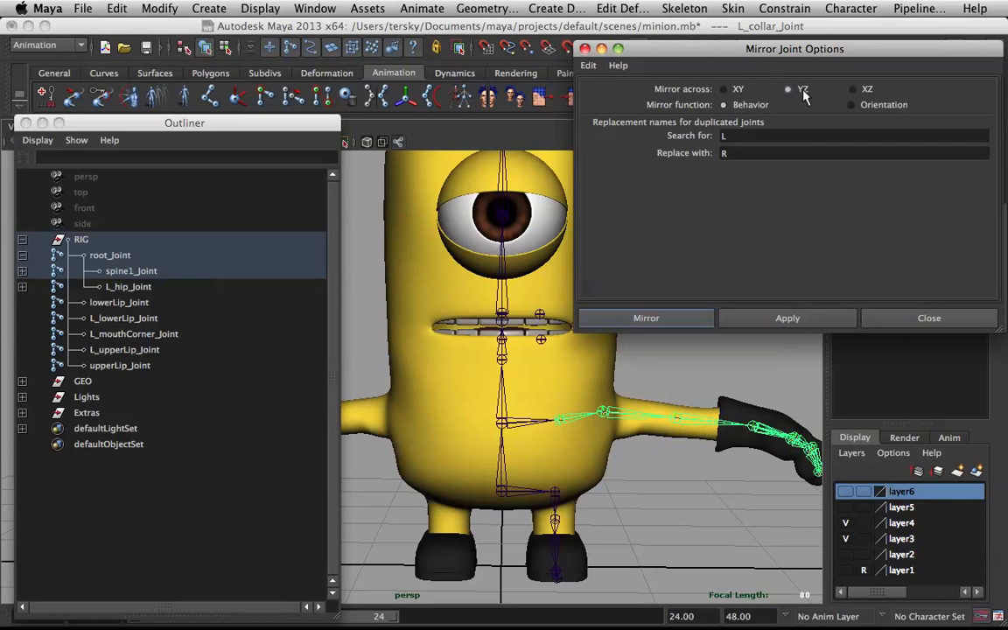
Check the YZ mirror plane against the character and compare the L-to-R name replacement with the left lower lip joint
scroll(516, 180, down, 5)
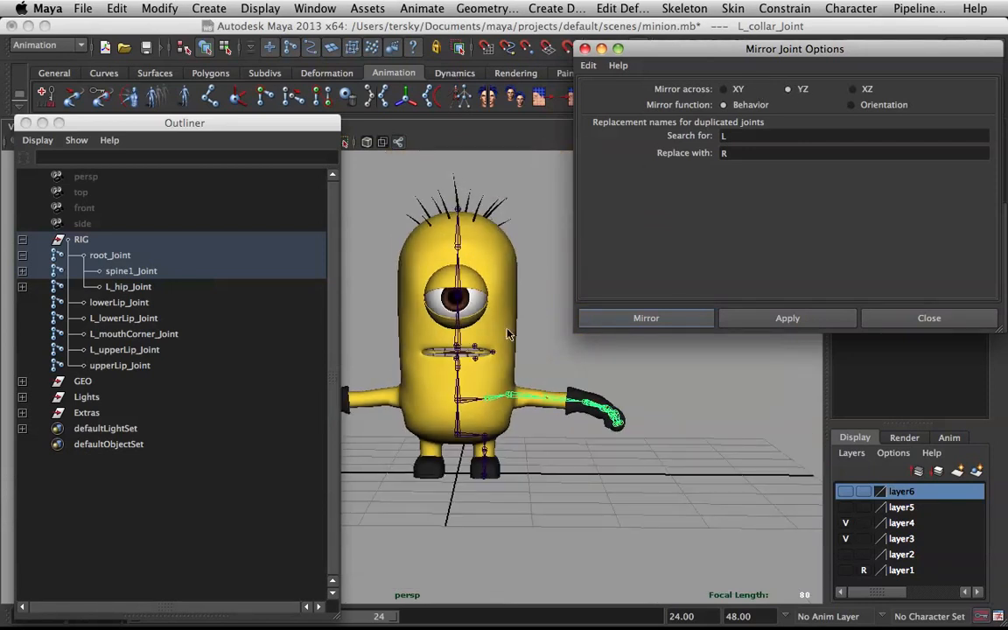
alt+drag(501, 336, 338, 339)
alt+drag(487, 356, 688, 352)
alt+drag(577, 366, 499, 335)
alt+drag(403, 335, 419, 332)
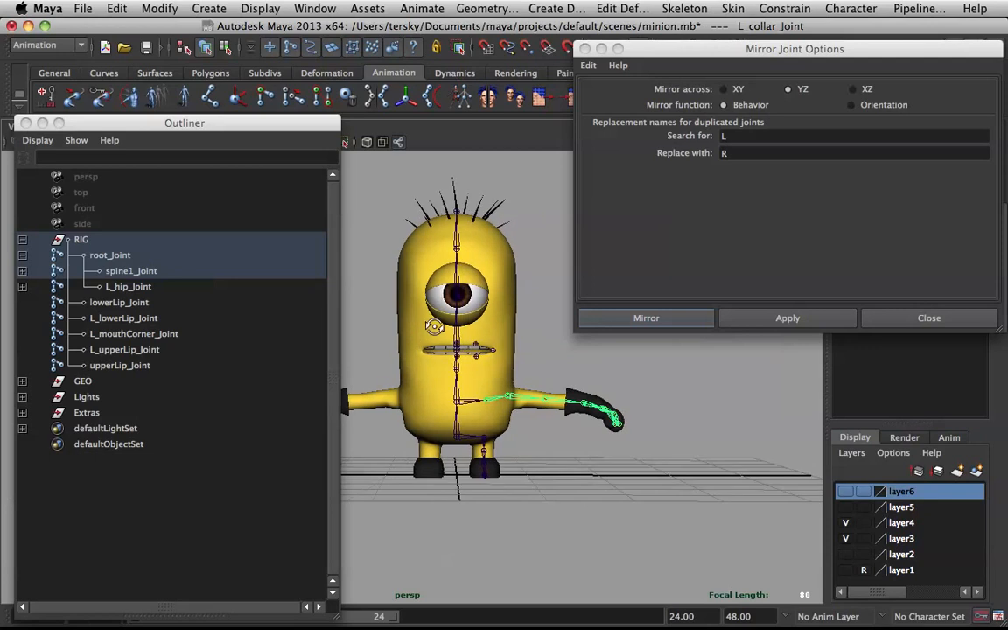
click(95, 318)
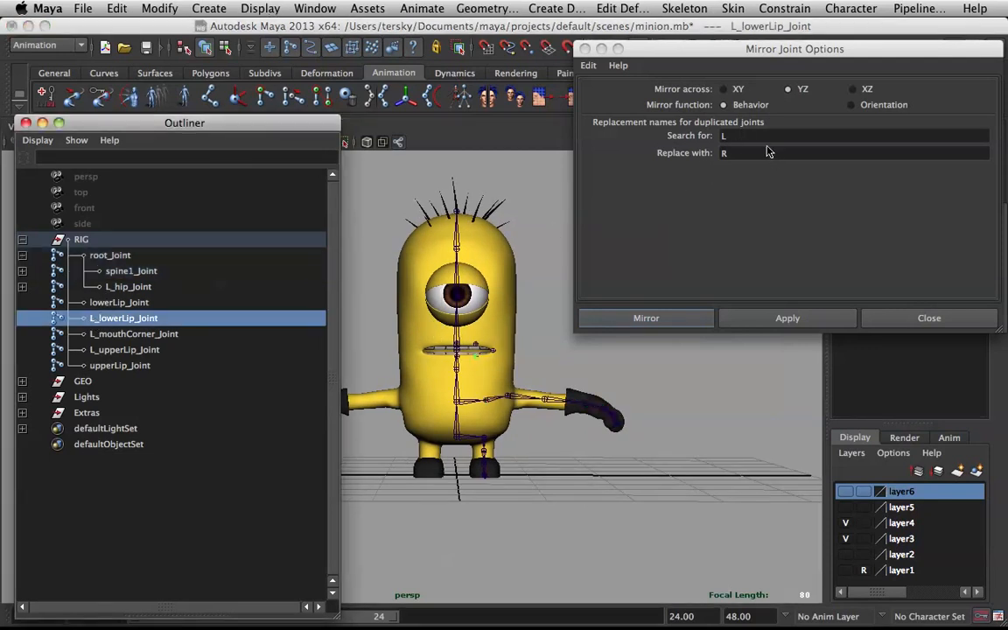
click(689, 137)
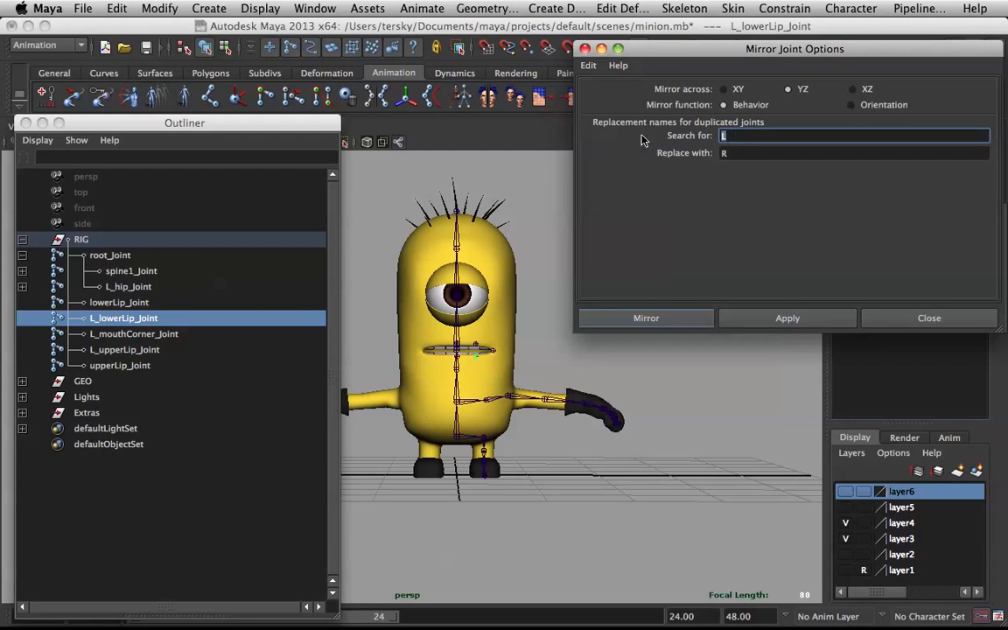
click(715, 154)
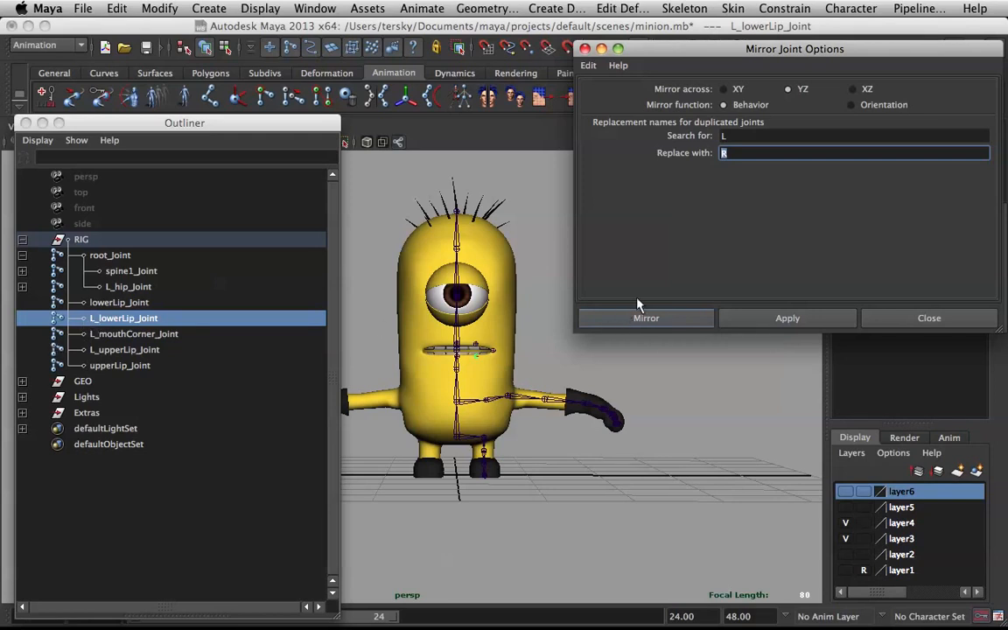
drag(740, 136, 653, 137)
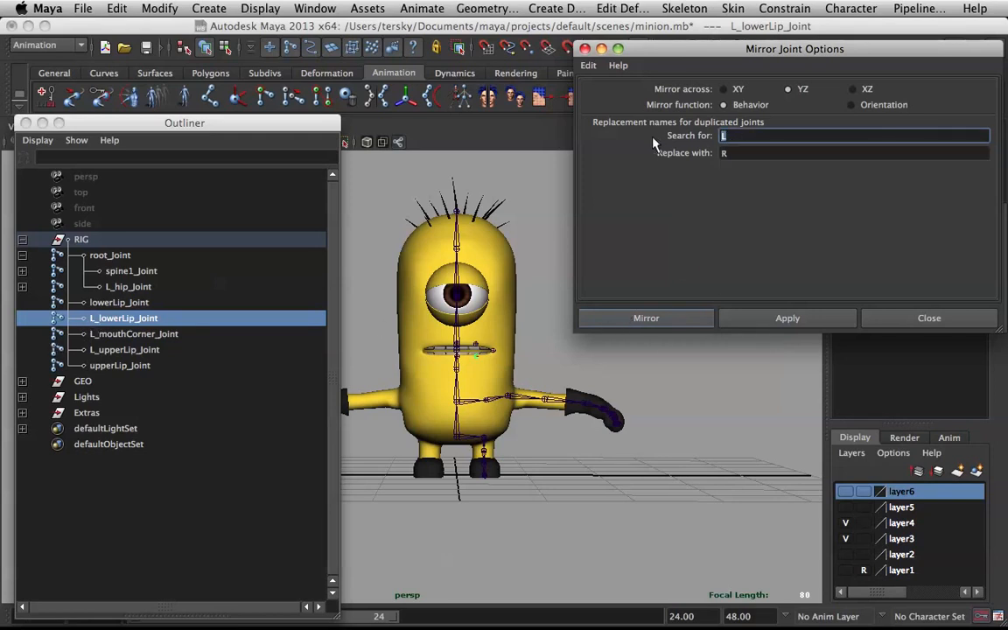
Mirror the left arm joint chain, starting at the collar joint, across YZ with Behavior, replacing L with R
click(500, 208)
alt+right_drag(500, 210, 540, 259)
alt+middle_drag(540, 259, 493, 285)
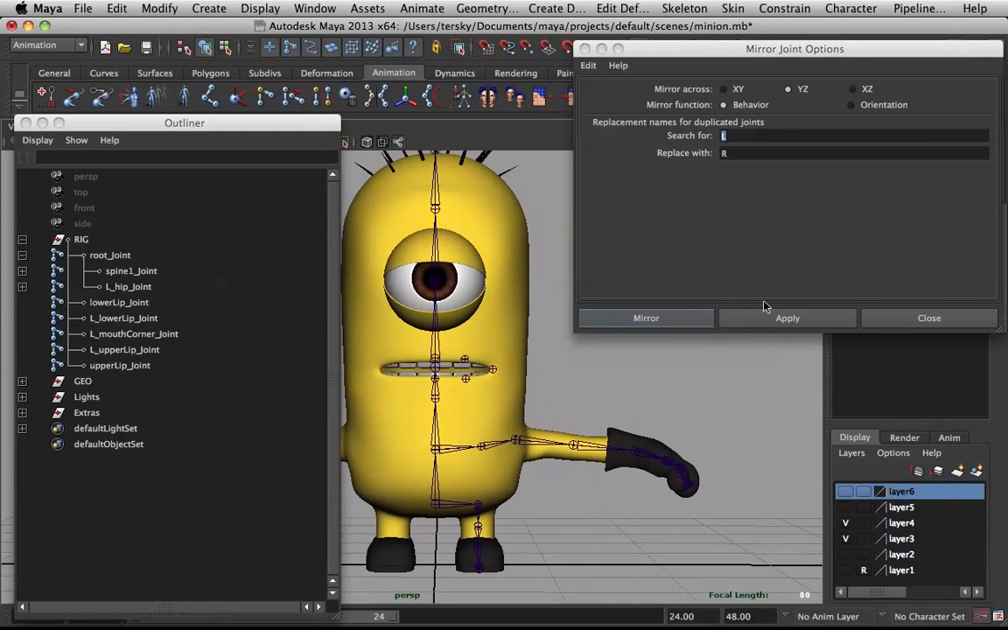
click(787, 318)
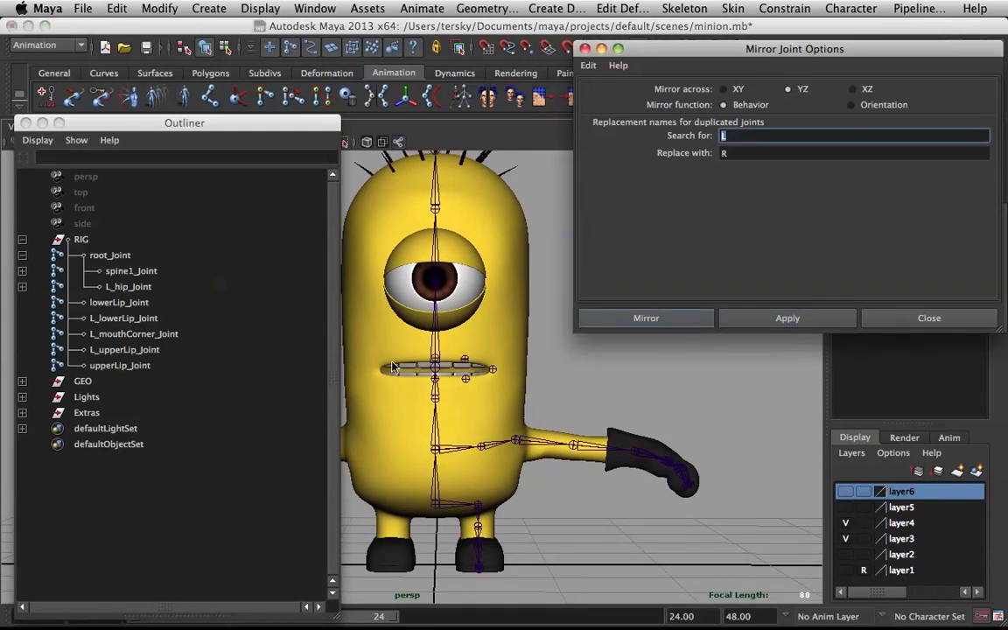
alt+drag(442, 366, 450, 365)
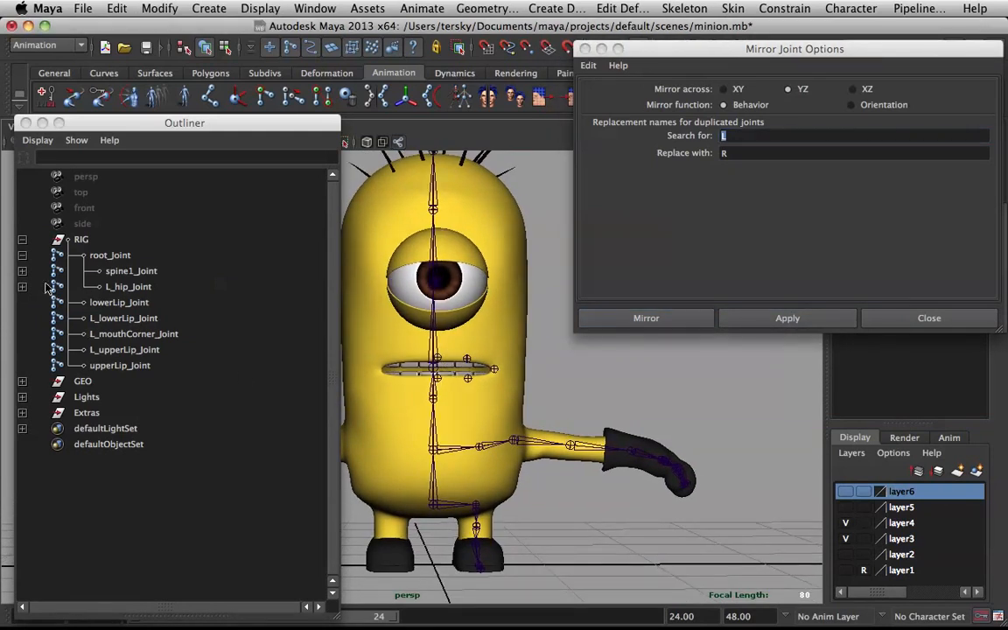
alt+drag(481, 439, 495, 432)
click(512, 440)
alt+middle_drag(513, 438, 678, 409)
click(769, 324)
Mirror the left leg joint chain, starting at the hip joint, to the right side
scroll(527, 401, down, 3)
alt+drag(678, 410, 584, 494)
click(581, 503)
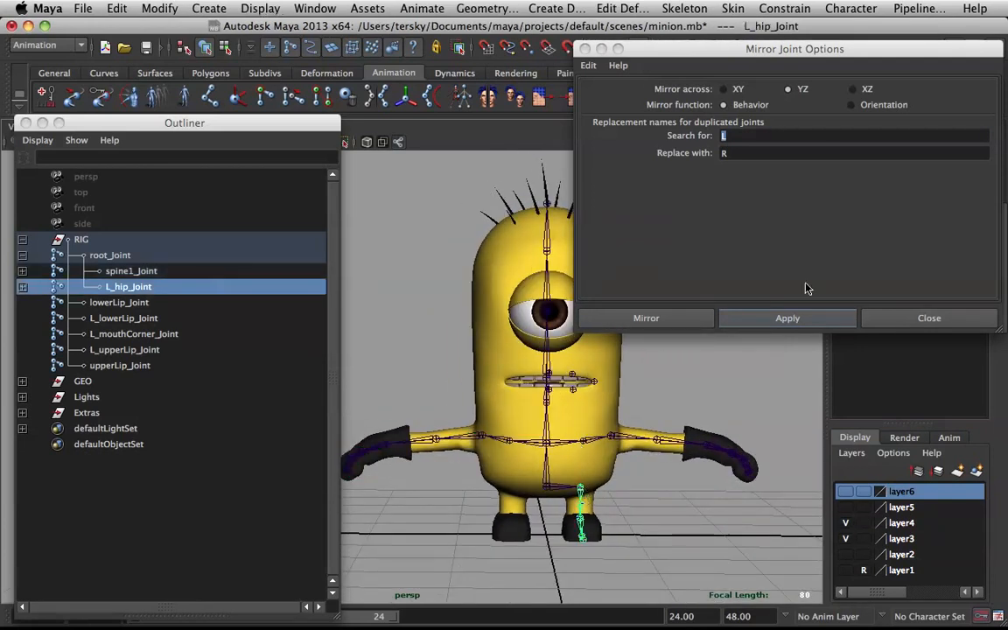
click(788, 318)
Mirror the left upper lip, lower lip and mouth corner joints to the right side, and close the mirror options
scroll(613, 350, up, 5)
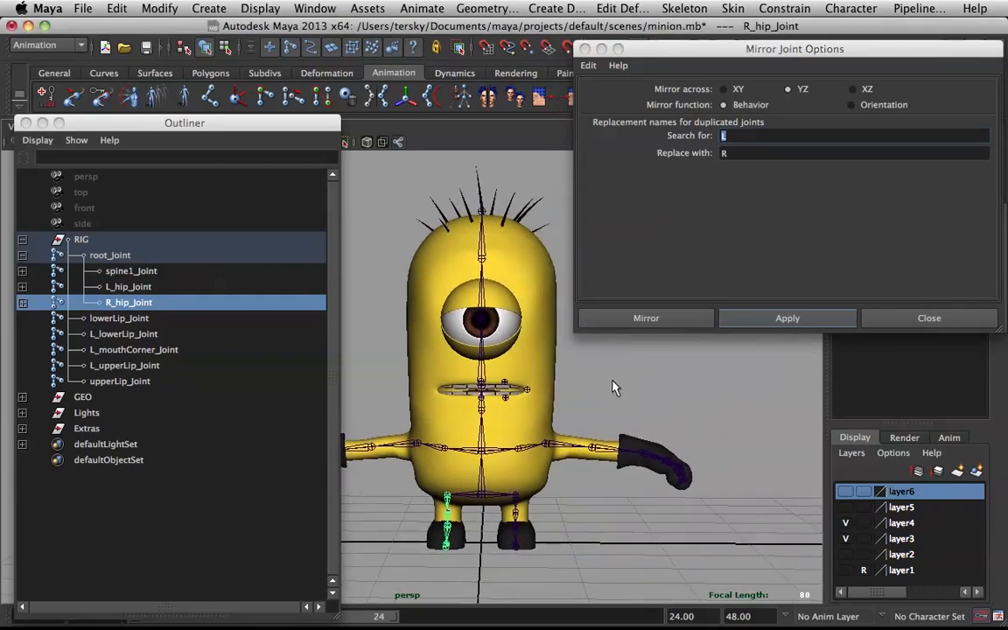
alt+drag(610, 374, 513, 390)
click(507, 399)
key(g)
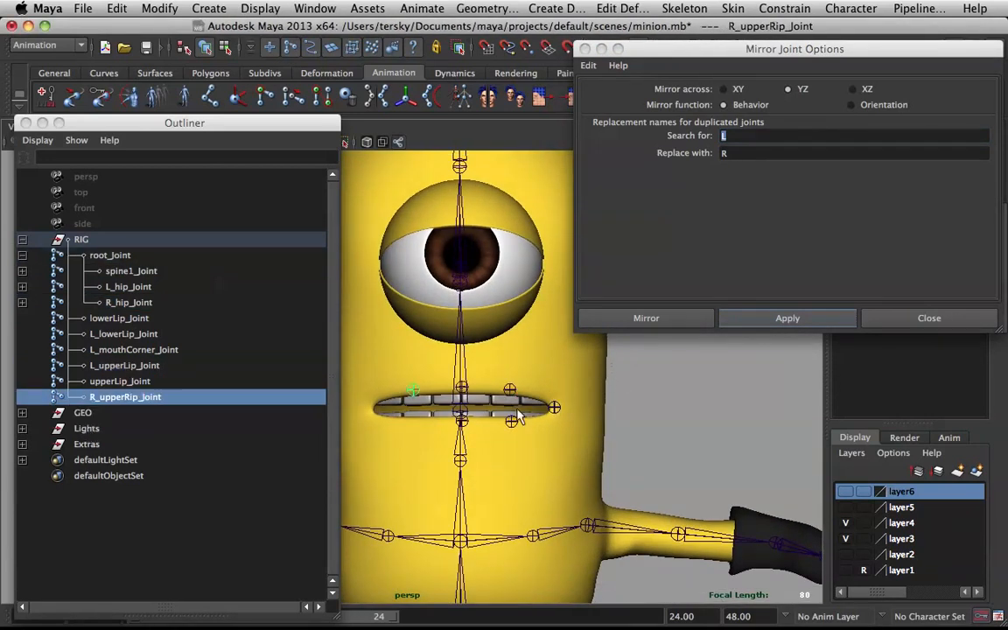
click(510, 419)
key(g)
click(554, 407)
key(g)
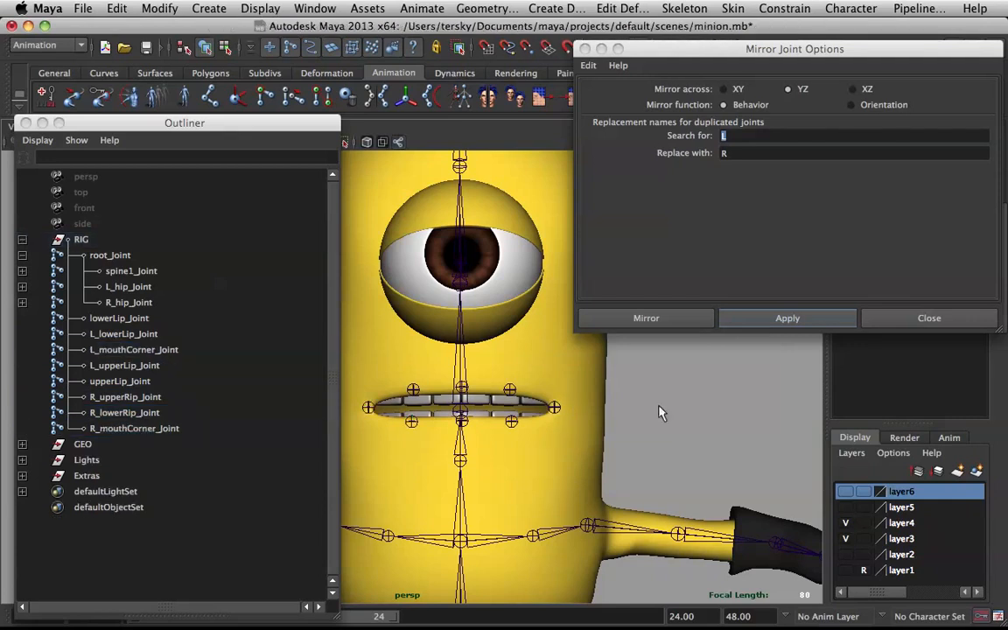
scroll(613, 375, down, 5)
alt+drag(594, 382, 670, 354)
click(926, 318)
Select the root joint and examine which joints in the RIG group lie outside its hierarchy
alt+middle_drag(671, 373, 637, 302)
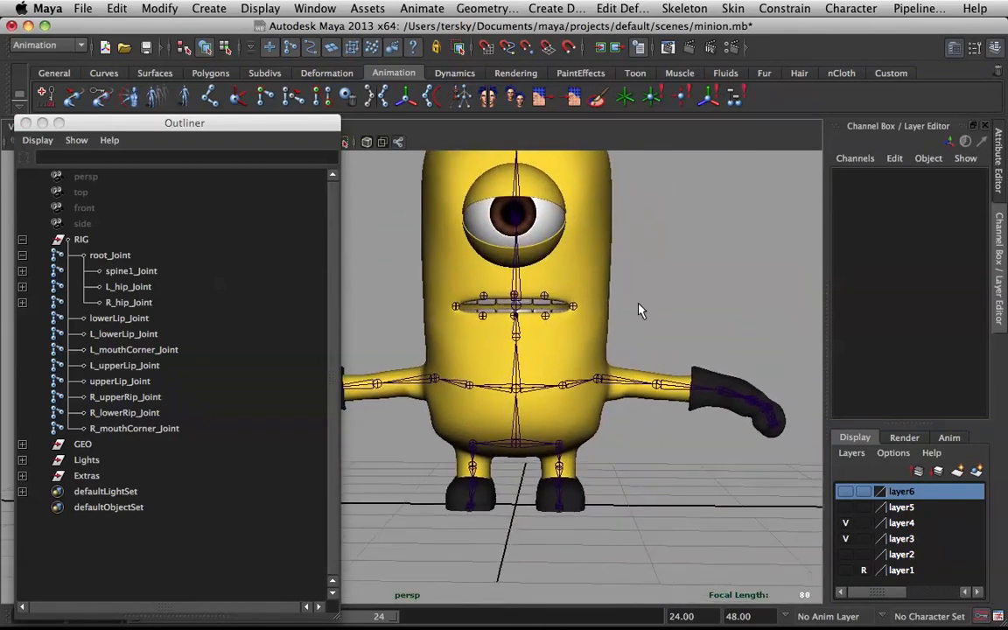
alt+right_drag(637, 303, 588, 438)
click(550, 463)
alt+drag(550, 463, 532, 435)
mouse_move(511, 299)
alt+mouse_down()
mouse_move(490, 301)
mouse_move(515, 308)
alt+mouse_up()
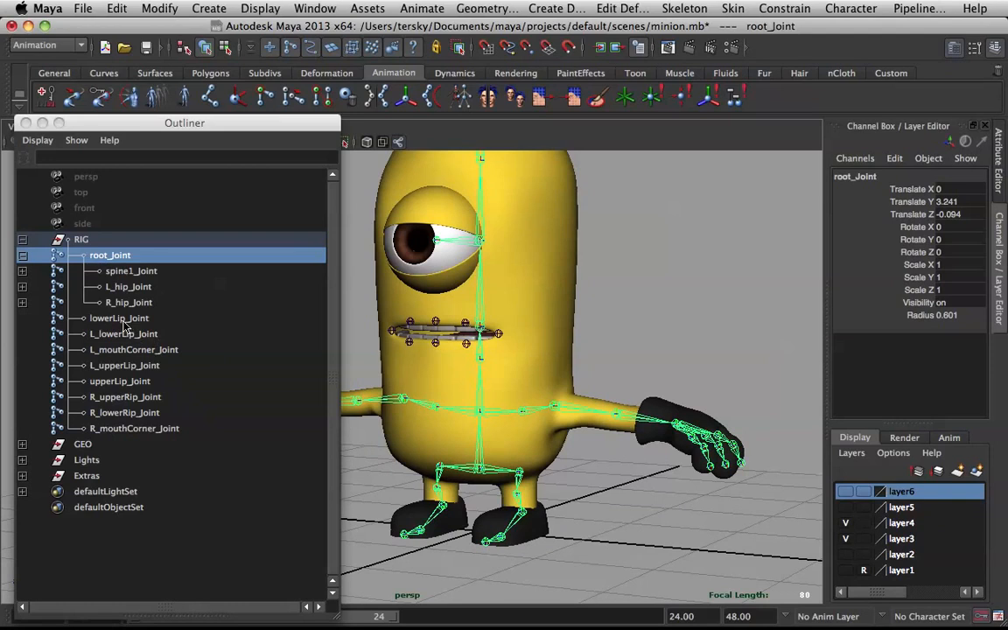
mouse_move(519, 370)
alt+mouse_down()
mouse_move(720, 344)
mouse_move(710, 381)
mouse_move(612, 363)
mouse_move(509, 368)
alt+mouse_up()
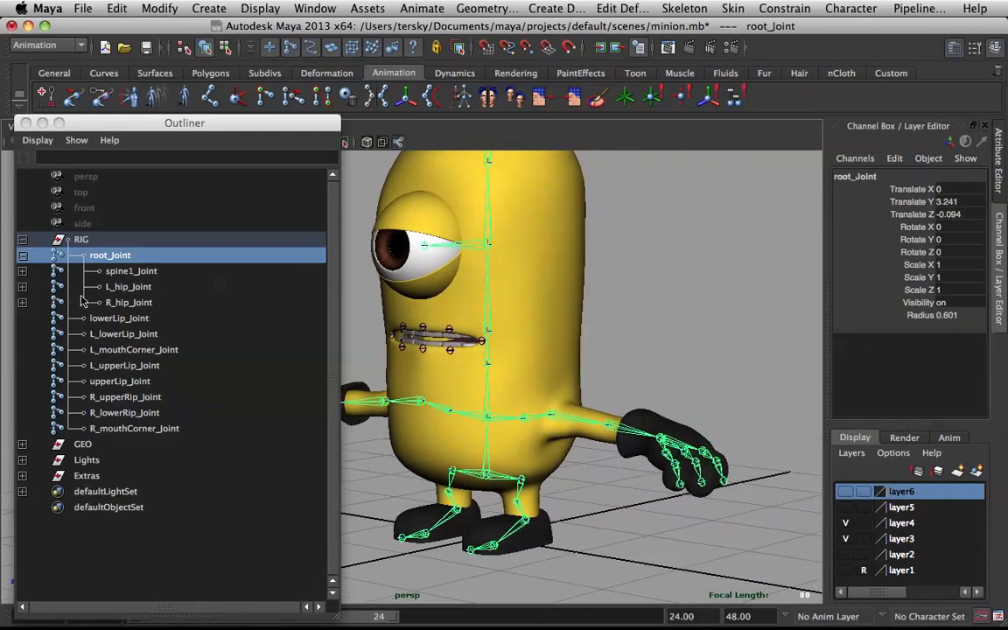
click(88, 250)
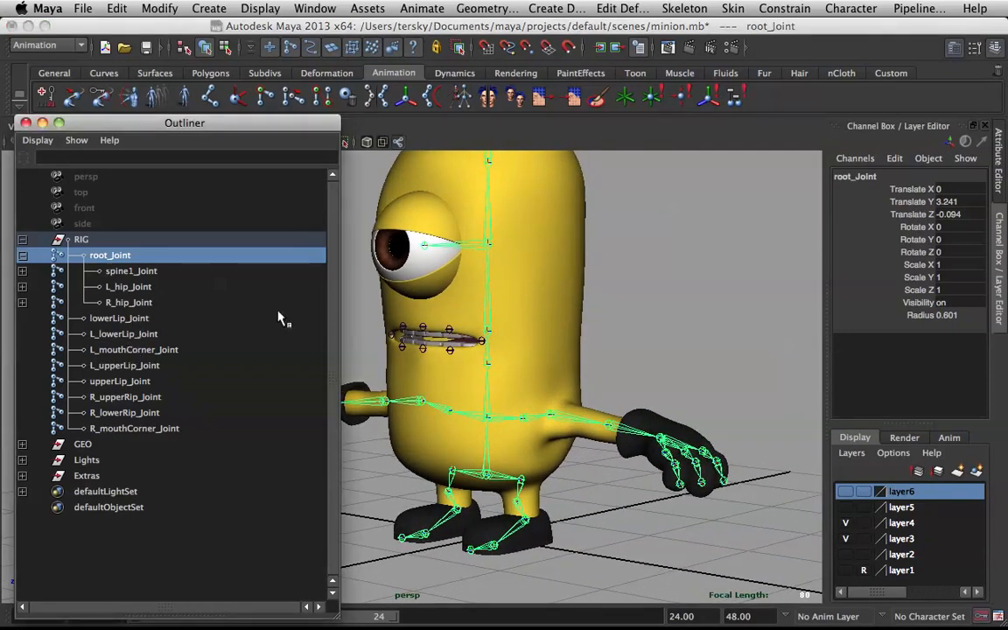
alt+drag(419, 337, 455, 343)
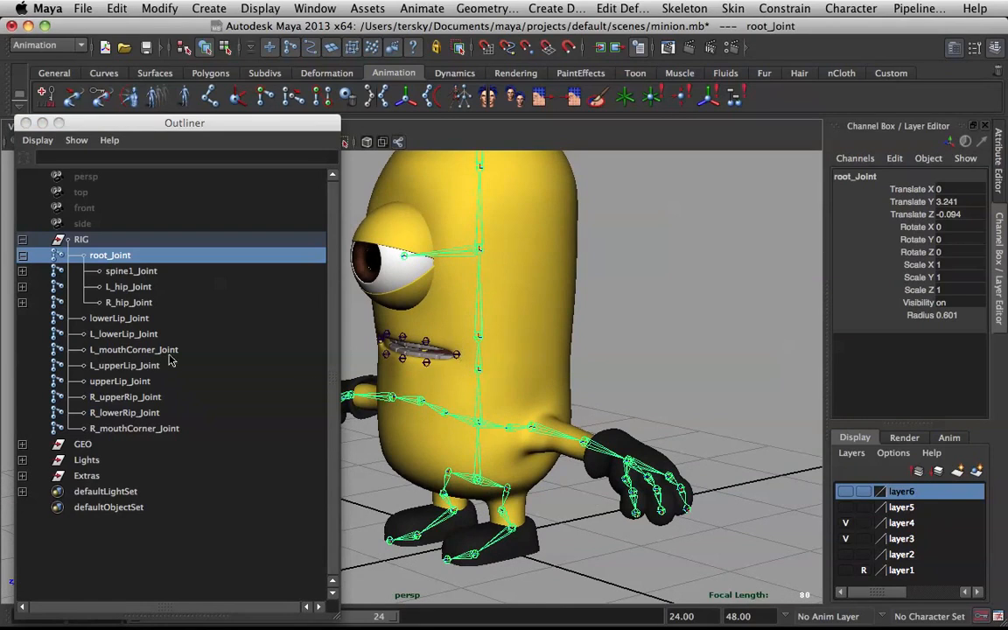
Parent all the lip and mouth corner joints, from lowerLip_Joint to R_mouthCorner_Joint, to head1_Joint
click(121, 320)
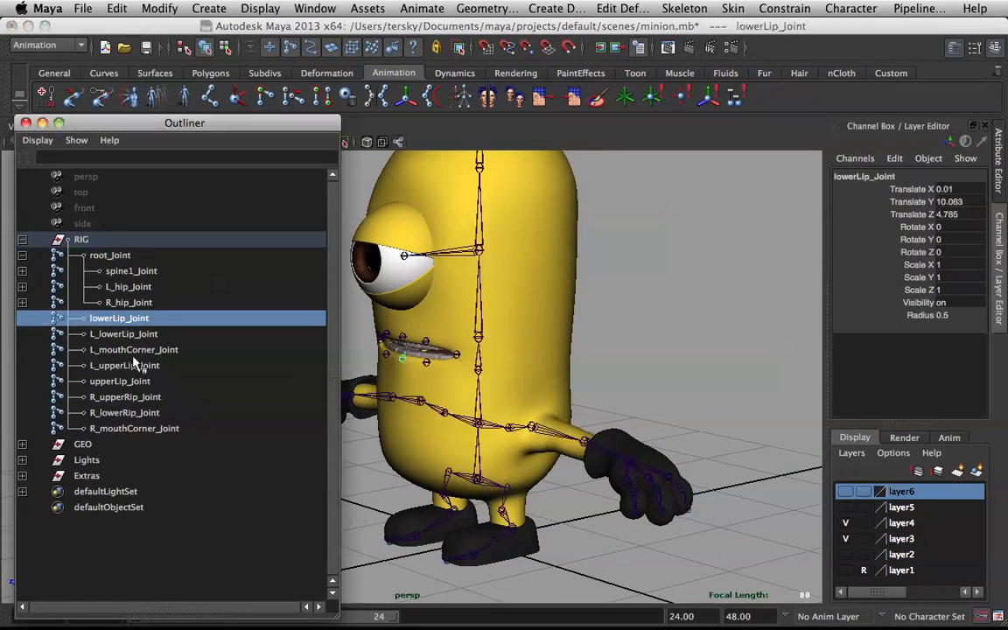
shift+click(136, 428)
alt+drag(412, 289, 464, 324)
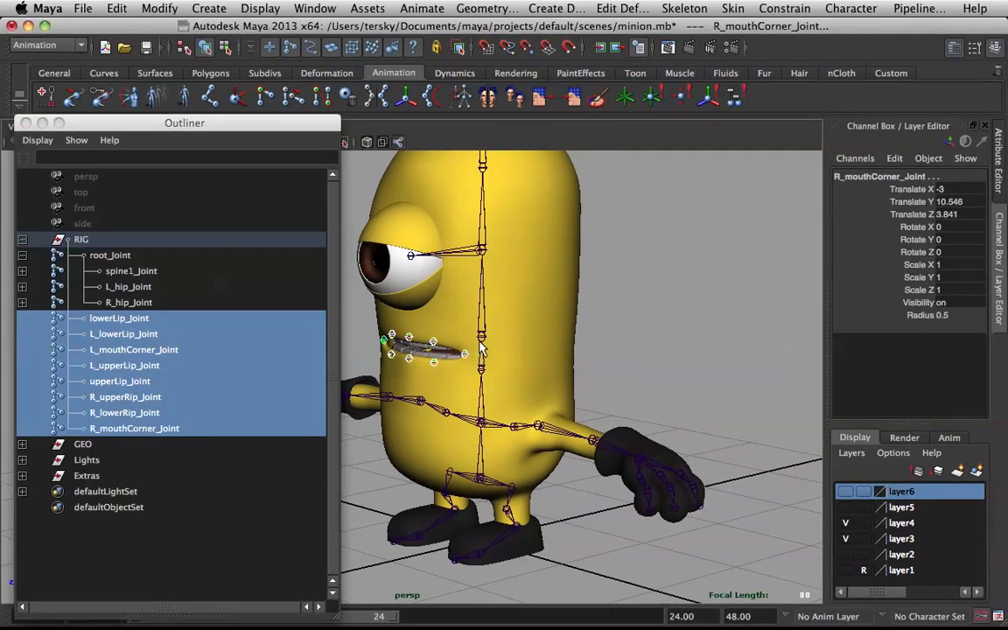
shift+click(481, 336)
key(p)
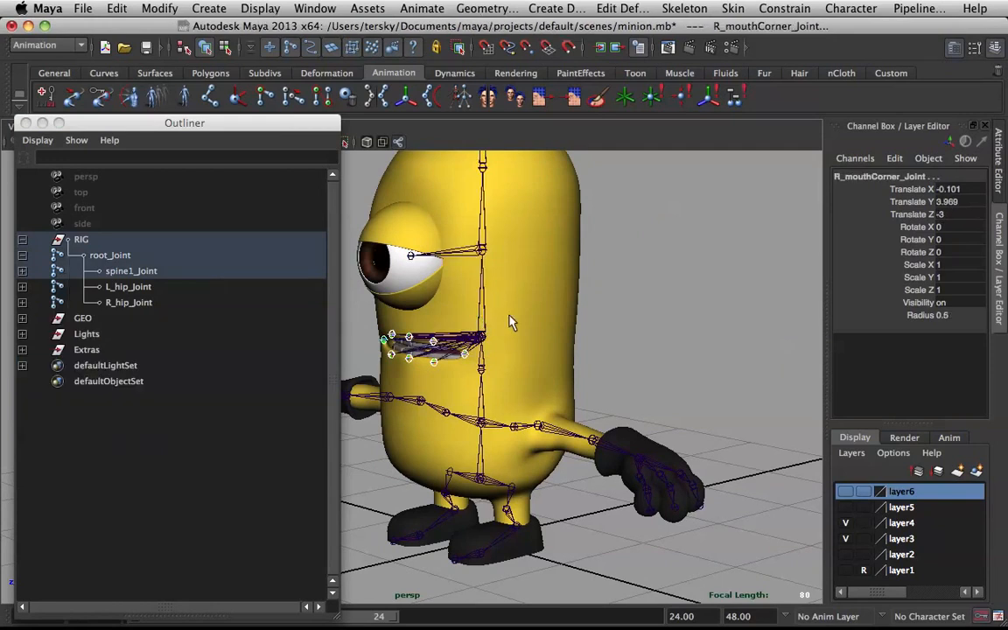
Try moving an upper lip joint, and undo the change
alt+drag(494, 295, 585, 317)
click(597, 296)
scroll(560, 292, up, 6)
alt+middle_drag(560, 292, 506, 307)
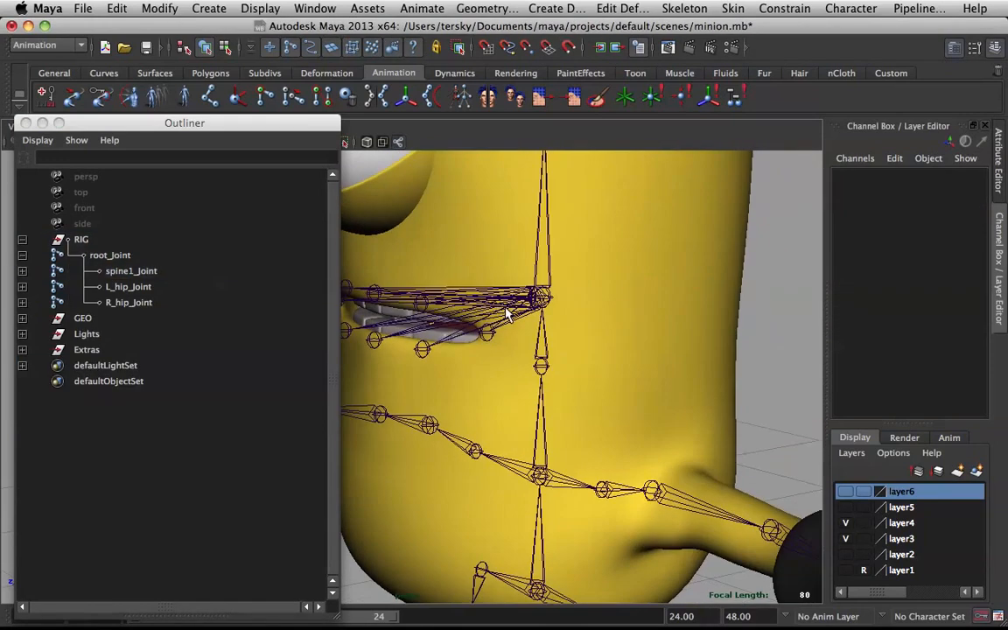
click(423, 305)
drag(426, 303, 574, 292)
key(z)
scroll(603, 281, down, 2)
click(707, 270)
Try rotating the head joint together with its mouth joints, and undo the rotation
scroll(657, 277, down, 2)
click(502, 315)
key(e)
drag(501, 315, 545, 290)
key(z)
click(710, 293)
scroll(550, 297, down, 3)
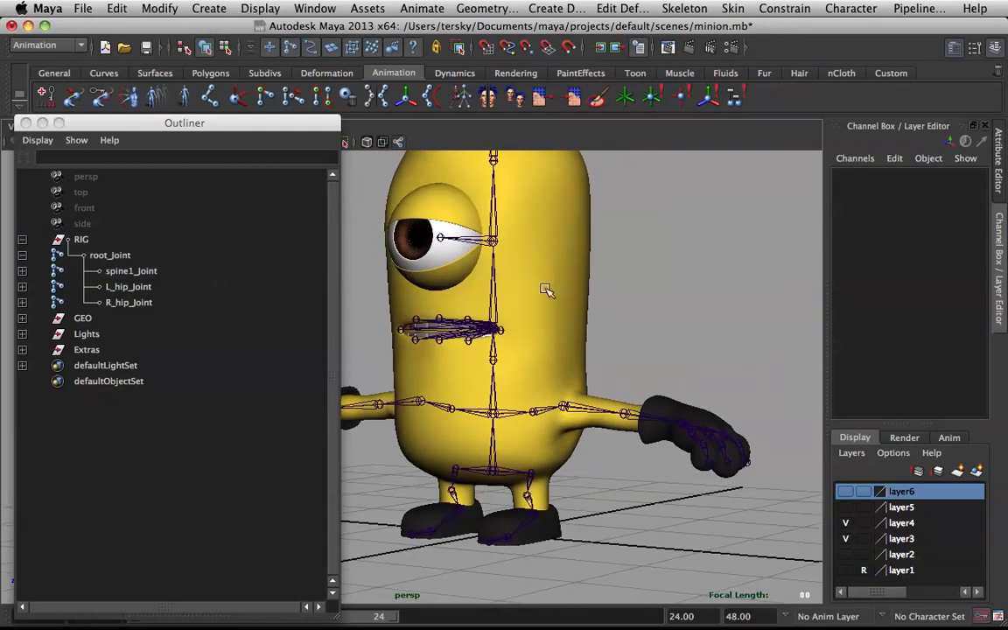
Smooth bind the bodyBase mesh to the skeleton under root_Joint
click(99, 258)
alt+drag(535, 331, 549, 338)
shift+click(550, 336)
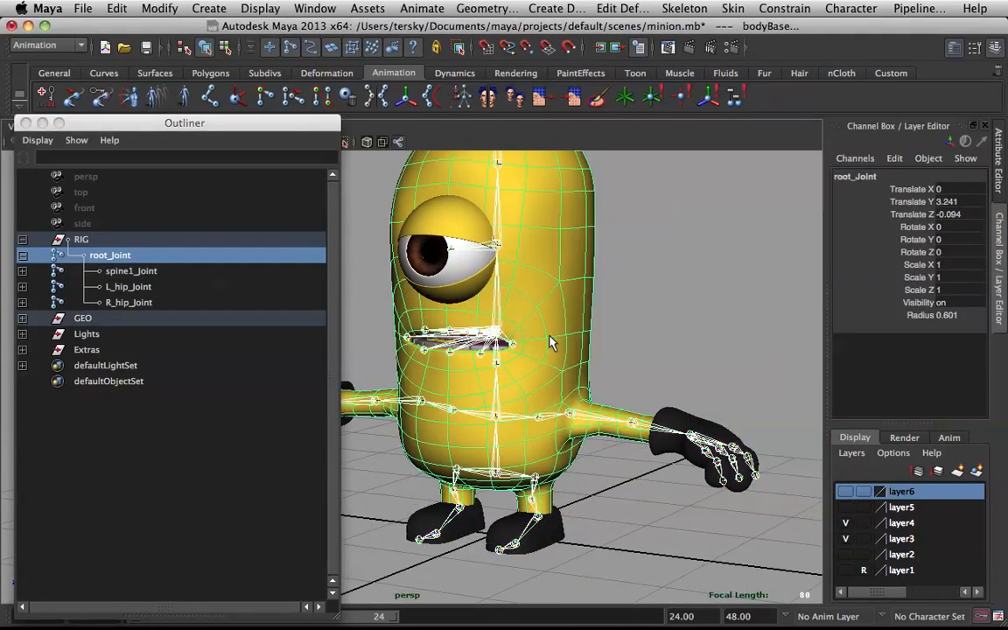
click(550, 343)
alt+drag(540, 243, 674, 390)
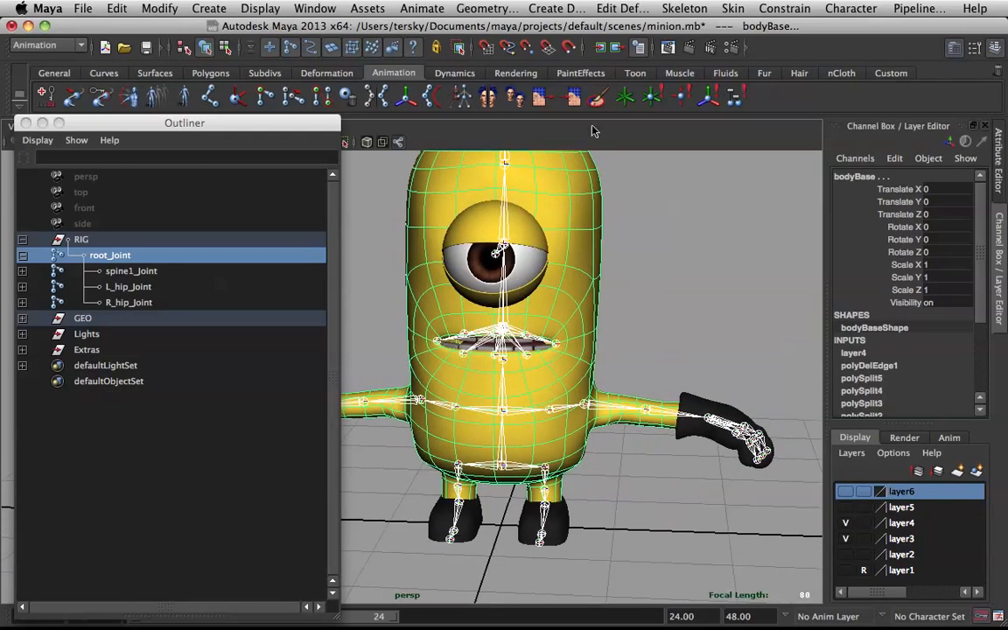
click(731, 9)
mouse_move(726, 35)
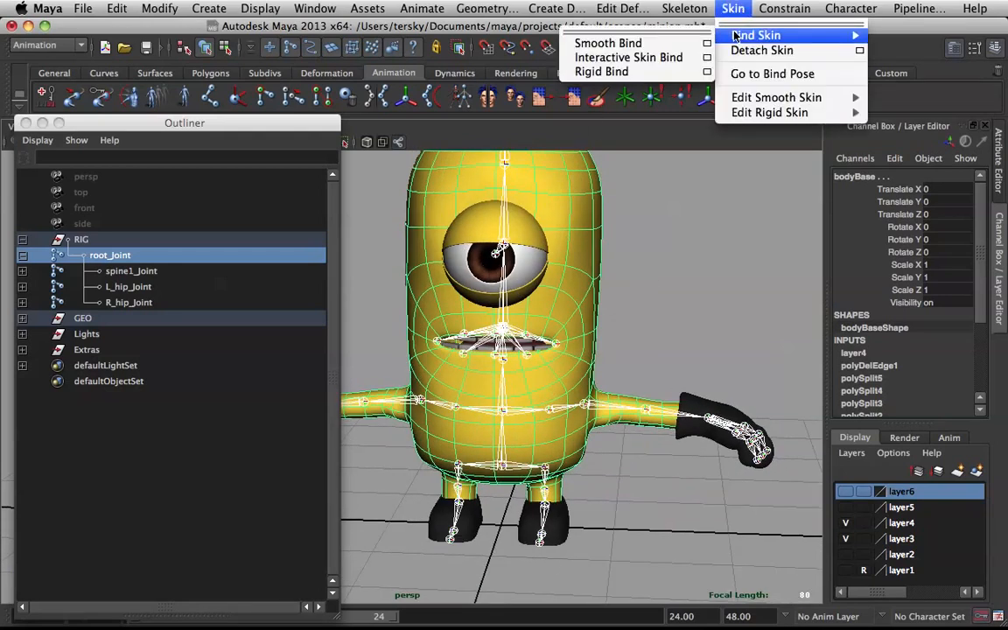
click(692, 44)
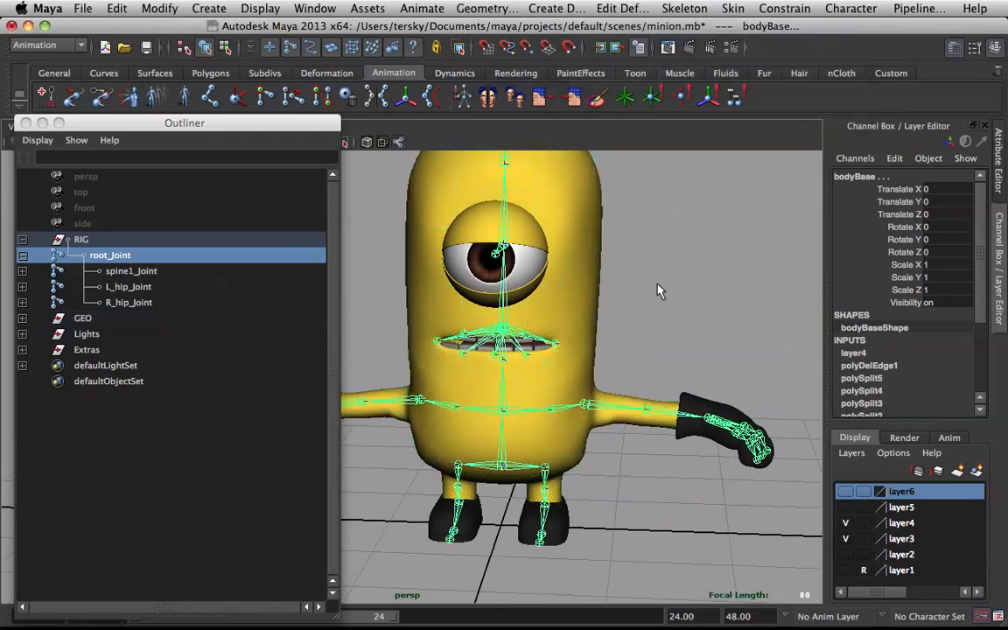
Move the Outliner aside and test the body's skin deformation by rotating head1_Joint, undoing the rotations
alt+drag(574, 289, 615, 312)
alt+drag(510, 323, 480, 343)
click(502, 326)
key(e)
drag(259, 131, 110, 187)
alt+drag(337, 238, 403, 262)
key(z)
key(z)
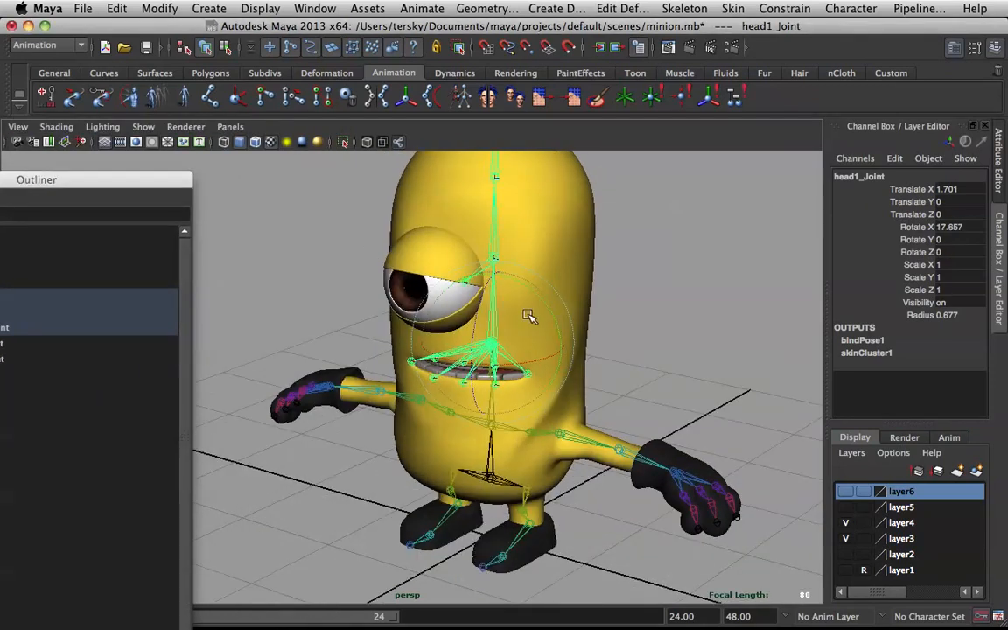
alt+drag(525, 320, 500, 285)
alt+drag(496, 379, 448, 371)
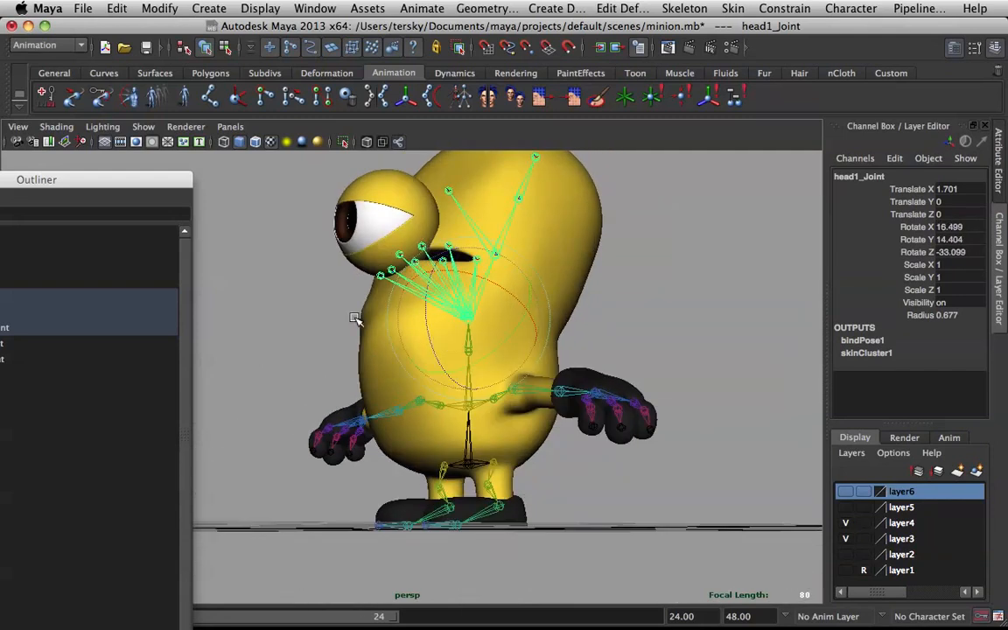
key(z)
key(z)
alt+drag(411, 305, 442, 316)
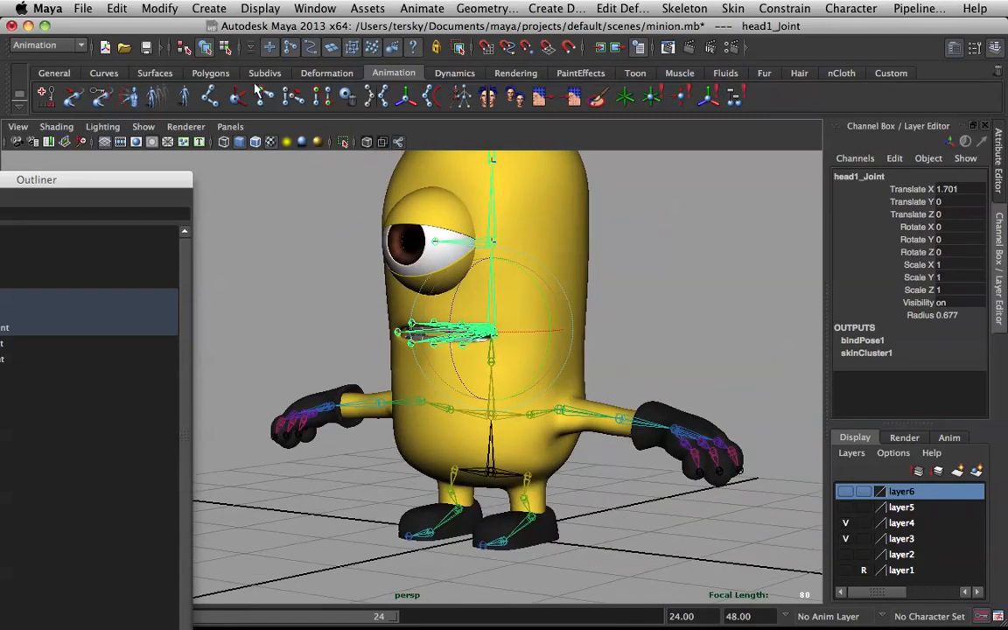
Show the wireframe over the shaded model for a closer look at the mouth area
click(259, 141)
mouse_move(559, 275)
alt+mouse_down()
mouse_move(524, 292)
mouse_move(515, 319)
mouse_move(542, 320)
mouse_move(544, 306)
mouse_move(535, 318)
alt+mouse_up()
scroll(524, 293, up, 3)
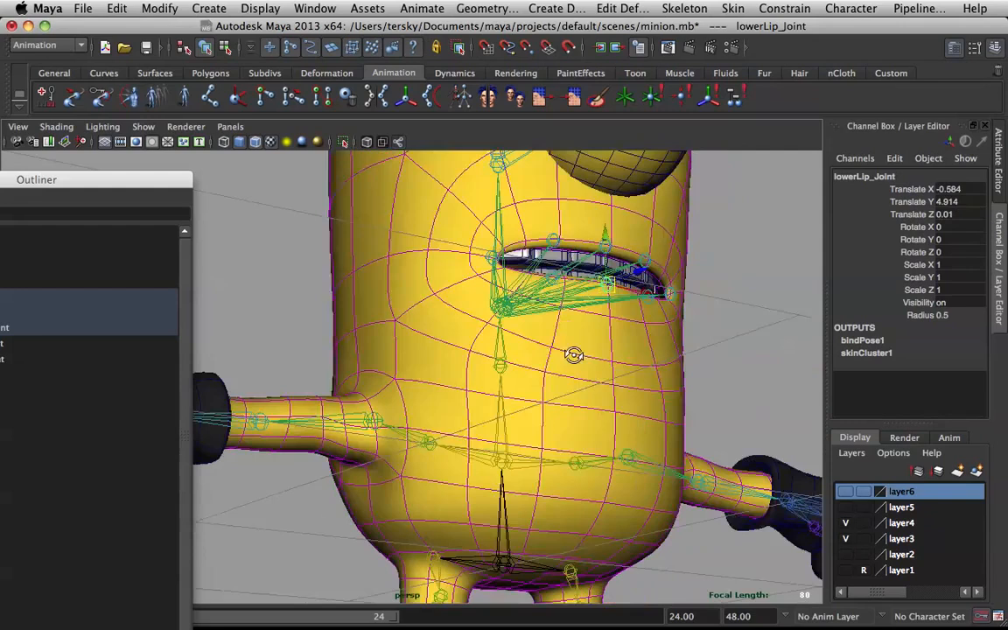
Test the skin deformation around the mouth by rotating head1_Joint, undo the rotation, and clear the selection
alt+drag(574, 356, 569, 353)
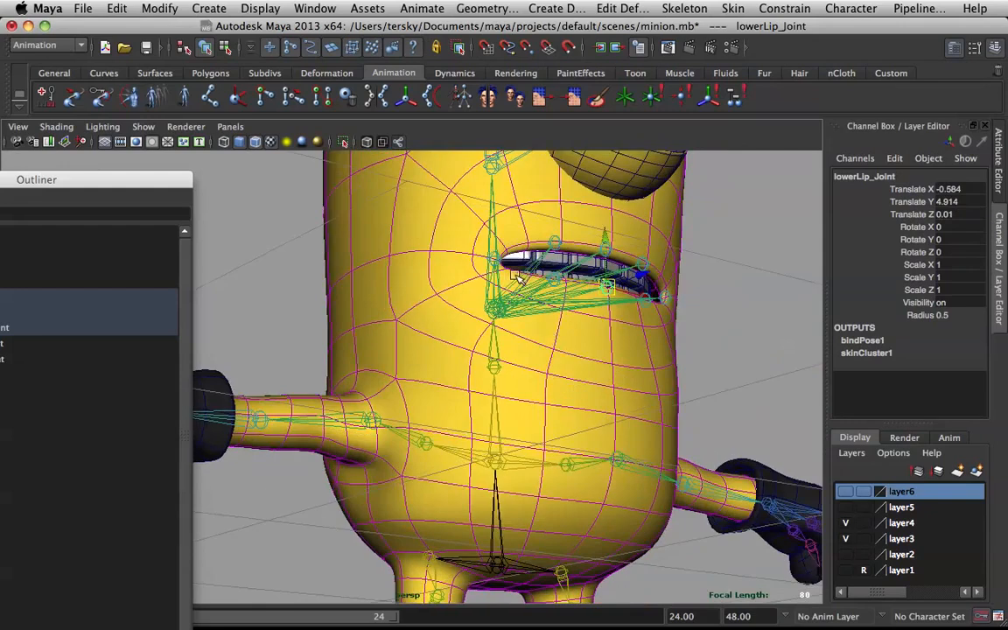
alt+right_drag(519, 322, 503, 270)
click(466, 264)
key(e)
drag(493, 262, 492, 329)
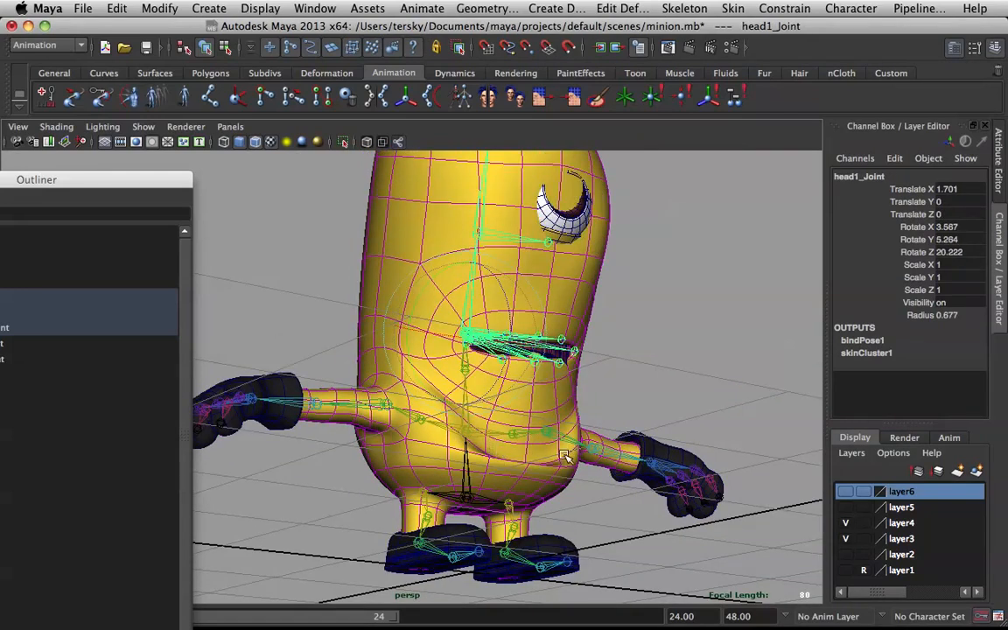
key(z)
click(735, 243)
alt+drag(680, 254, 492, 205)
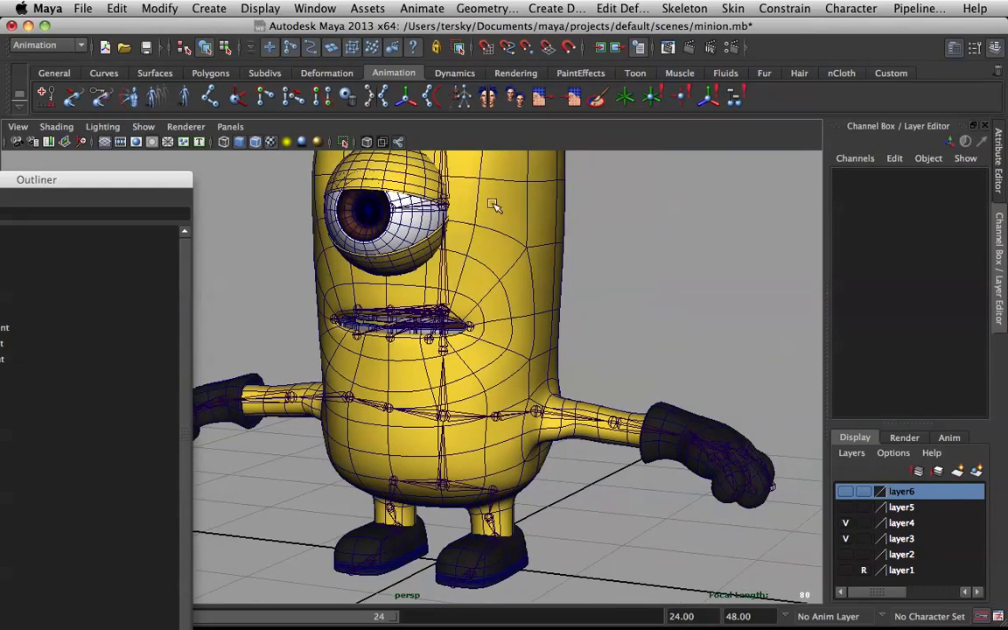
Turn off the wireframe overlay on the shaded minion model
click(254, 141)
scroll(518, 243, down, 5)
alt+drag(519, 243, 460, 210)
scroll(563, 268, up, 5)
alt+middle_drag(563, 268, 598, 197)
alt+drag(598, 197, 426, 265)
key(space)
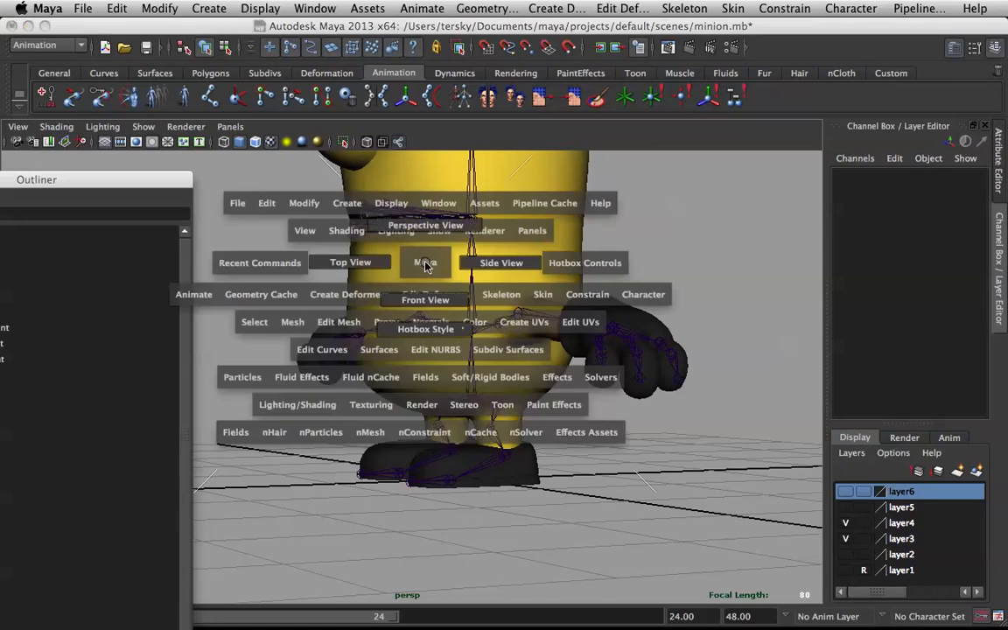
Test how the body deforms at the waist by rotating spine1_Joint, and undo the rotation
alt+drag(450, 269, 482, 269)
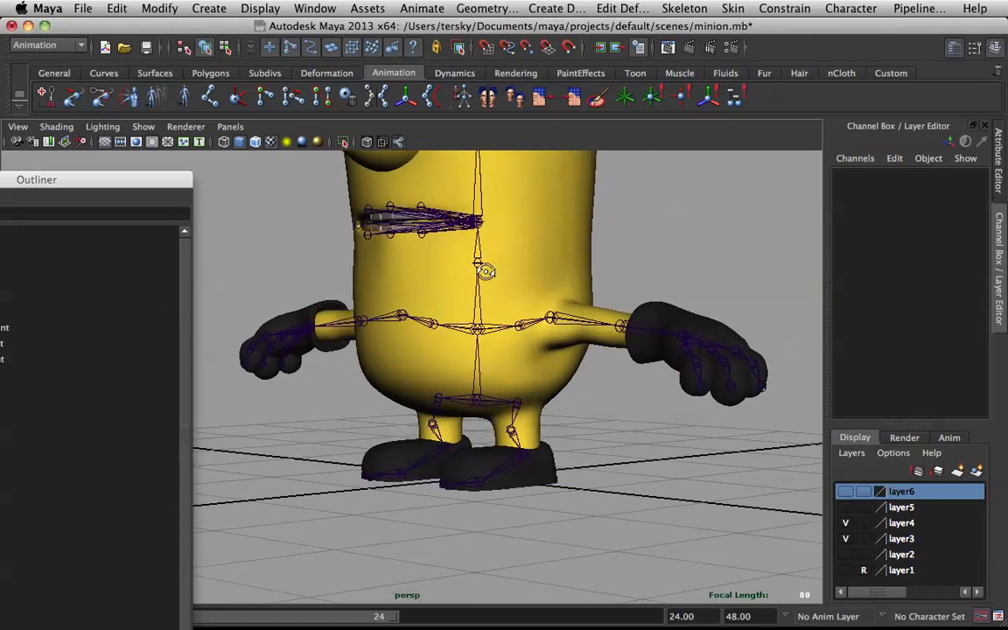
alt+right_drag(482, 269, 493, 274)
alt+drag(492, 275, 442, 277)
alt+drag(333, 333, 437, 313)
click(486, 286)
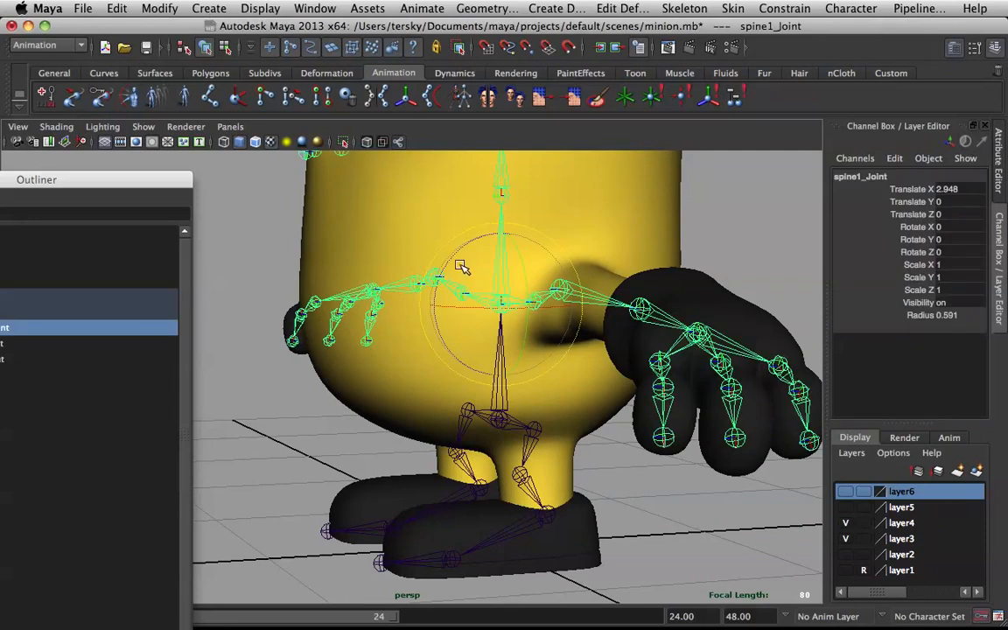
drag(457, 254, 450, 285)
key(ctrl+z)
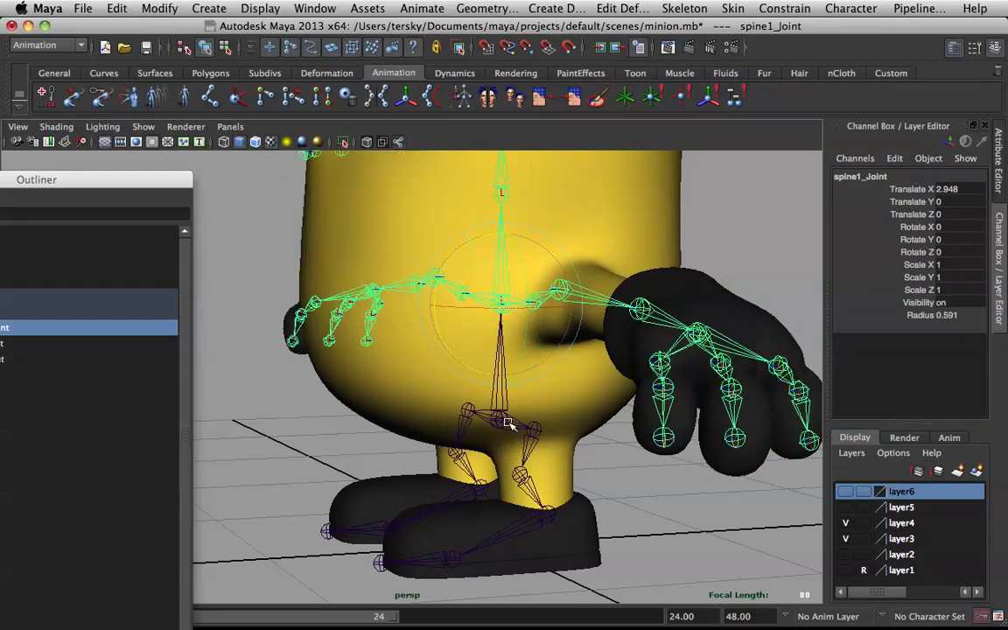
Test the whole-body deformation by rotating root_Joint at the hips, undo the rotation, and clear the selection
click(499, 423)
drag(470, 354, 636, 231)
key(ctrl+z)
click(726, 191)
alt+right_drag(490, 175, 308, 141)
alt+drag(308, 153, 374, 161)
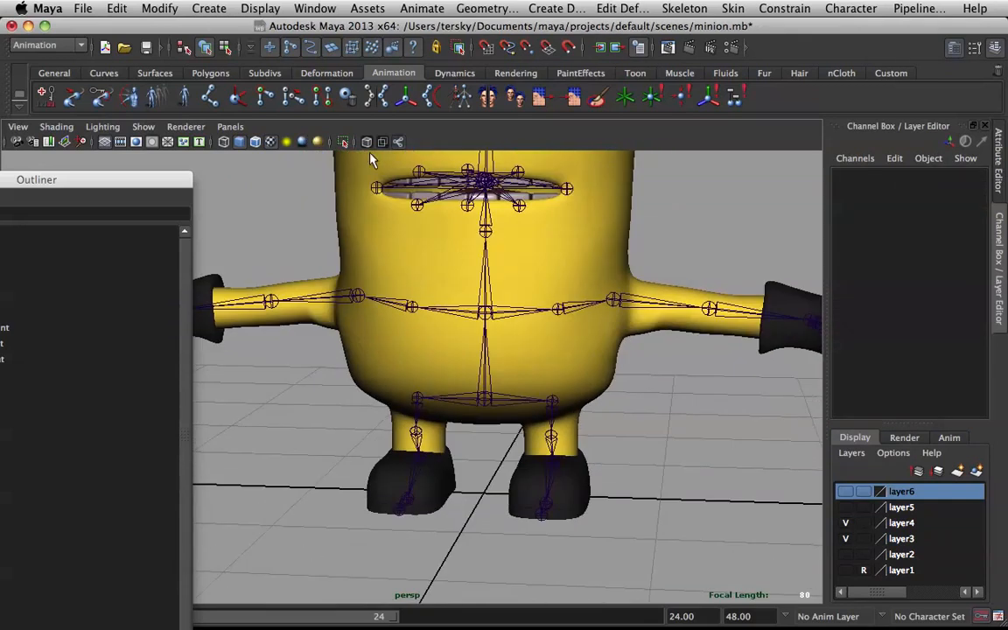
Try rotating root_Joint about Z while watching the hip and leg joints up close, and undo the rotation
click(245, 100)
alt+right_drag(525, 385, 637, 423)
alt+middle_drag(637, 423, 550, 331)
alt+drag(550, 331, 468, 336)
click(528, 336)
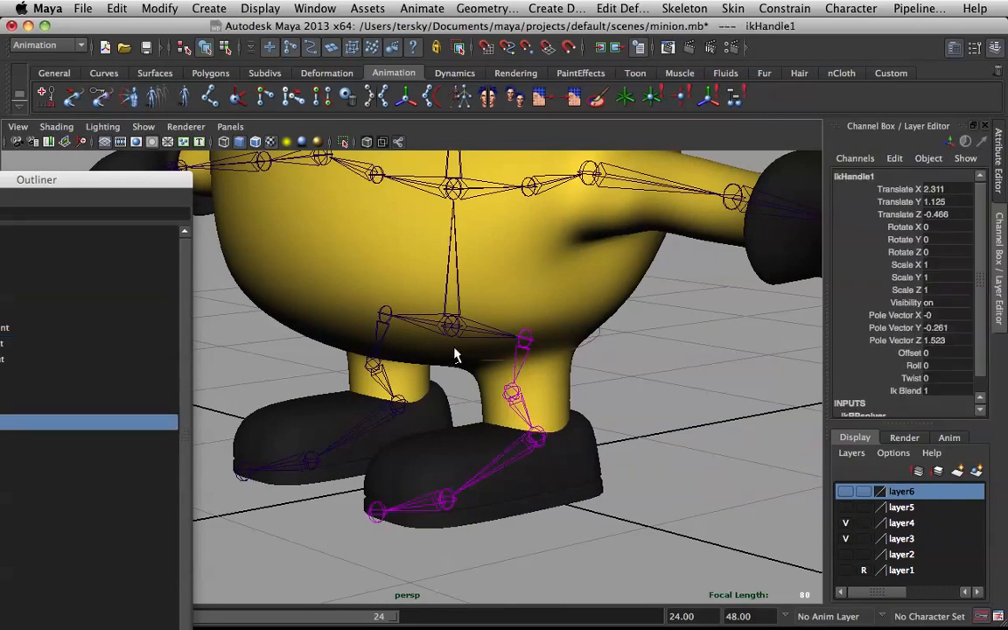
click(405, 298)
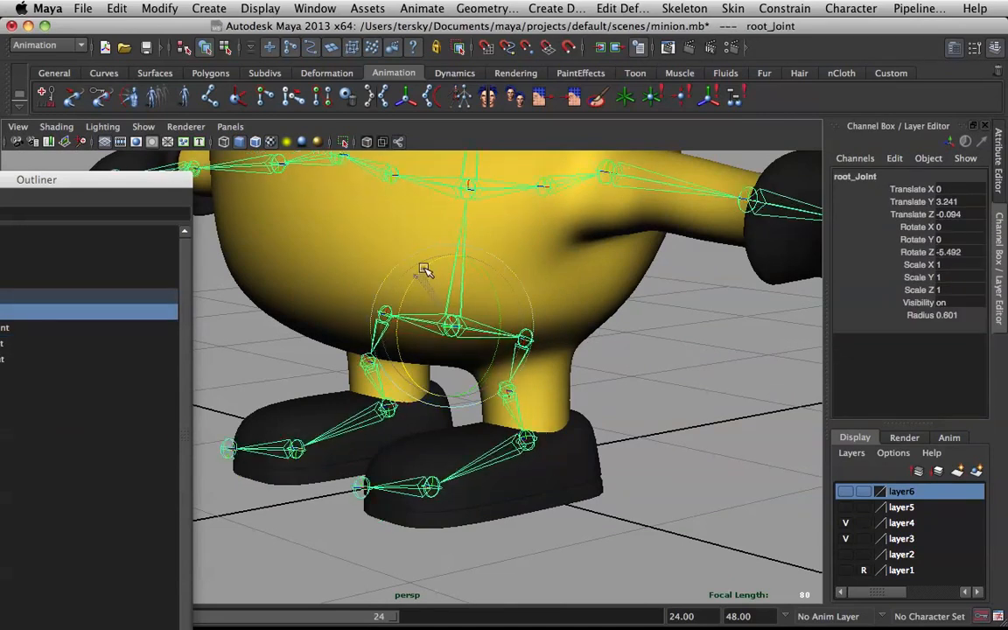
drag(401, 296, 399, 306)
key(super+z)
click(683, 397)
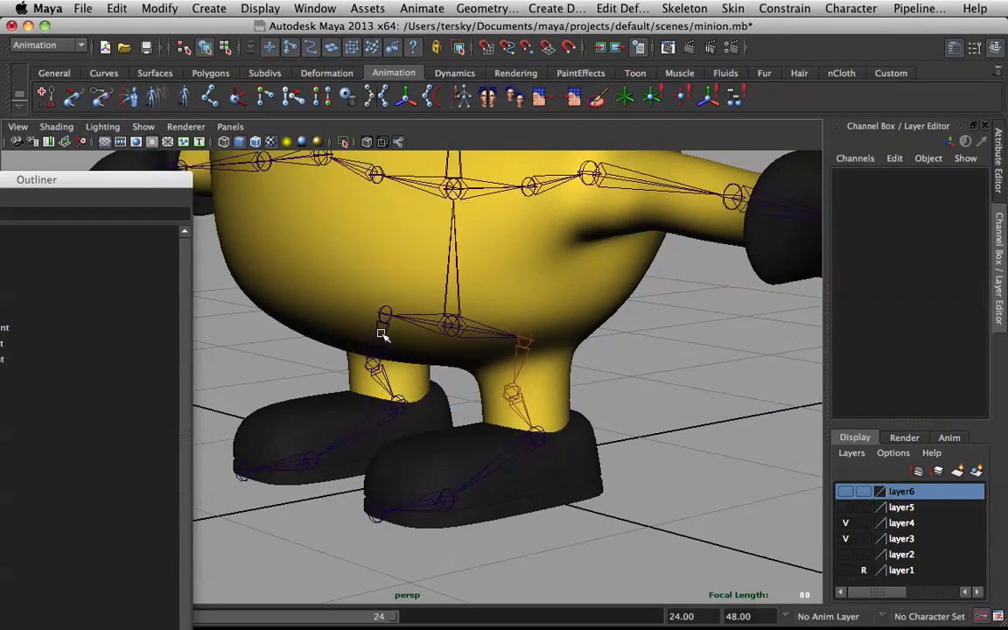
alt+drag(500, 417, 390, 313)
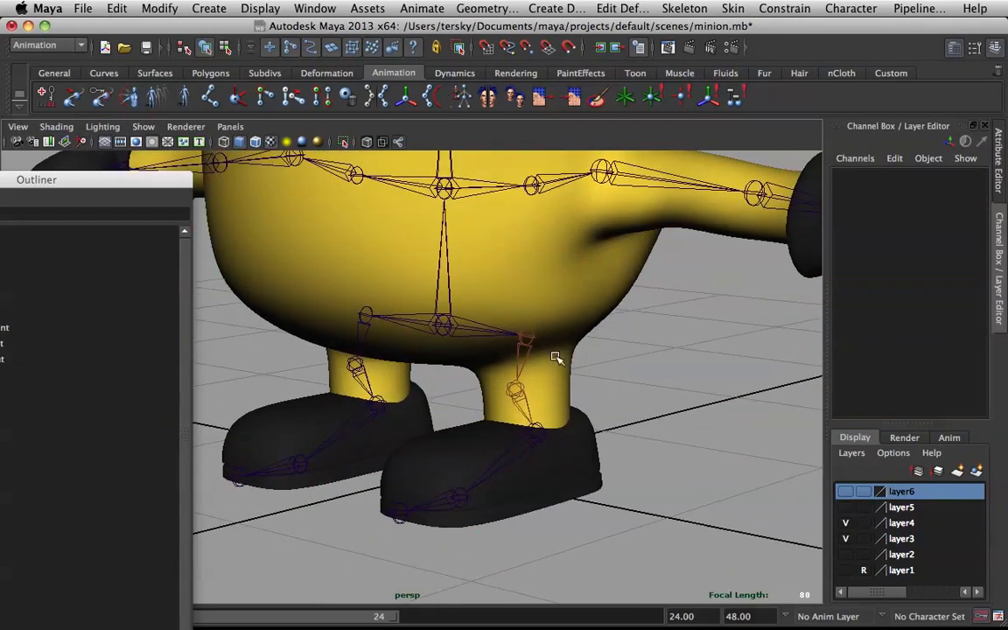
key(shift+z)
key(z)
Switch to the side view and frame the minion's lower body and belly
alt+middle_drag(625, 328, 409, 373)
alt+drag(409, 373, 515, 367)
scroll(516, 367, down, 4)
alt+middle_drag(516, 367, 533, 374)
alt+drag(533, 373, 394, 383)
scroll(500, 378, up, 3)
key(space)
drag(355, 344, 357, 335)
alt+drag(531, 295, 557, 294)
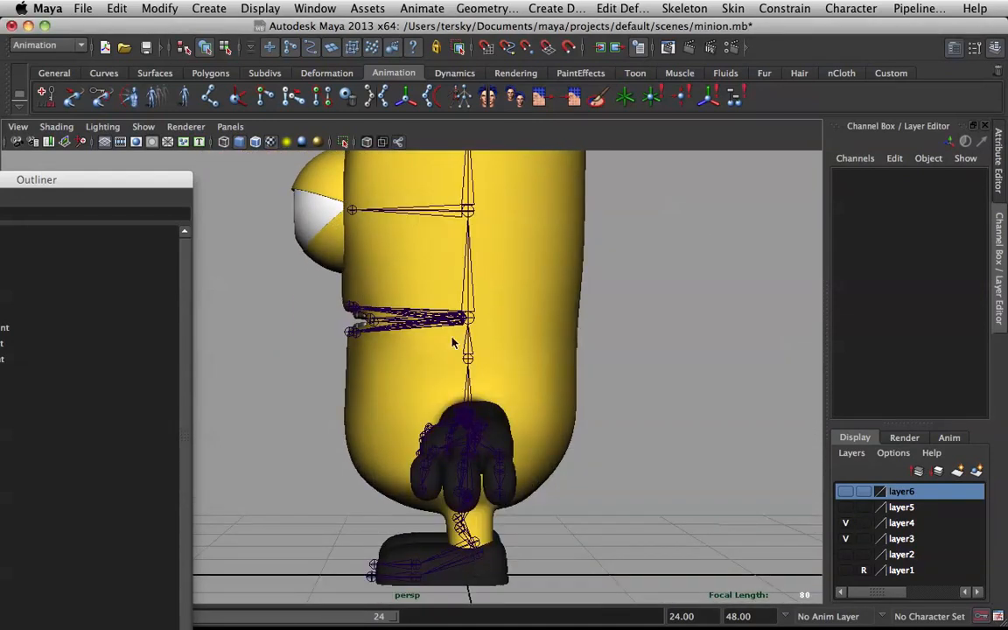
key(space)
drag(456, 344, 488, 342)
alt+middle_drag(506, 351, 512, 270)
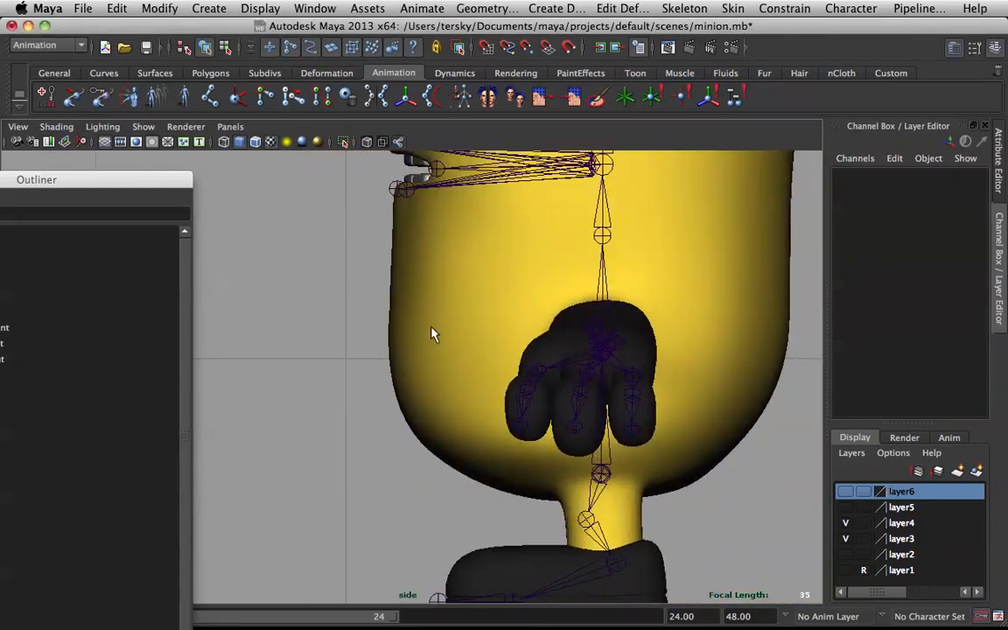
click(210, 96)
click(416, 352)
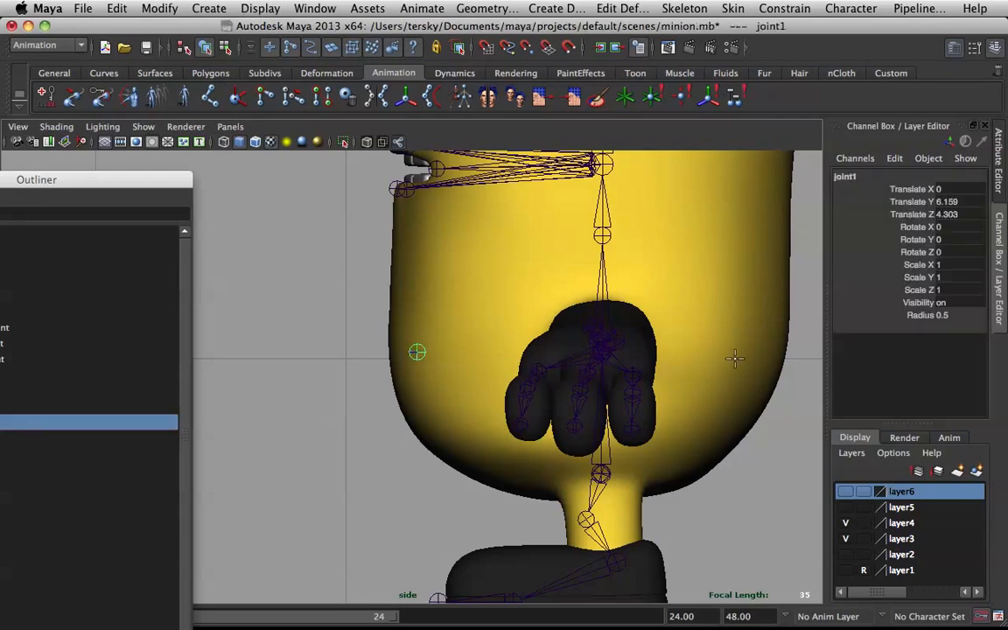
click(759, 359)
key(z)
key(y)
mouse_move(744, 364)
mouse_down()
mouse_move(768, 360)
mouse_move(761, 353)
mouse_up()
key(z)
key(z)
key(z)
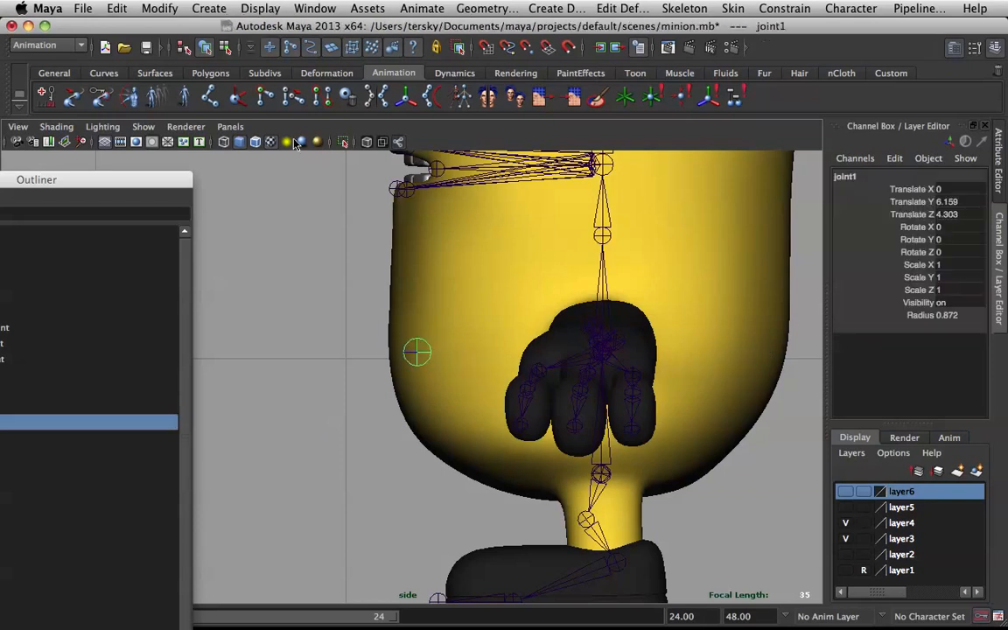
click(207, 102)
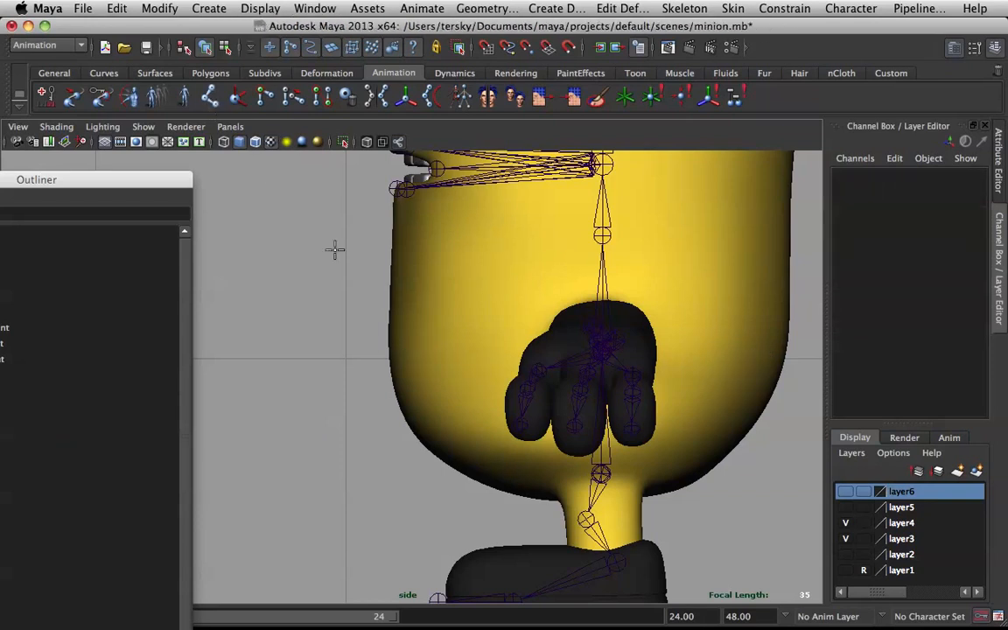
click(418, 360)
drag(760, 362, 748, 363)
key(z)
key(z)
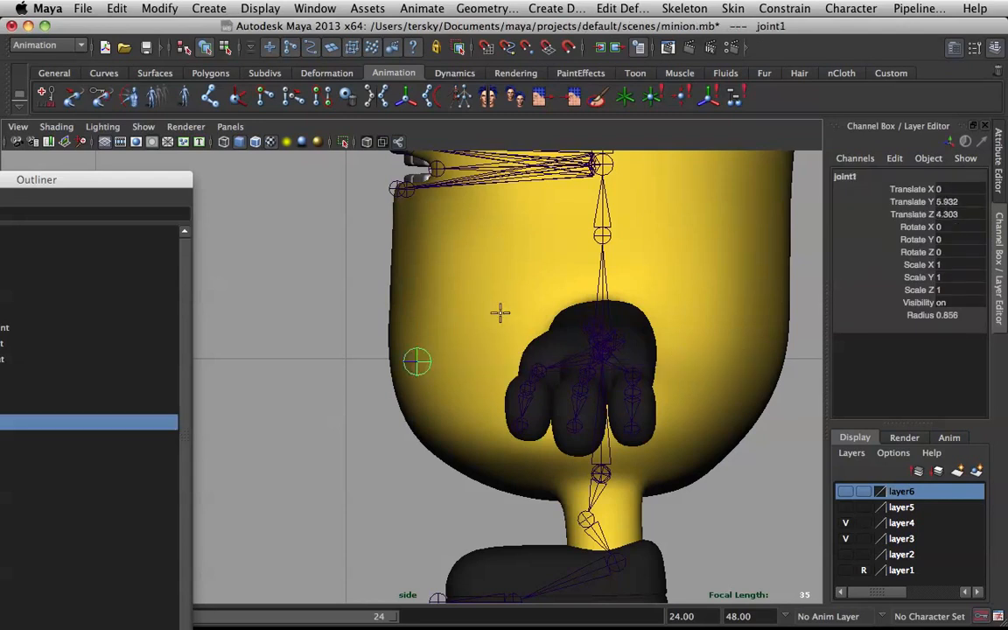
Place two separate single joints inside the lower body, one at the belly front and one at the back, at about Y 5.67
click(415, 371)
key(Return)
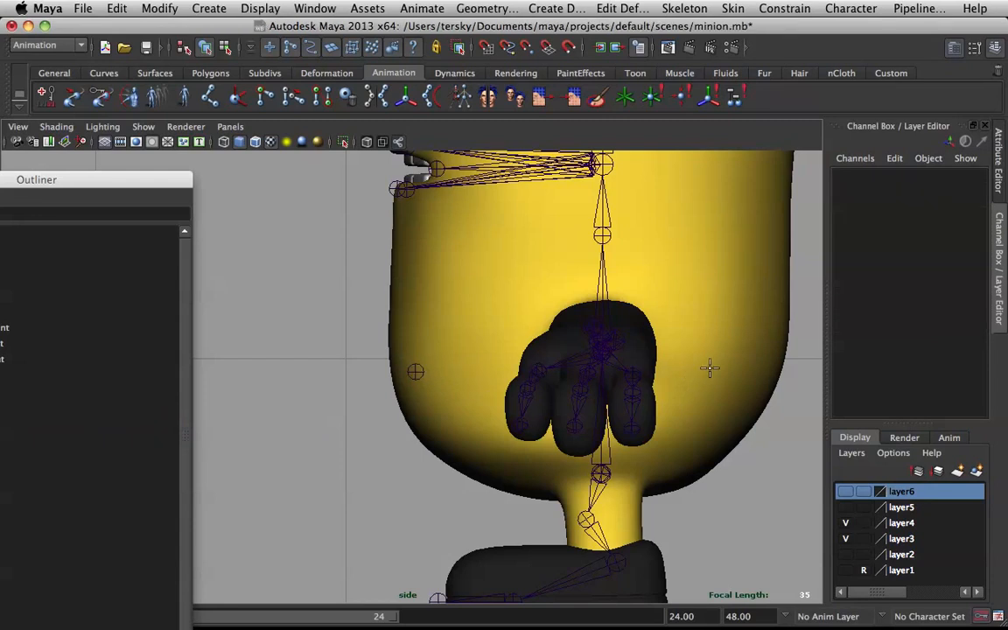
drag(780, 394, 726, 292)
key(Return)
Examine the placement of the new belly and back joints in perspective and side views, along with the upper body
key(space)
alt+drag(580, 317, 536, 359)
key(w)
drag(481, 423, 531, 313)
key(space)
key(space)
key(space)
scroll(553, 320, down, 3)
alt+middle_drag(569, 316, 524, 378)
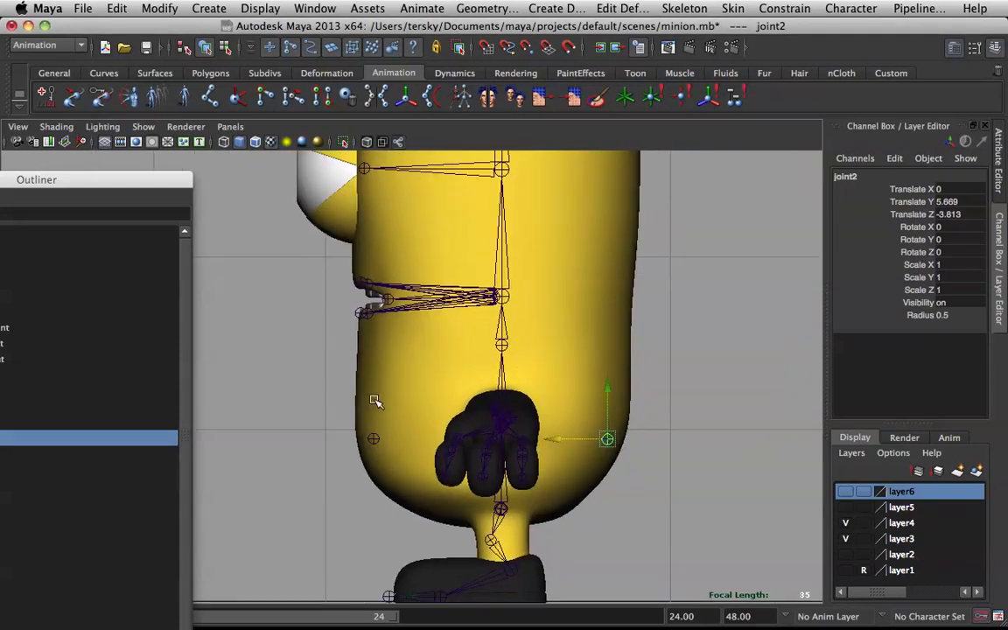
alt+middle_drag(499, 264, 461, 443)
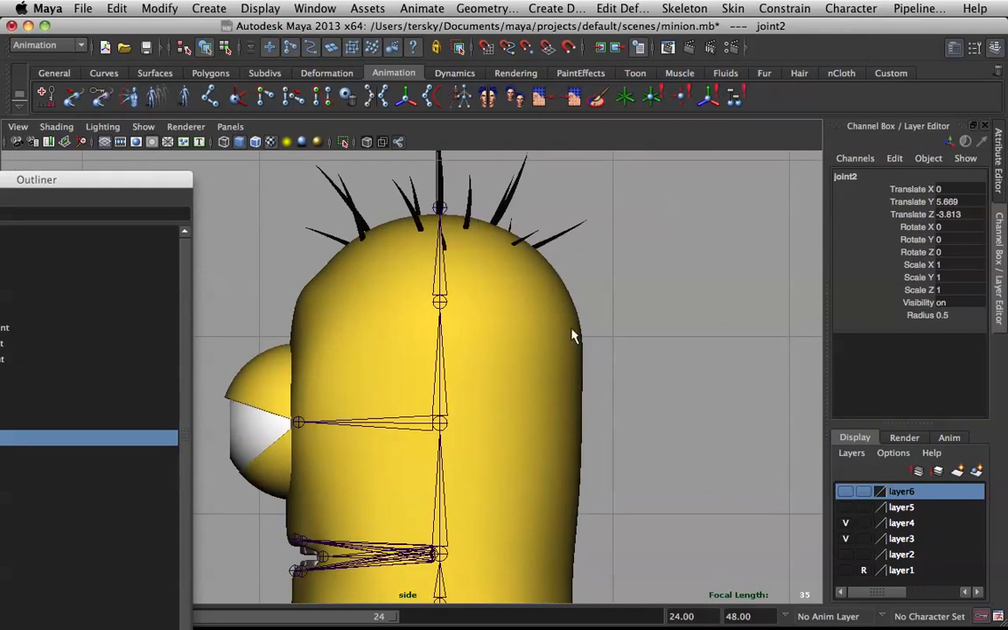
scroll(573, 336, down, 2)
alt+middle_drag(563, 353, 561, 289)
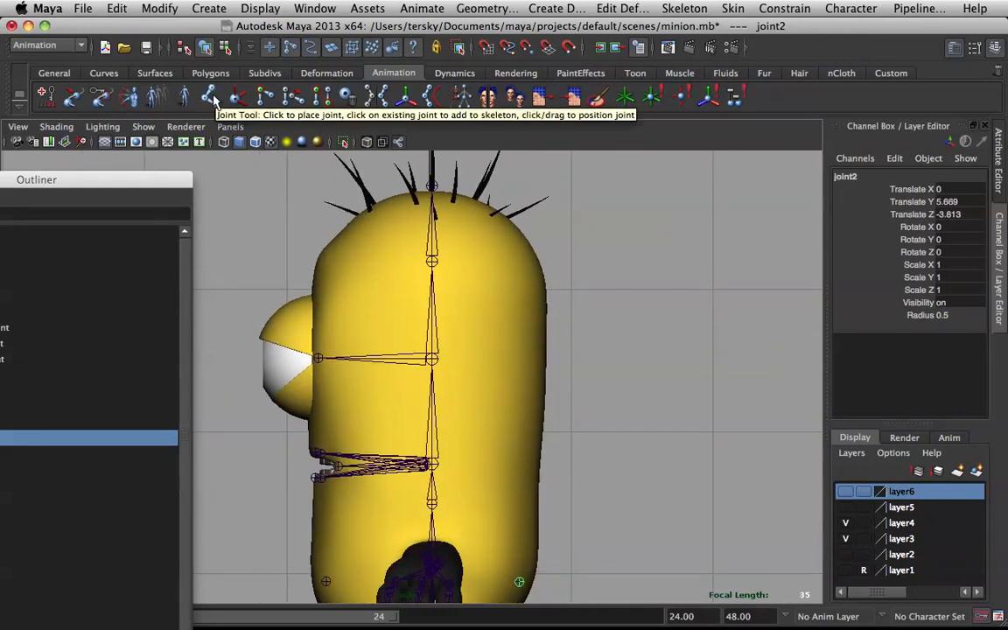
scroll(500, 376, down, 1)
alt+middle_drag(499, 375, 519, 312)
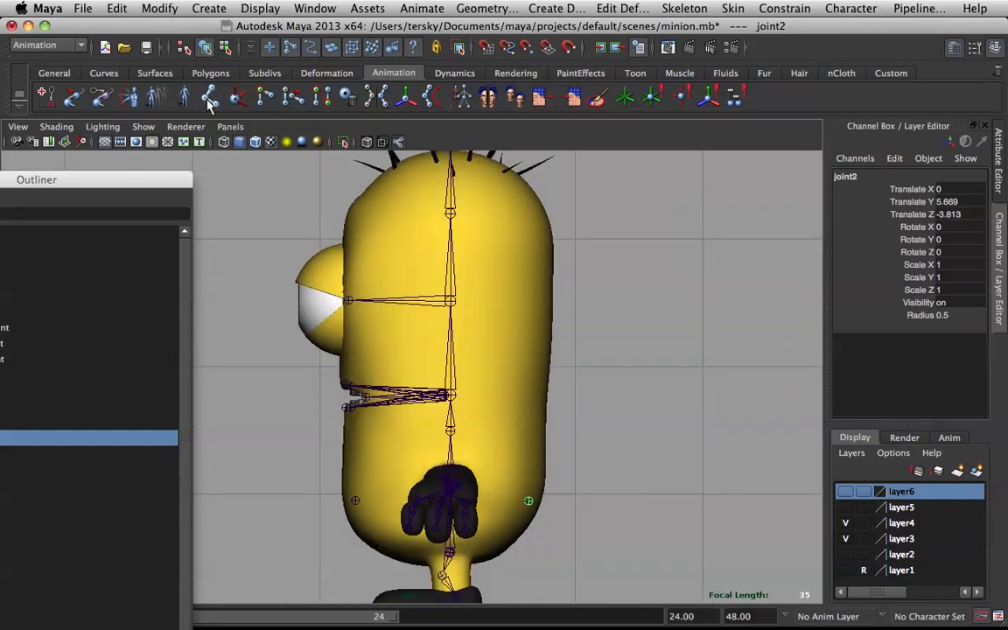
alt+right_drag(529, 226, 515, 226)
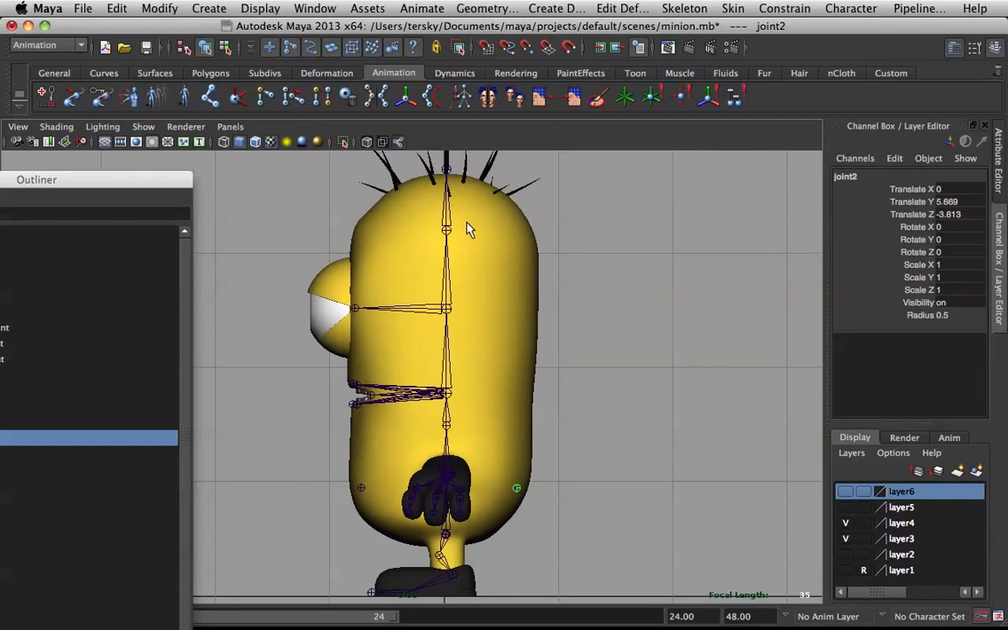
Place a single joint in the front view on the minion's left cheek, at about X 4.33, Y 10.37
key(space)
drag(476, 423, 560, 354)
key(space)
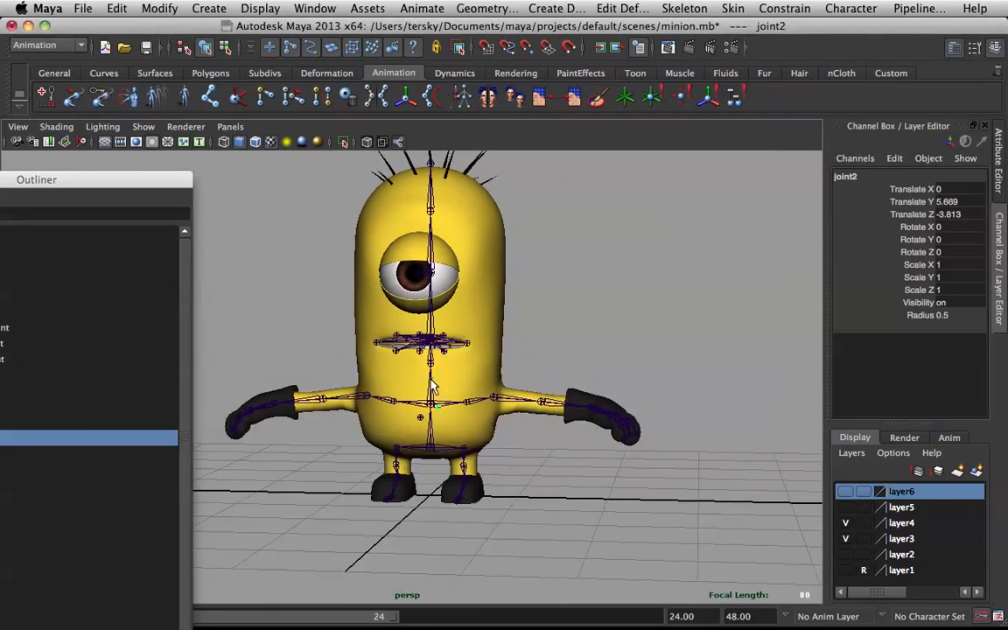
key(space)
drag(431, 381, 485, 403)
key(space)
scroll(486, 367, up, 3)
alt+middle_drag(532, 282, 514, 383)
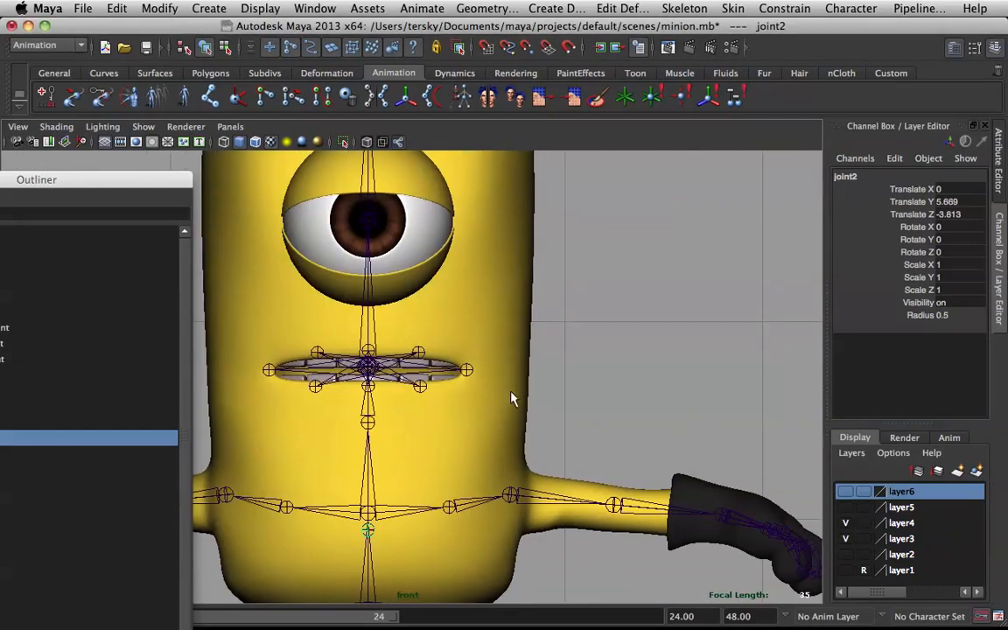
click(211, 100)
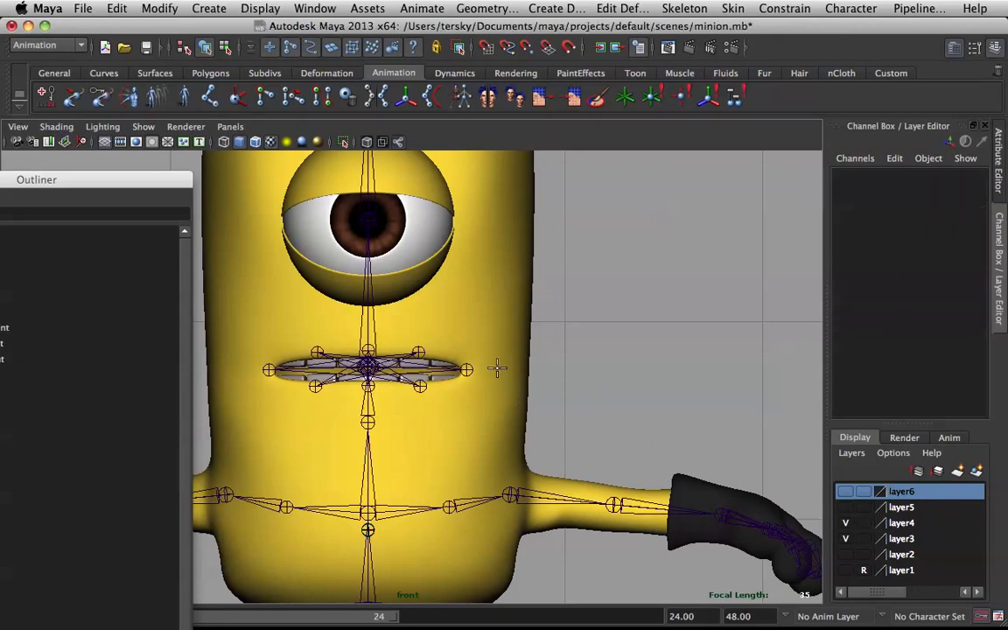
click(509, 375)
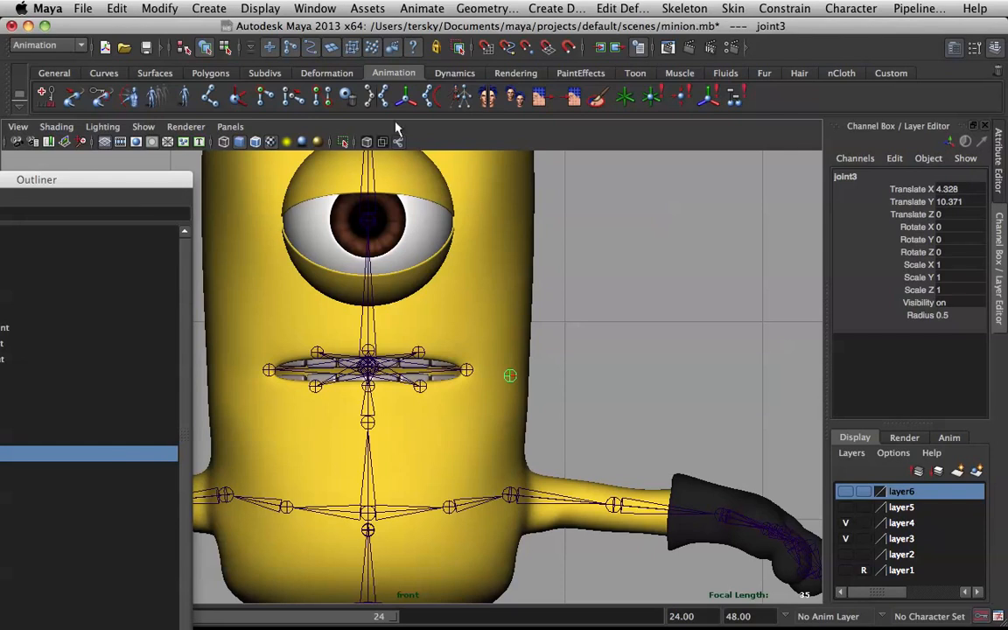
Bring the Outliner back into full view and move the cheek joint forward to Translate Z 0.313
drag(173, 180, 405, 51)
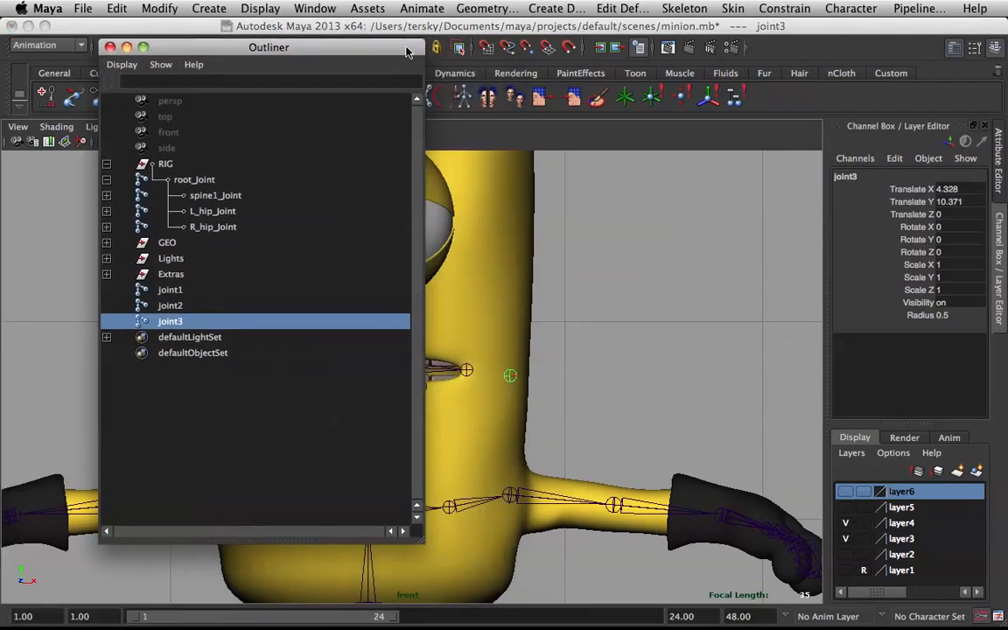
scroll(536, 288, down, 2)
alt+middle_drag(551, 324, 770, 276)
key(space)
drag(626, 331, 604, 229)
alt+drag(635, 274, 757, 308)
alt+right_drag(757, 309, 787, 334)
alt+drag(788, 334, 687, 308)
alt+middle_drag(686, 309, 466, 265)
alt+drag(466, 265, 507, 286)
key(w)
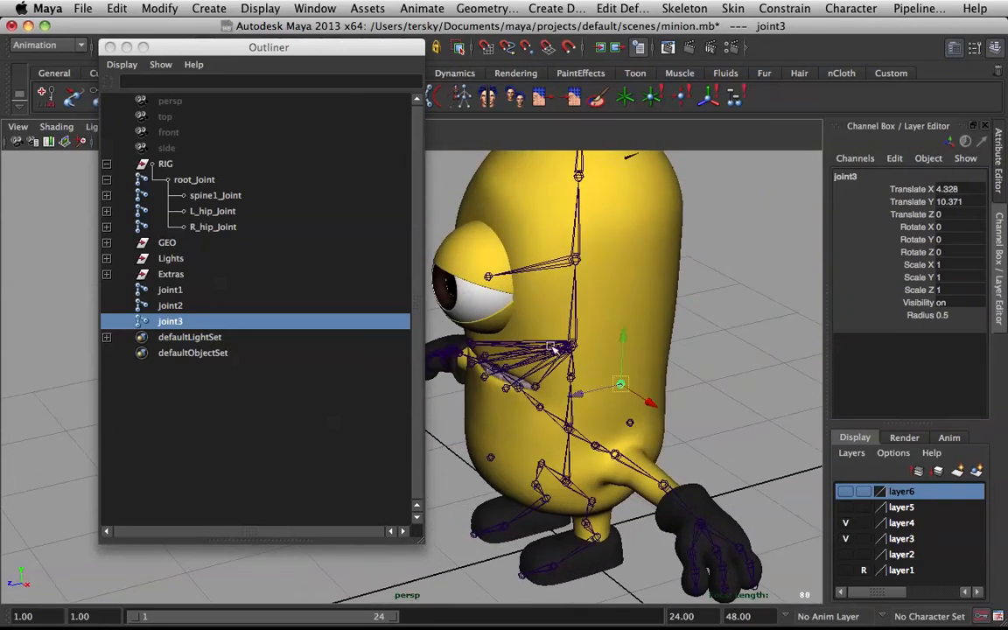
drag(574, 393, 613, 375)
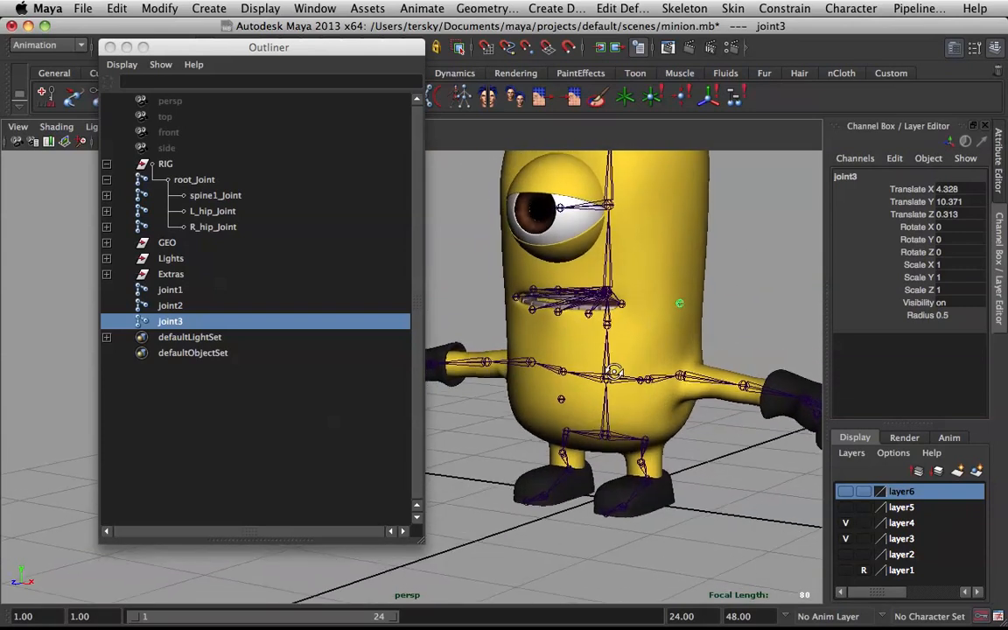
Rename the cheek joint as L_cheekCorrective_Joint
click(162, 324)
double_click(163, 324)
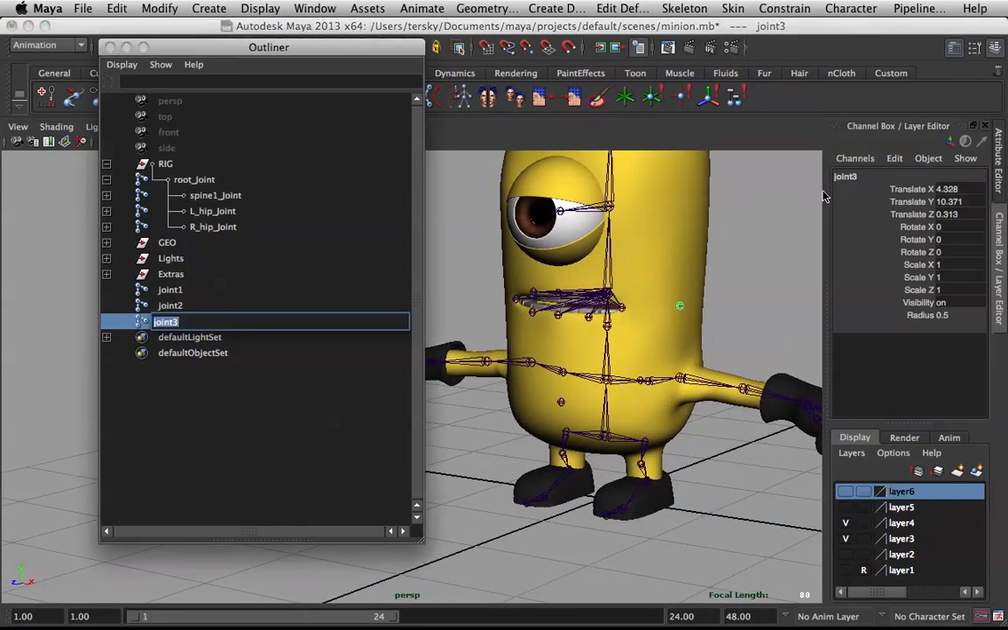
text(L_cheekCorrective_J)
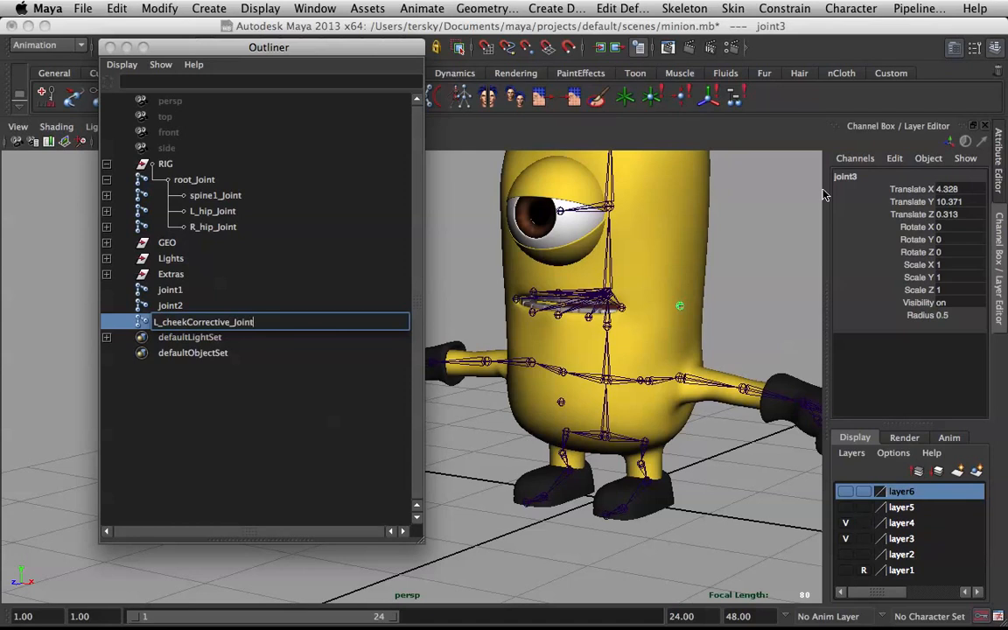
key(Return)
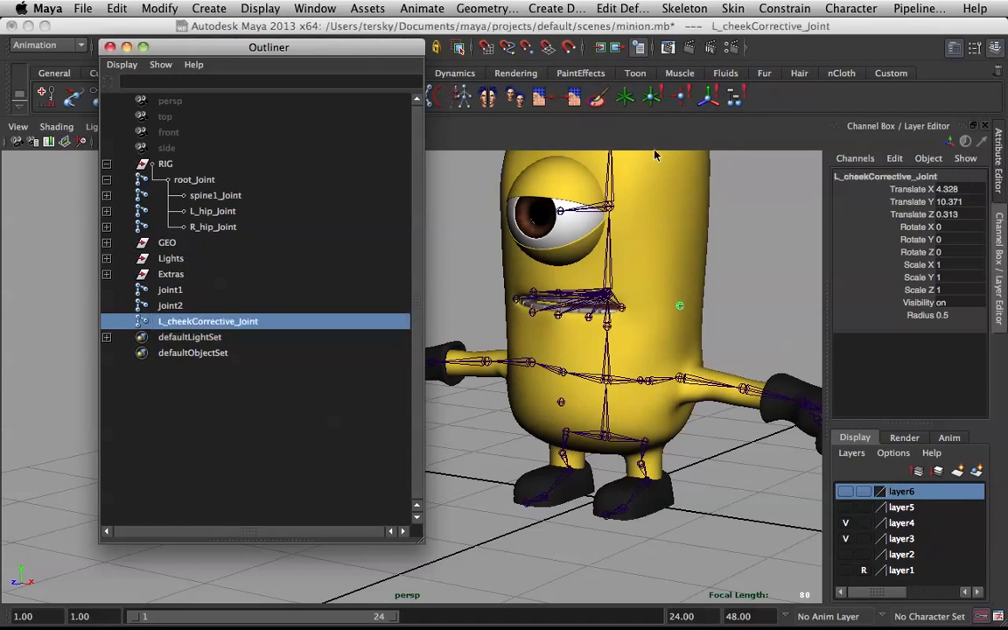
Rename the new back joint, joint2, as backCorrective_Joint
double_click(233, 306)
text(backC)
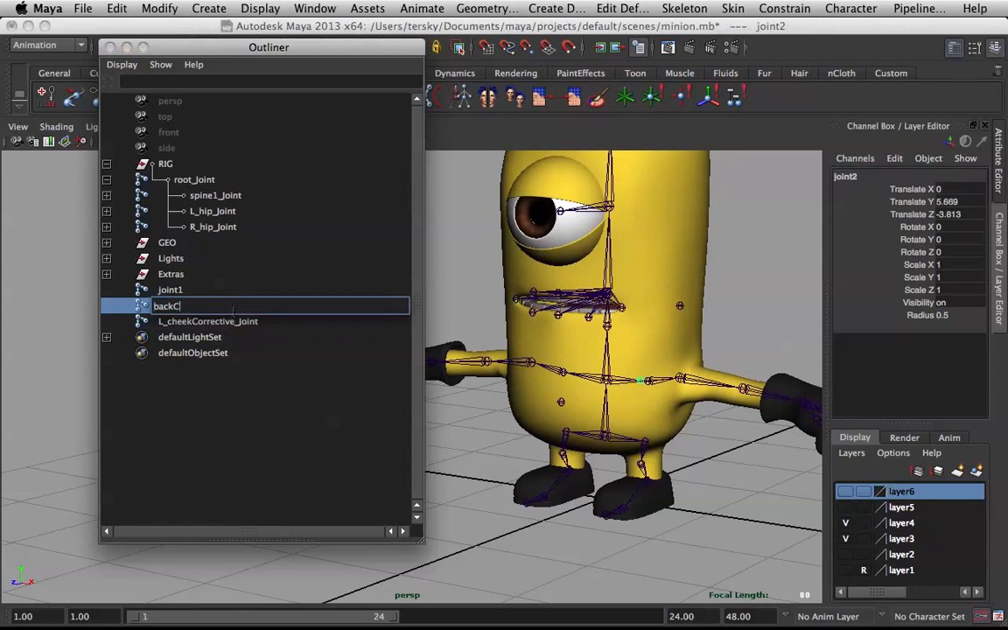
text(orrective_Joint)
key(Return)
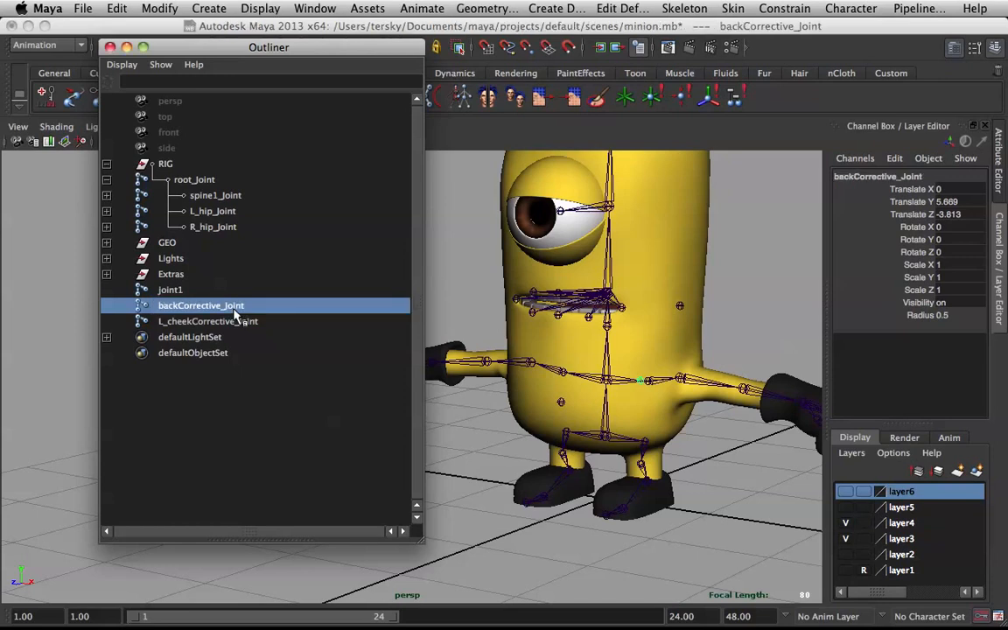
Rename the belly joint, joint1, as frontCorrcective_Joint
double_click(179, 291)
text(frontCorrce)
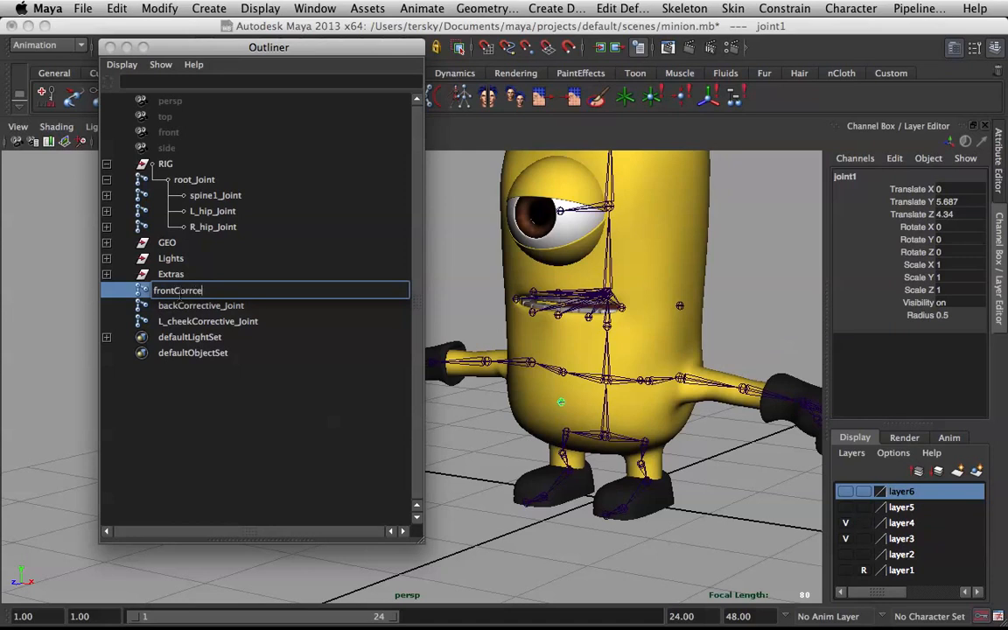
text(ctive_Joint)
key(Return)
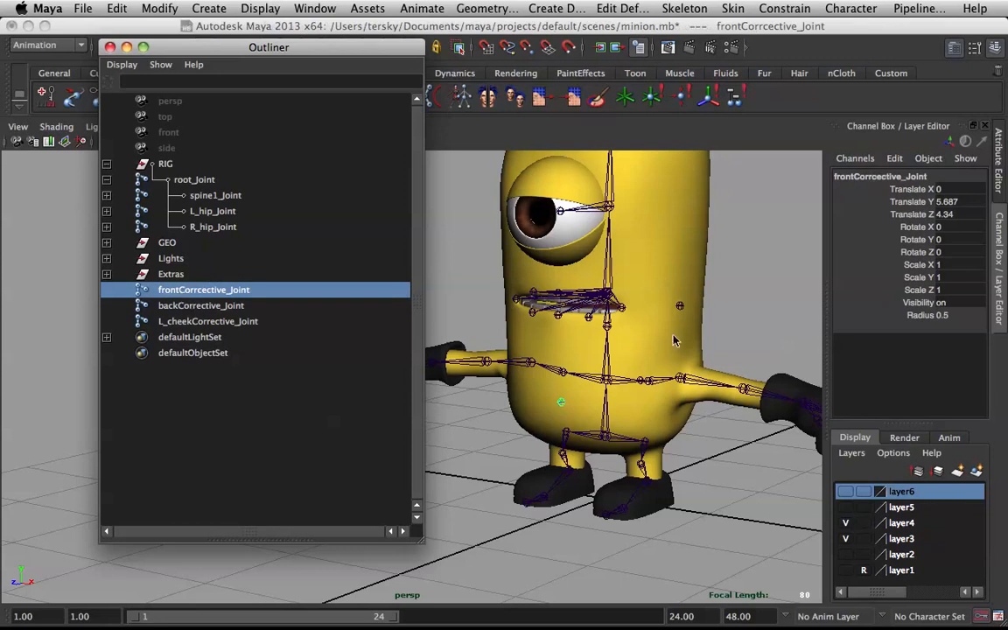
Clear the joint selection and minimize the Outliner to free the perspective view
click(725, 320)
alt+drag(579, 334, 653, 357)
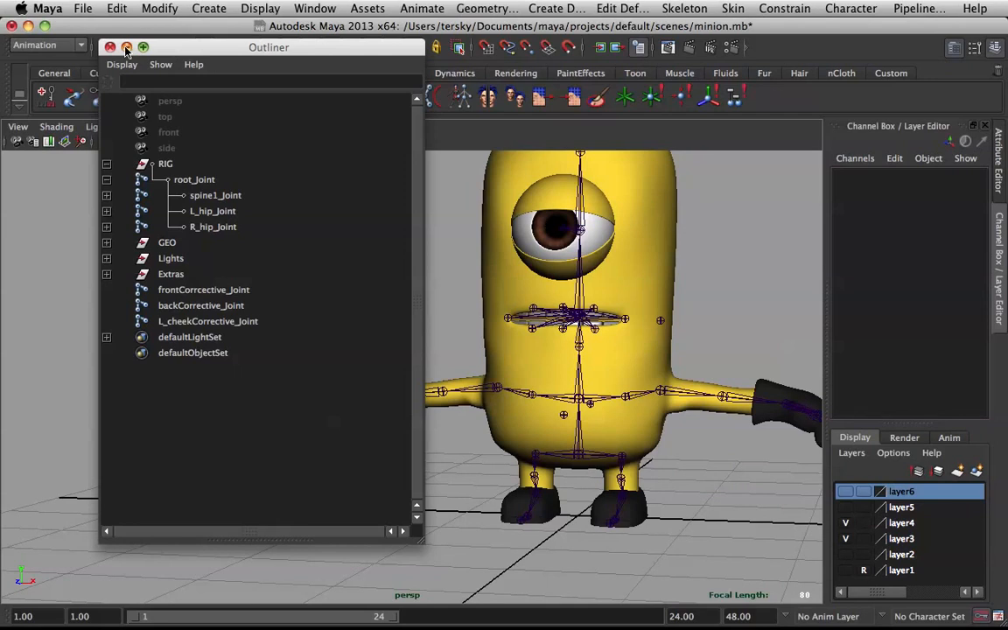
drag(158, 51, 102, 50)
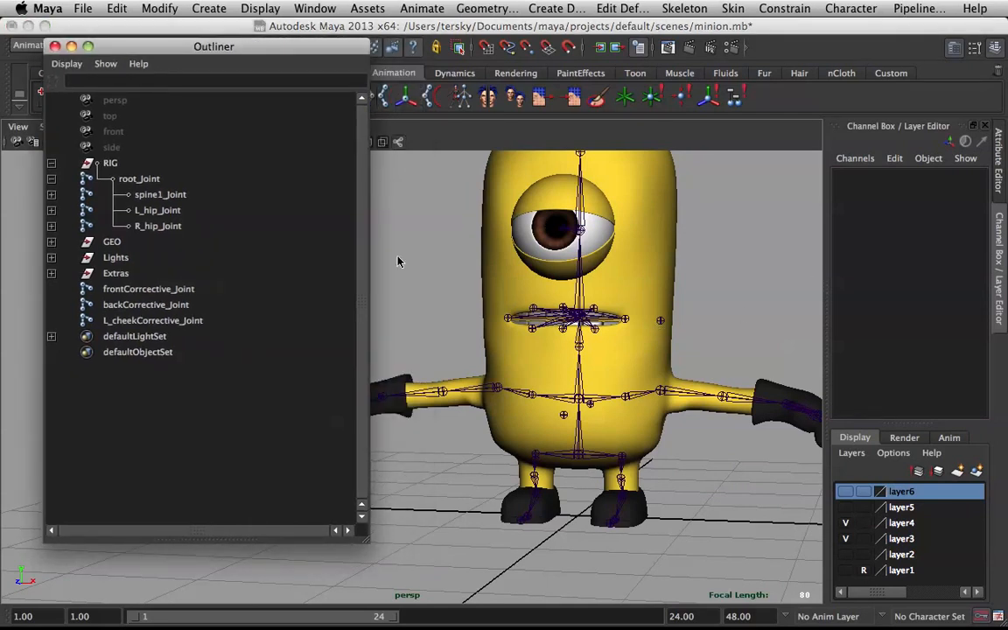
click(72, 50)
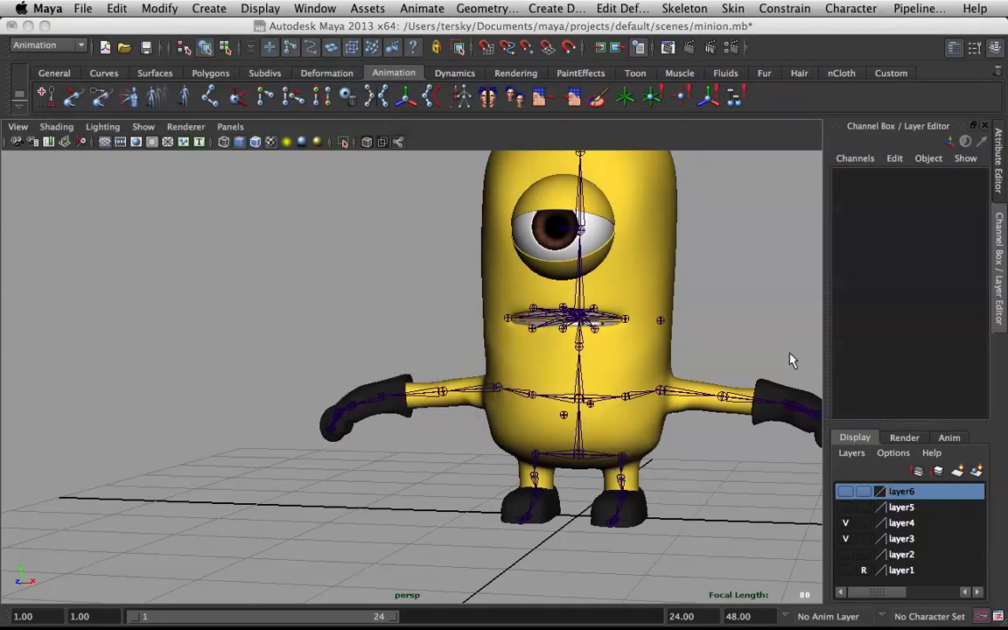
Mirror L_cheekCorrective_Joint to create R_cheekCorrective_Joint on the minion's opposite cheek
scroll(791, 358, up, 3)
alt+drag(613, 310, 552, 318)
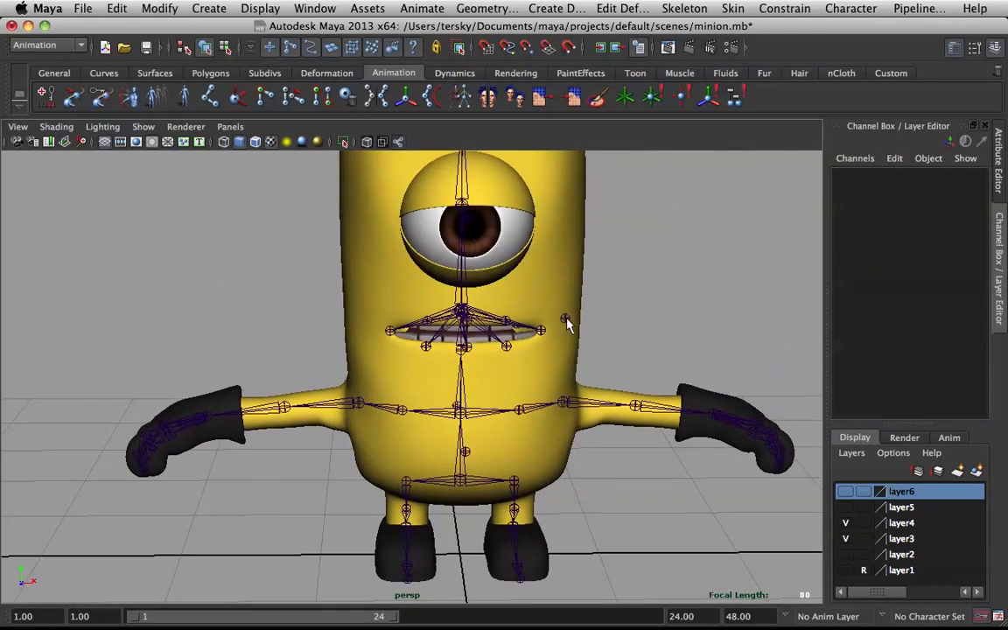
click(565, 319)
click(376, 102)
Examine the placement of both cheek joints relative to the mouth and head joints from the front and side
scroll(479, 329, down, 2)
mouse_move(492, 324)
alt+mouse_down()
mouse_move(512, 320)
mouse_move(331, 295)
mouse_move(240, 326)
mouse_move(275, 371)
mouse_move(284, 310)
mouse_move(309, 344)
mouse_move(490, 309)
alt+mouse_up()
alt+right_drag(491, 309, 543, 311)
alt+middle_drag(543, 310, 531, 324)
alt+drag(531, 324, 493, 323)
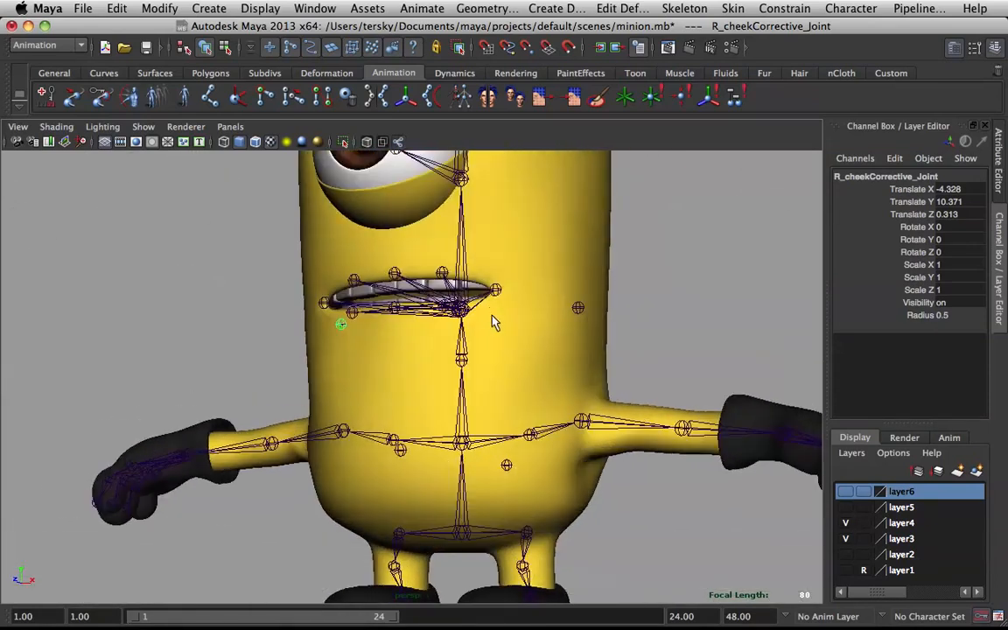
alt+drag(478, 360, 358, 337)
alt+drag(423, 331, 456, 350)
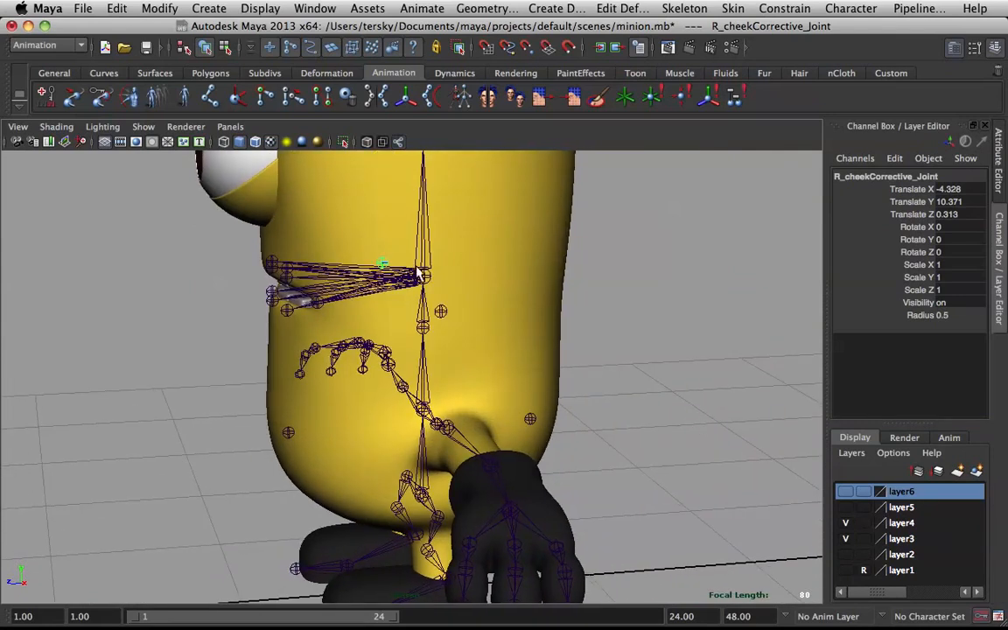
Test-rotate head1_Joint to compare its motion with the unattached left cheek joint, and undo the rotation
click(427, 278)
key(e)
drag(406, 285, 477, 301)
click(441, 312)
key(super+z)
key(Up)
alt+drag(446, 332, 514, 330)
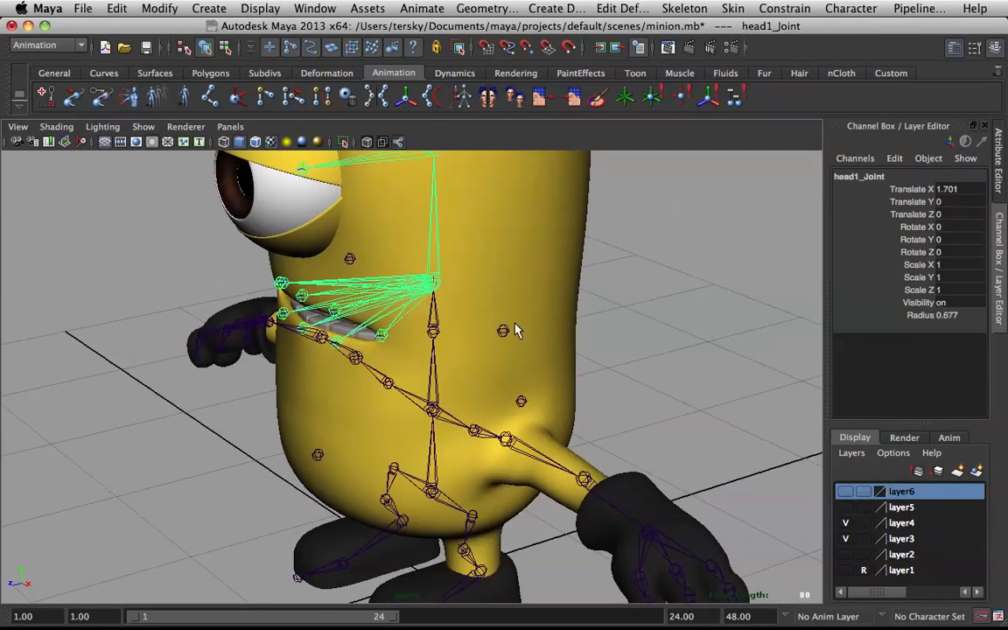
alt+drag(451, 303, 418, 344)
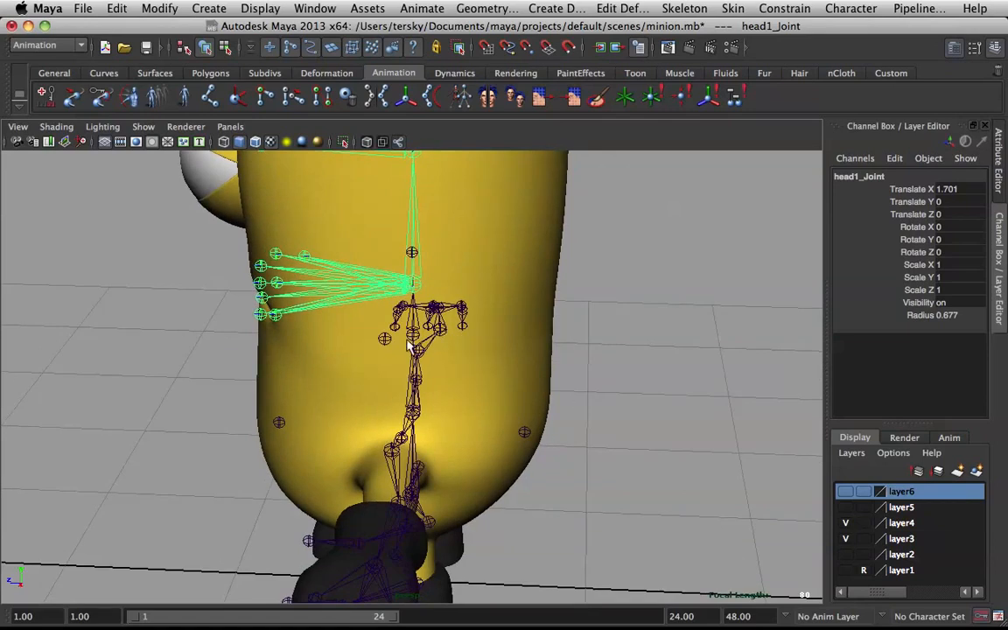
Try raising the left arm by rotating L_collar_Joint and shifting the left cheek joint, and undo both changes
click(385, 341)
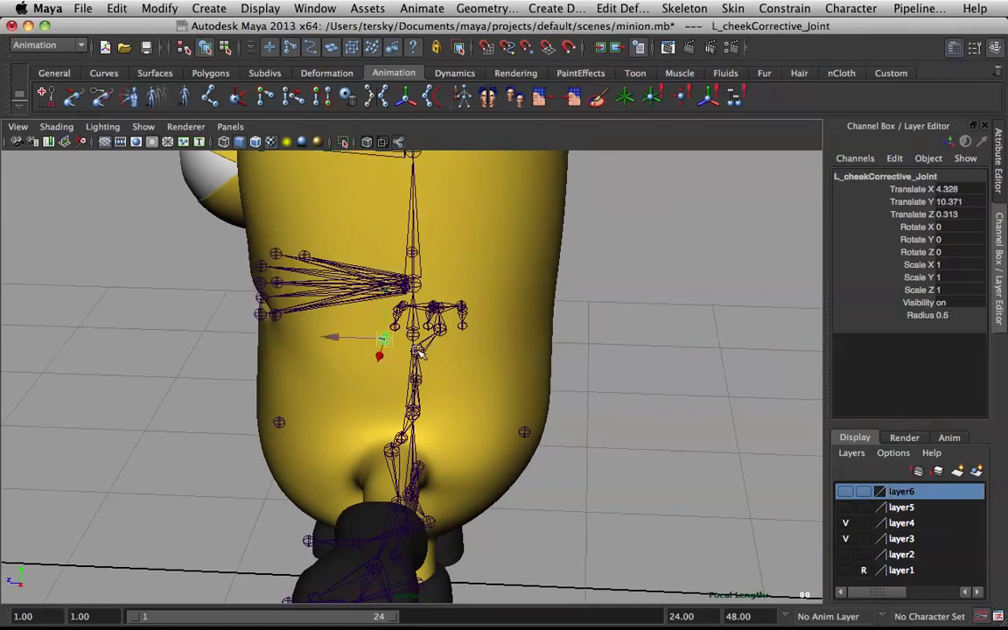
drag(387, 340, 473, 338)
mouse_move(573, 308)
mouse_down()
mouse_move(475, 344)
mouse_move(536, 283)
mouse_move(493, 280)
mouse_move(573, 327)
mouse_up()
click(551, 390)
key(e)
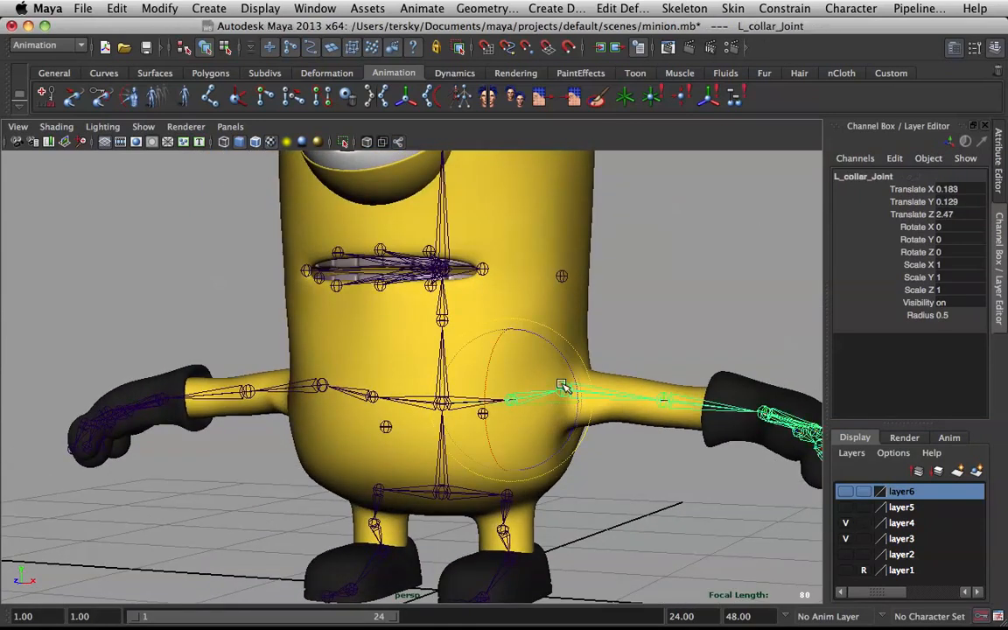
drag(562, 367, 544, 306)
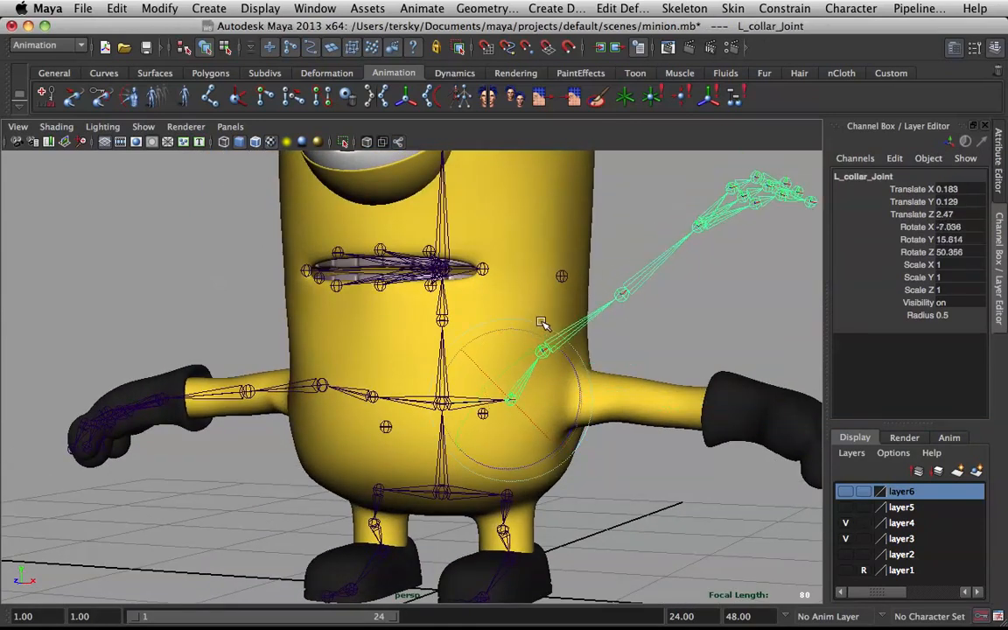
click(561, 276)
key(w)
mouse_move(566, 260)
mouse_down()
mouse_move(567, 218)
mouse_move(579, 226)
mouse_move(569, 263)
mouse_up()
key(z)
key(z)
key(z)
key(z)
Parent-constrain L_cheekCorrective_Joint to head1_Joint, with the head joint as the driver
alt+drag(555, 308, 457, 315)
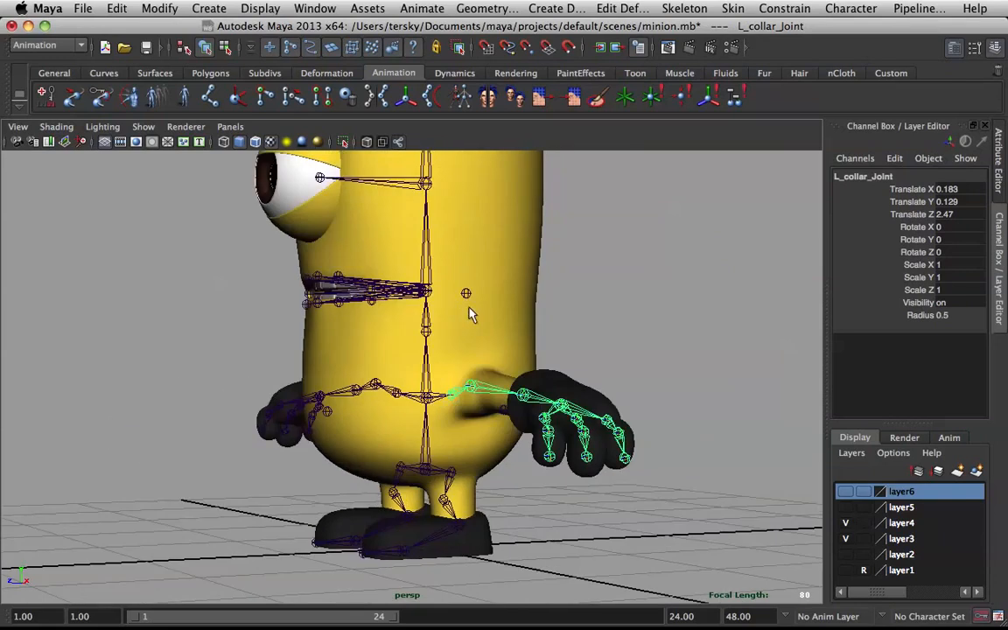
alt+right_drag(455, 316, 480, 305)
alt+middle_drag(479, 304, 480, 336)
alt+drag(480, 337, 509, 366)
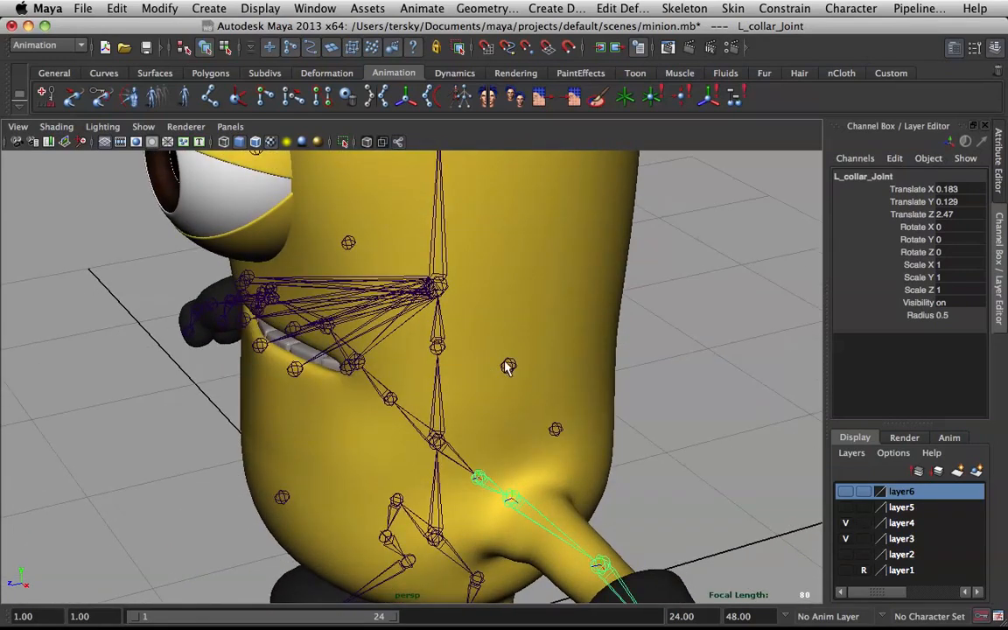
click(443, 287)
alt+drag(443, 287, 488, 302)
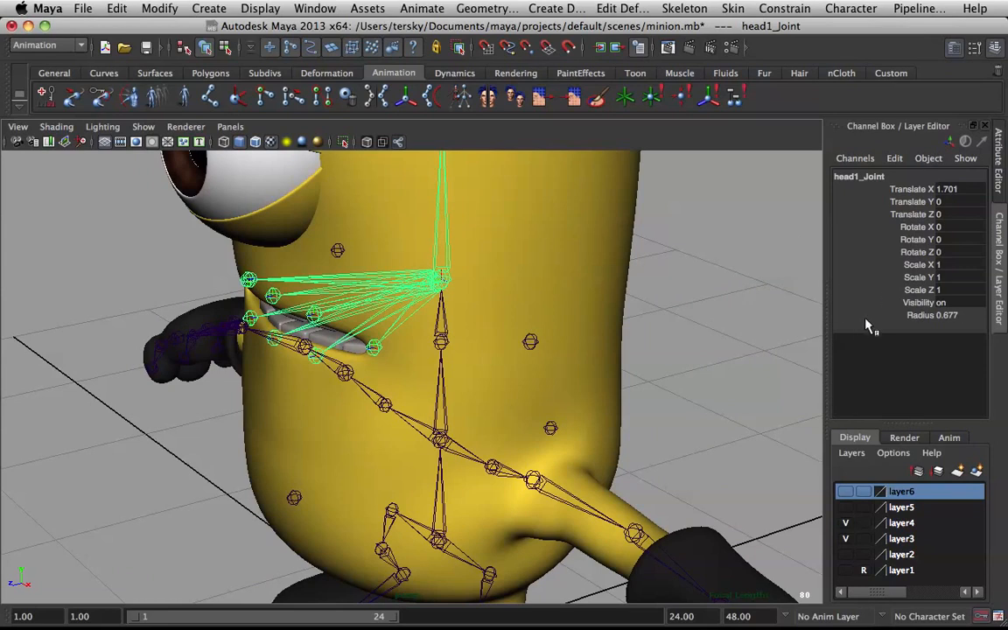
click(532, 342)
click(450, 281)
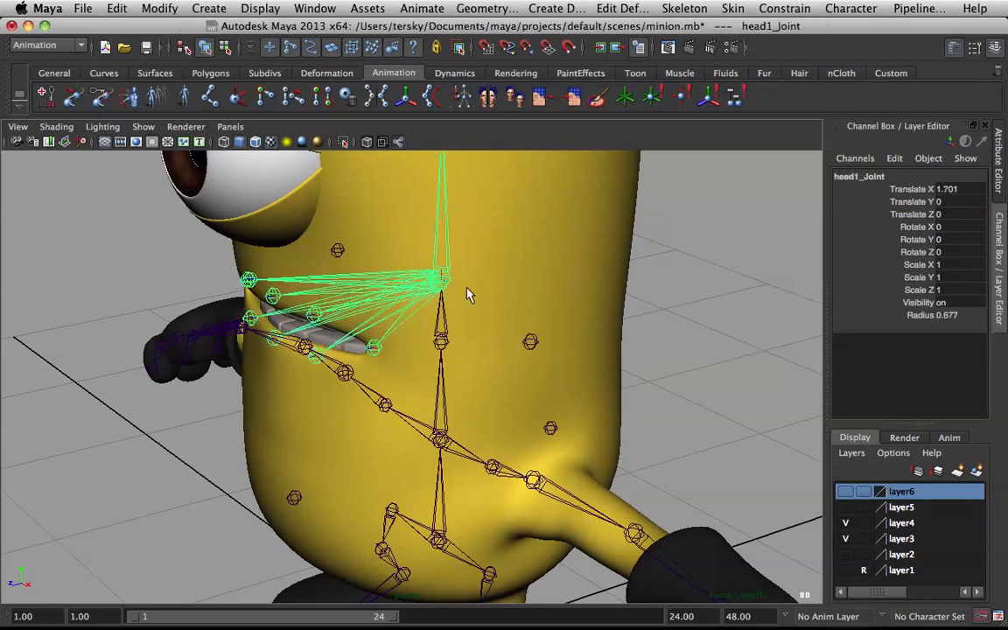
click(530, 342)
click(785, 8)
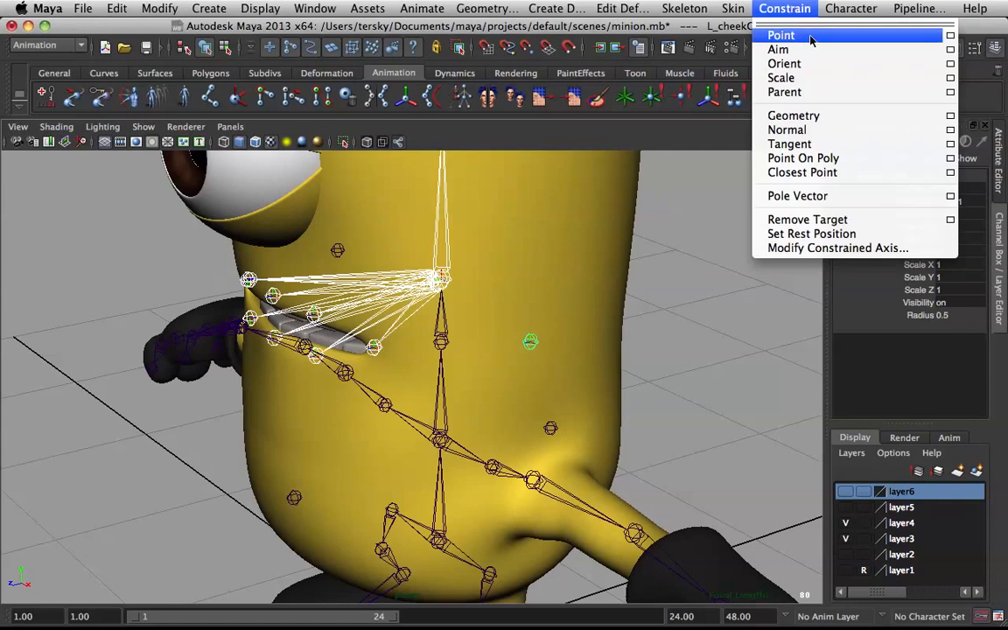
click(784, 92)
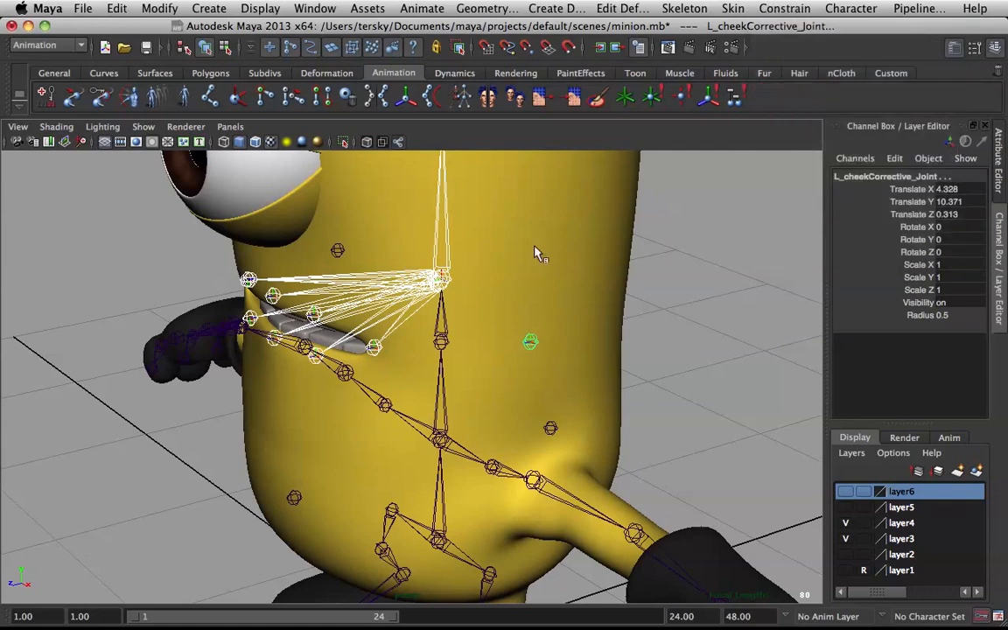
Test the cheek joint's constraint by rotating head1_Joint, and undo the rotation
click(440, 278)
key(e)
alt+drag(500, 281, 589, 444)
key(z)
click(553, 310)
click(586, 445)
Try a parent constraint with L_cheekCorrective_Joint driving L_collar_Joint, test-rotate the collar joint and undo
click(583, 303)
alt+drag(573, 407, 573, 443)
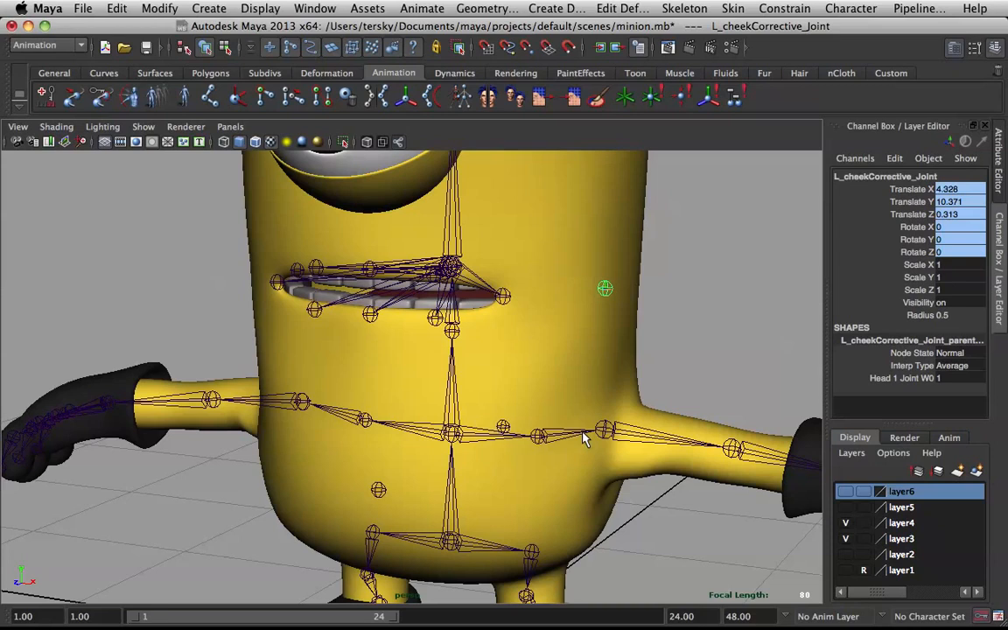
click(584, 440)
click(760, 8)
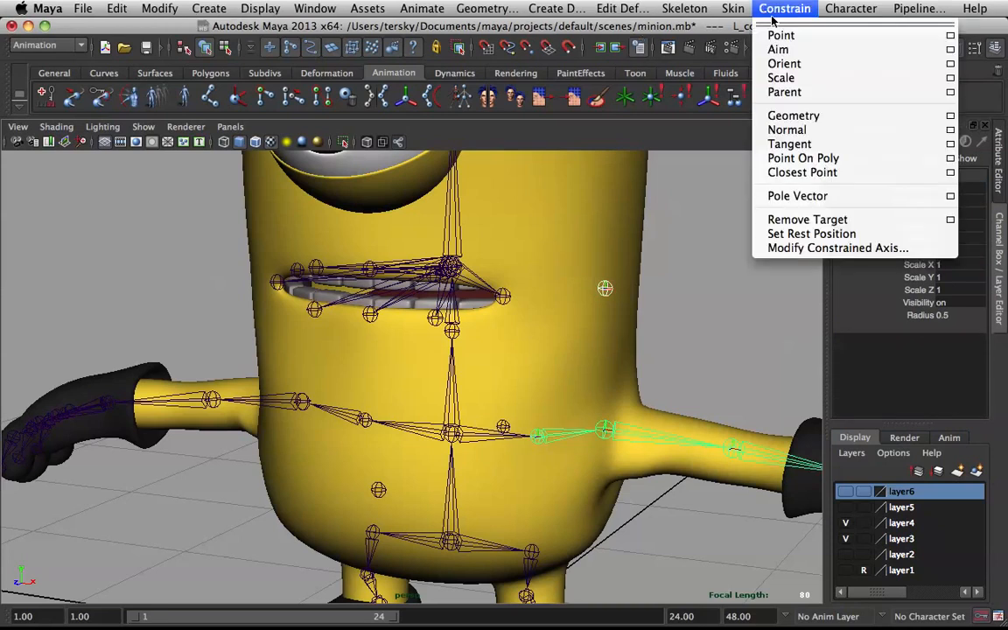
click(753, 84)
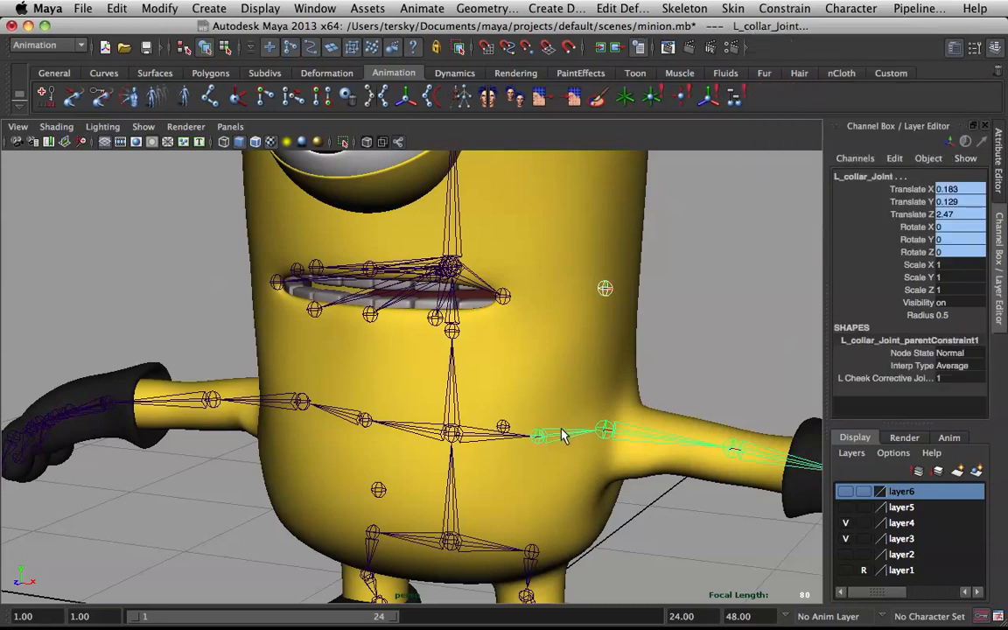
key(e)
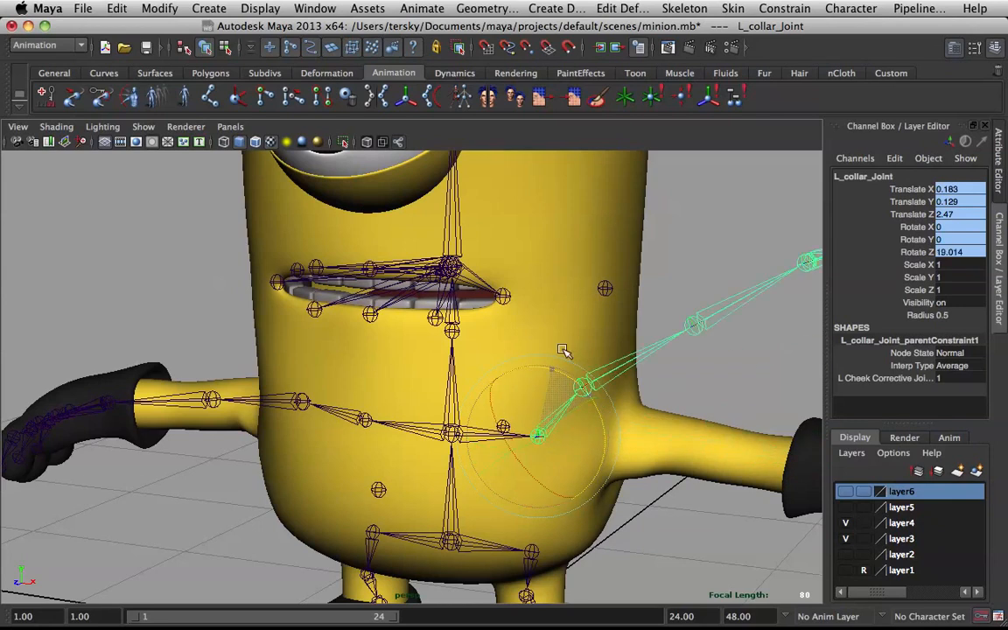
click(607, 289)
key(z)
key(z)
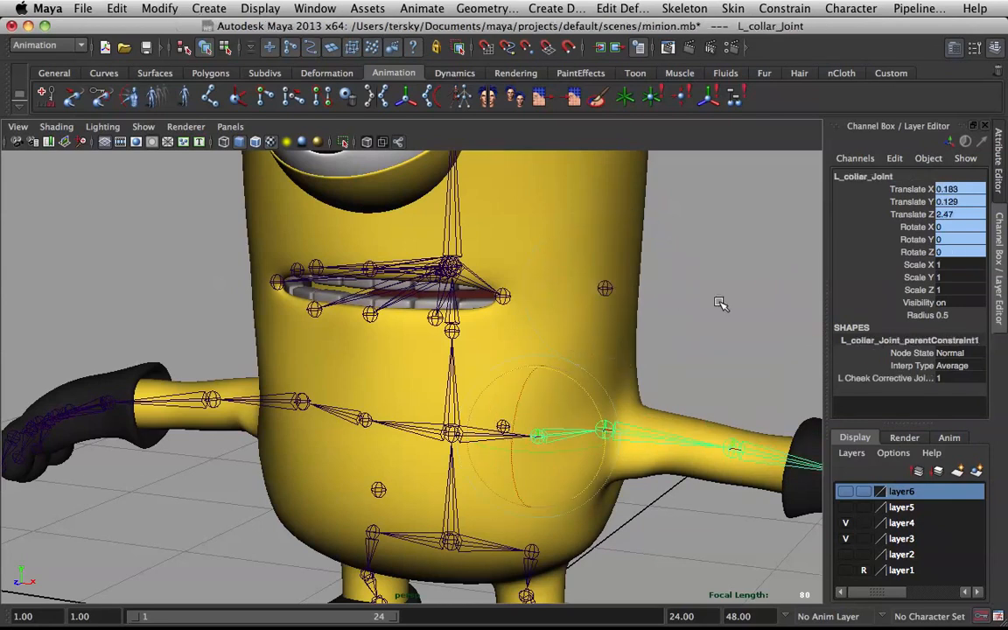
Try to parent-constrain L_cheekCorrective_Joint to L_collar_Joint, test it by rotating the collar joint, and undo
click(698, 332)
click(564, 435)
shift+click(606, 289)
click(782, 9)
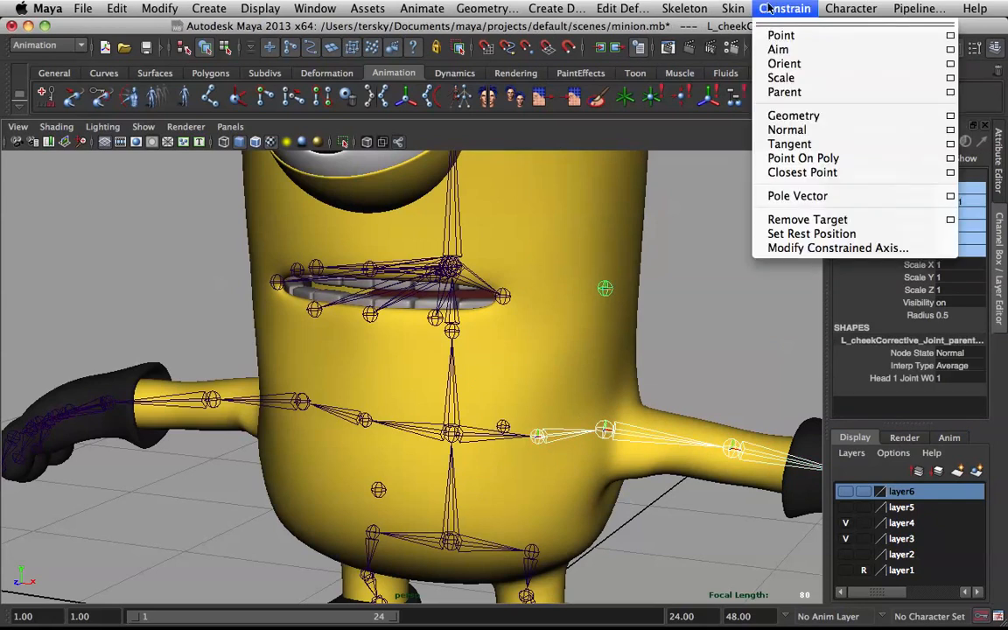
click(788, 92)
click(677, 329)
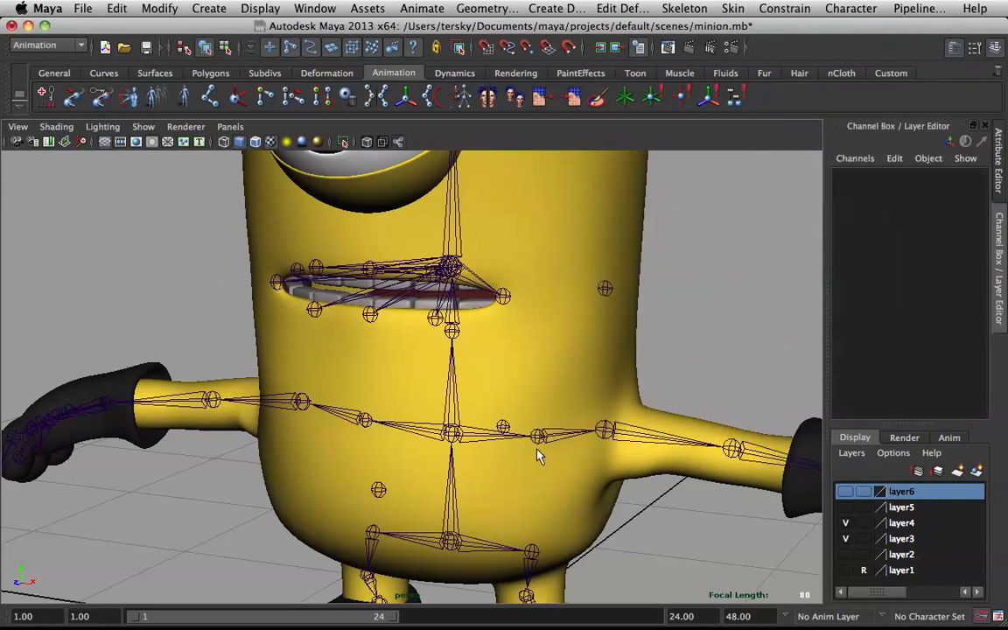
click(557, 435)
key(e)
drag(584, 397, 594, 334)
key(z)
click(596, 371)
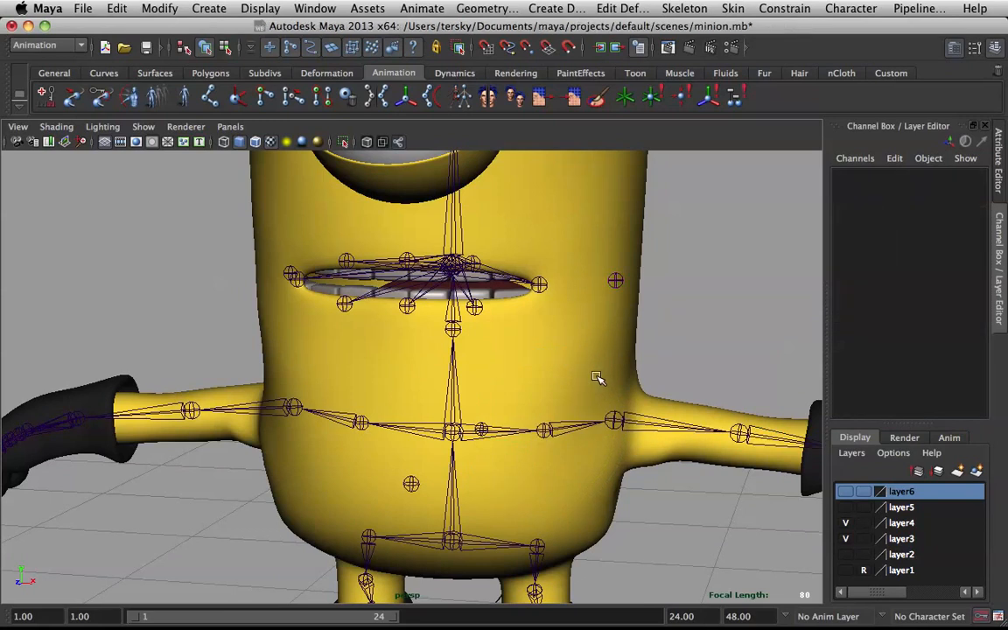
Select L_collar_Joint followed by L_cheekCorrective_Joint, and open the Parent Constraint options, moving the dialog away from the joints
click(615, 280)
key(q)
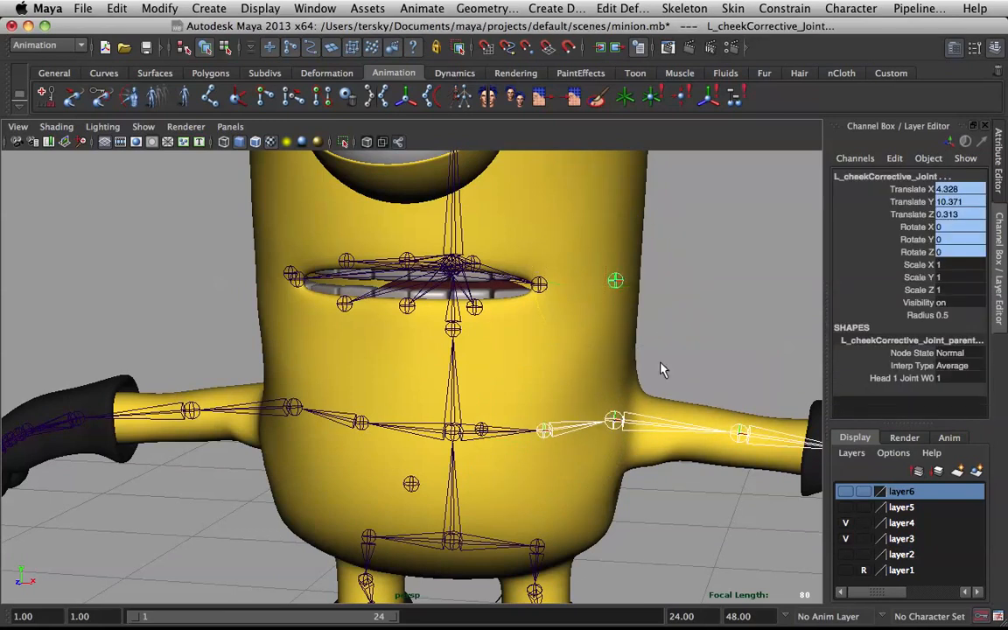
click(582, 416)
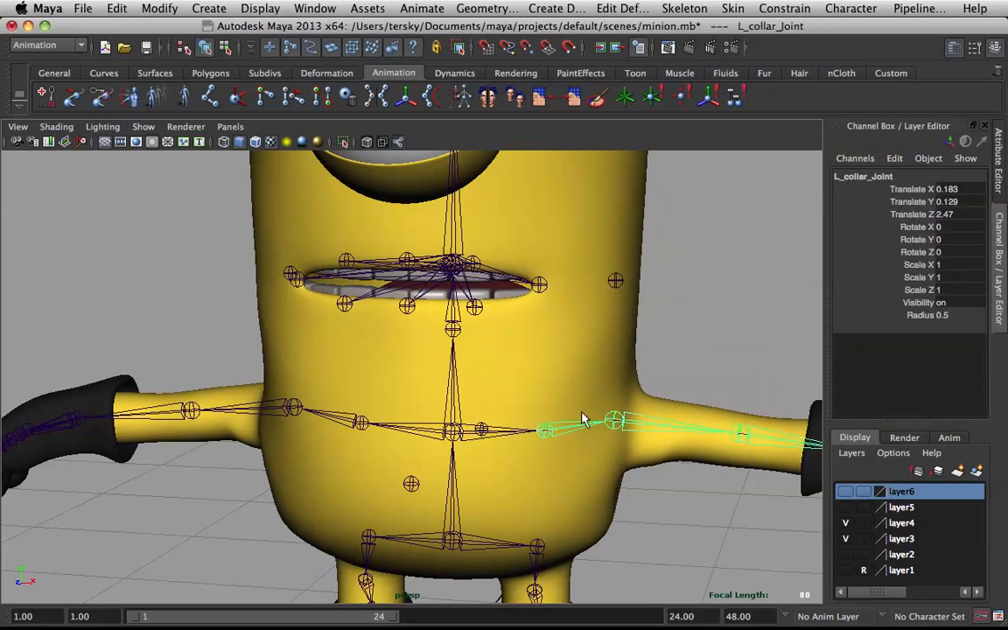
shift+click(615, 281)
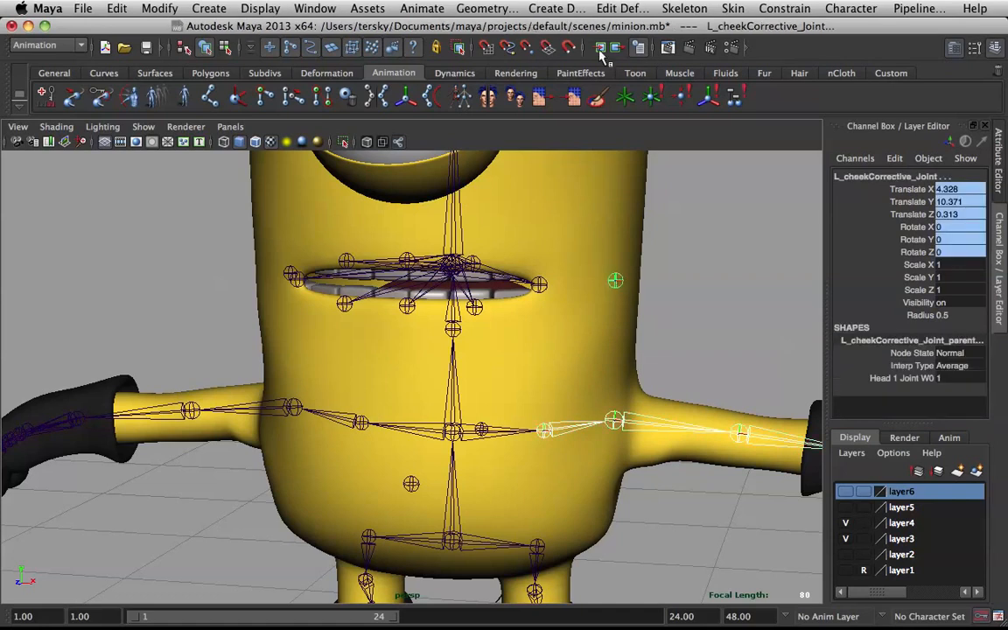
click(792, 11)
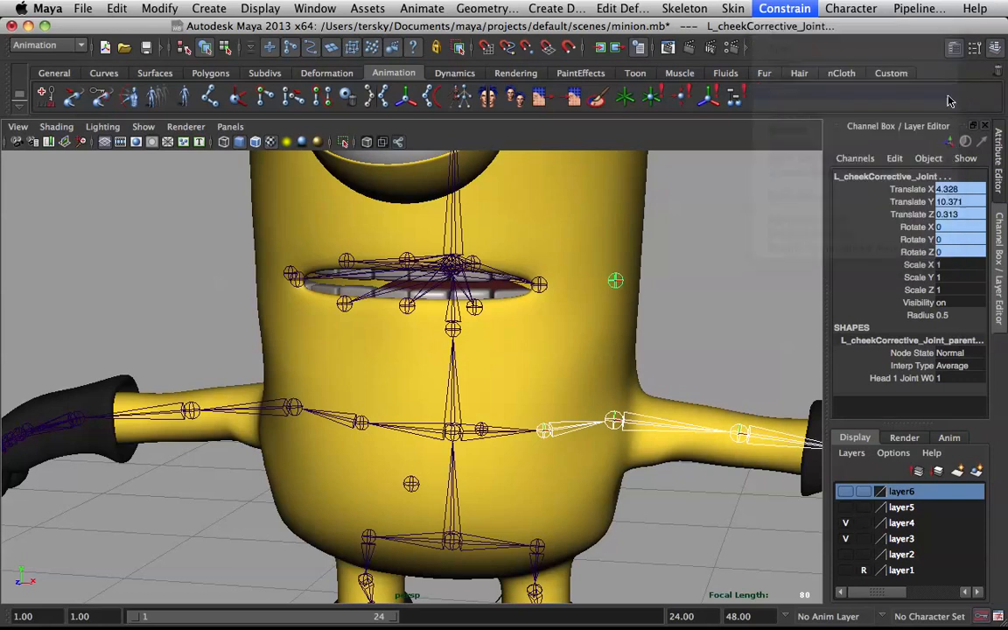
click(950, 94)
drag(781, 42, 187, 23)
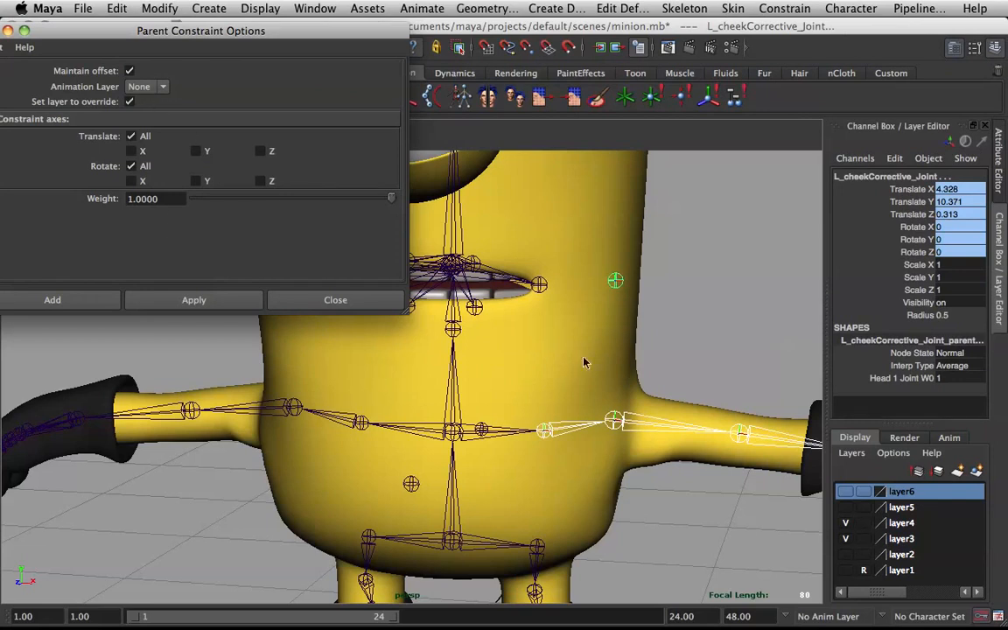
Test-rotate L_collar_Joint to check the left cheek joint's response, and undo the rotation
click(585, 426)
key(e)
mouse_move(602, 389)
mouse_down()
mouse_move(585, 373)
mouse_move(595, 401)
mouse_up()
key(ctrl+z)
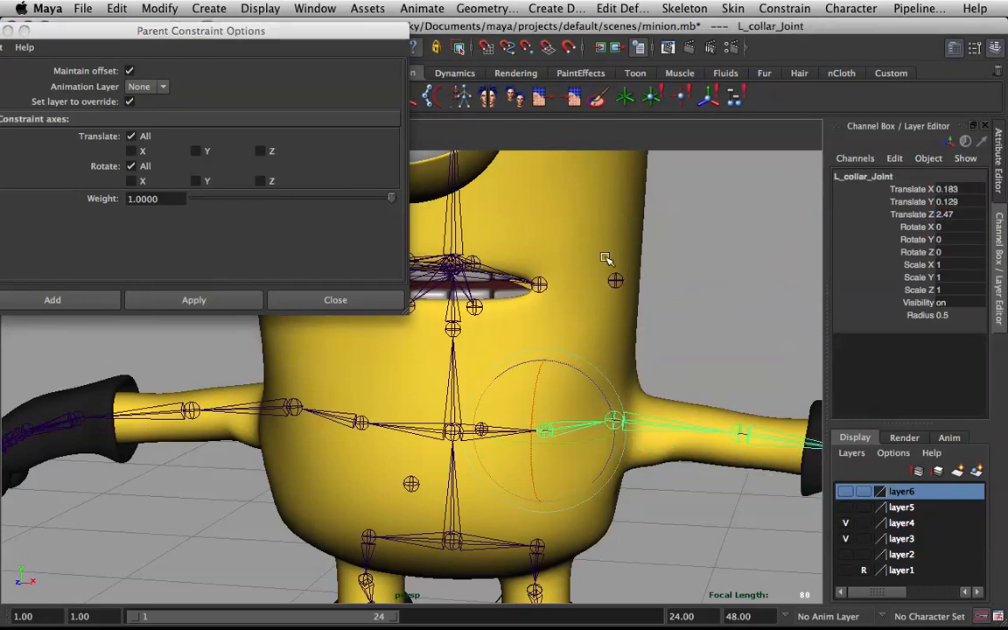
Limit the parent constraint's translation to the Y axis only, then test-rotate L_collar_Joint and undo the rotation
click(132, 137)
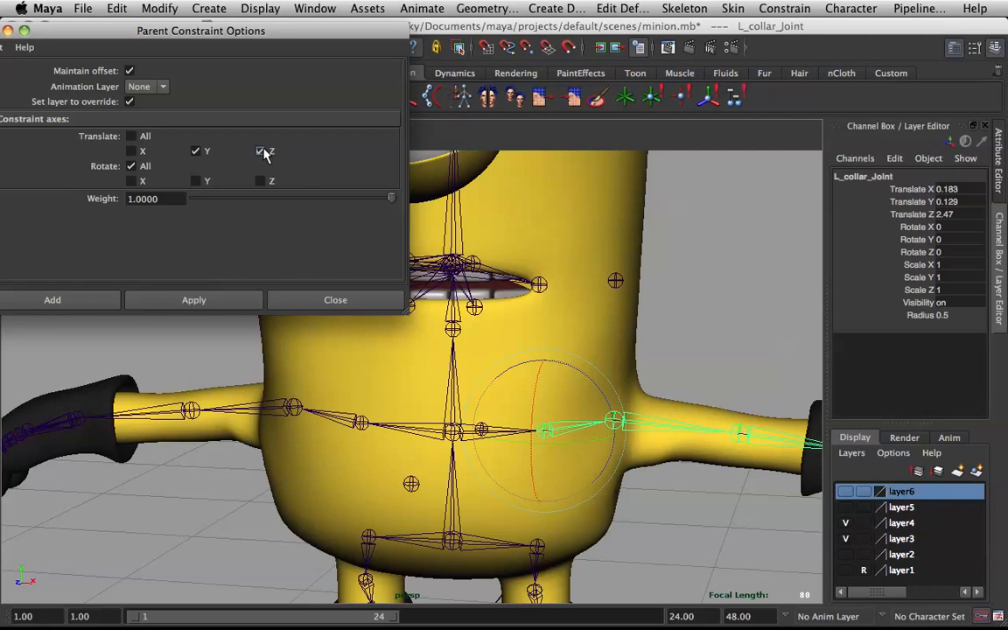
alt+drag(572, 235, 520, 267)
drag(498, 482, 490, 418)
key(ctrl+z)
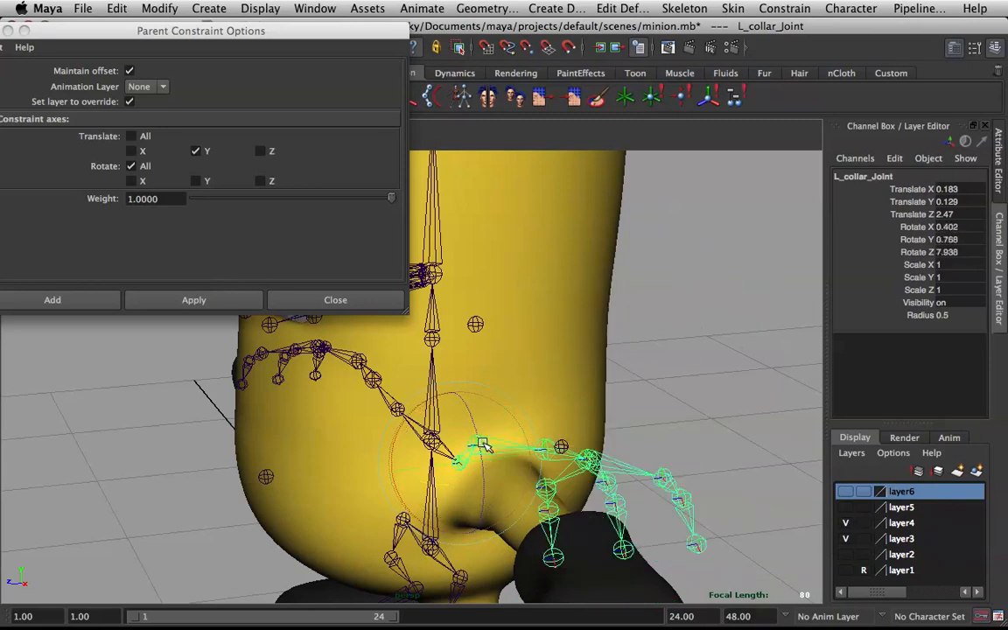
alt+drag(432, 237, 652, 304)
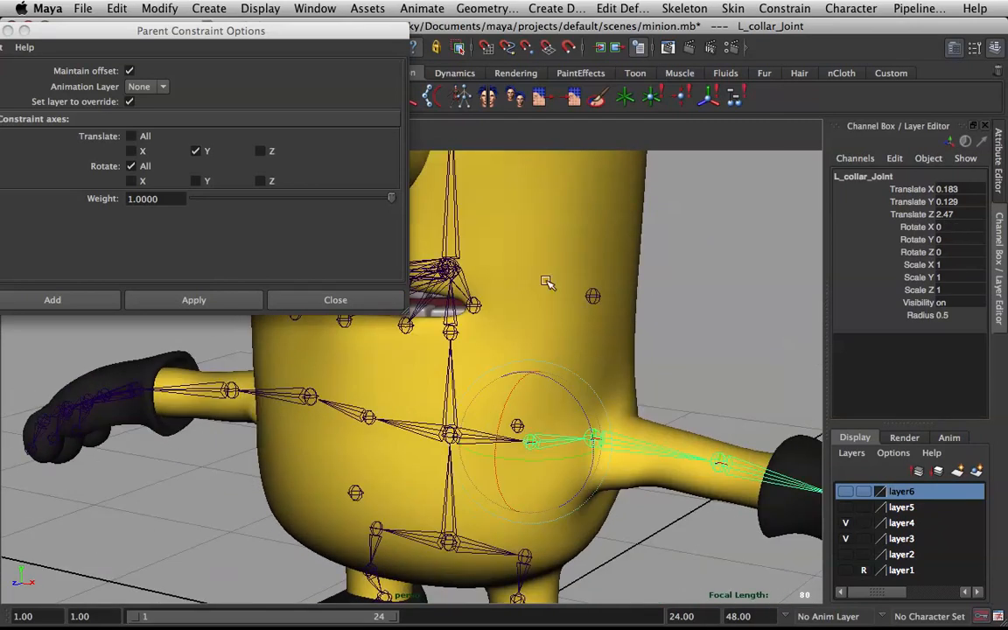
Parent-constrain L_cheekCorrective_Joint to L_collar_Joint on Translate Y and all Rotate axes with Maintain offset on
click(170, 301)
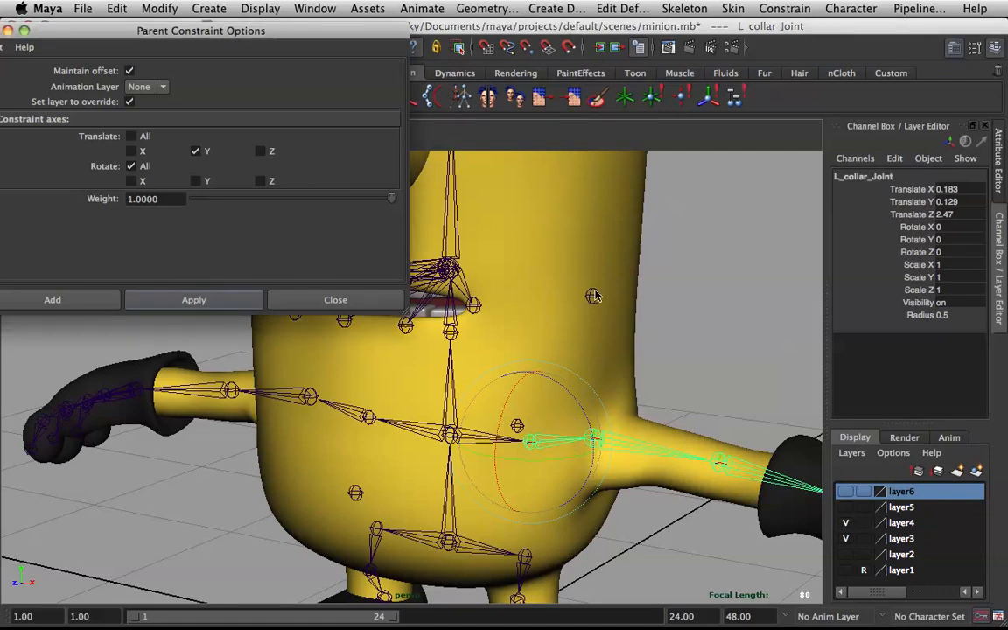
click(595, 296)
click(140, 300)
alt+drag(531, 321, 632, 344)
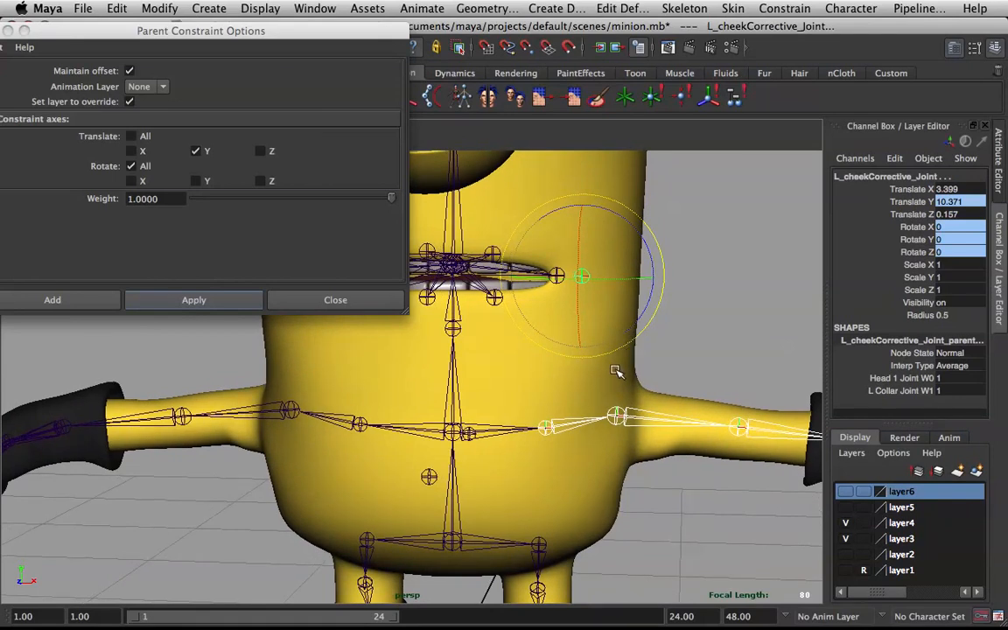
Test-rotate the left collar to check how the left cheek corrective joint follows, and undo the rotation
key(q)
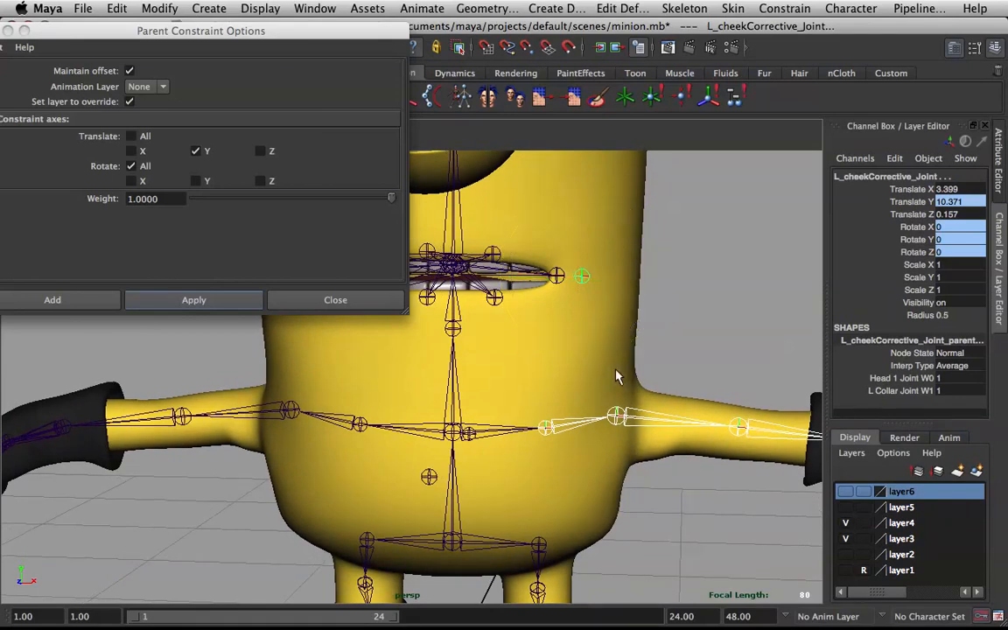
click(588, 423)
alt+drag(603, 405, 638, 428)
key(e)
key(z)
alt+drag(597, 366, 629, 394)
Set both the Head 1 Joint and L Collar Joint constraint weights on L_cheekCorrective_Joint to 0.5
key(q)
click(577, 306)
alt+drag(579, 310, 628, 316)
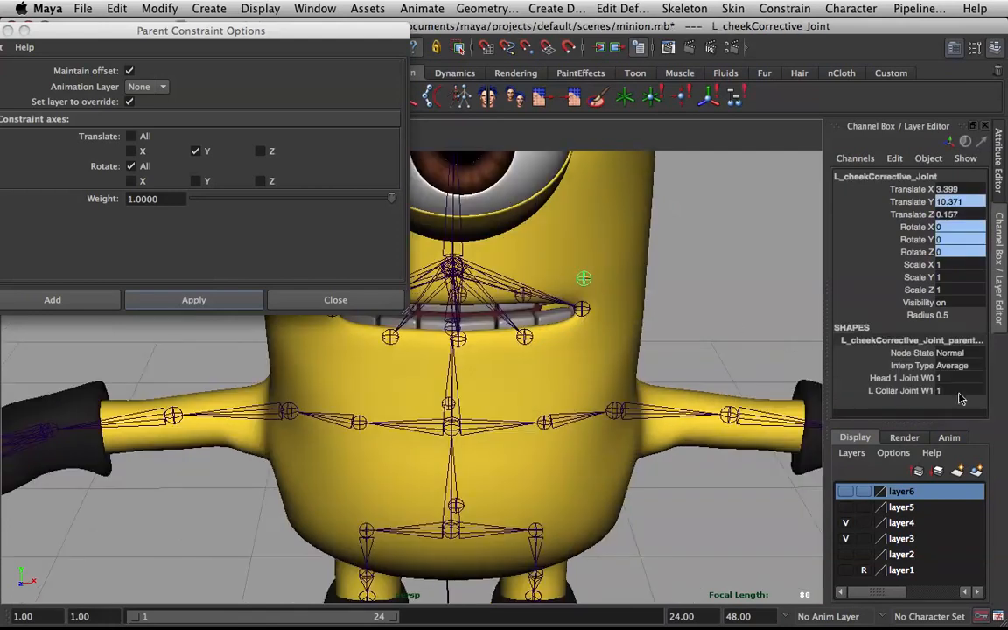
drag(945, 380, 954, 393)
text(0.5)
key(Return)
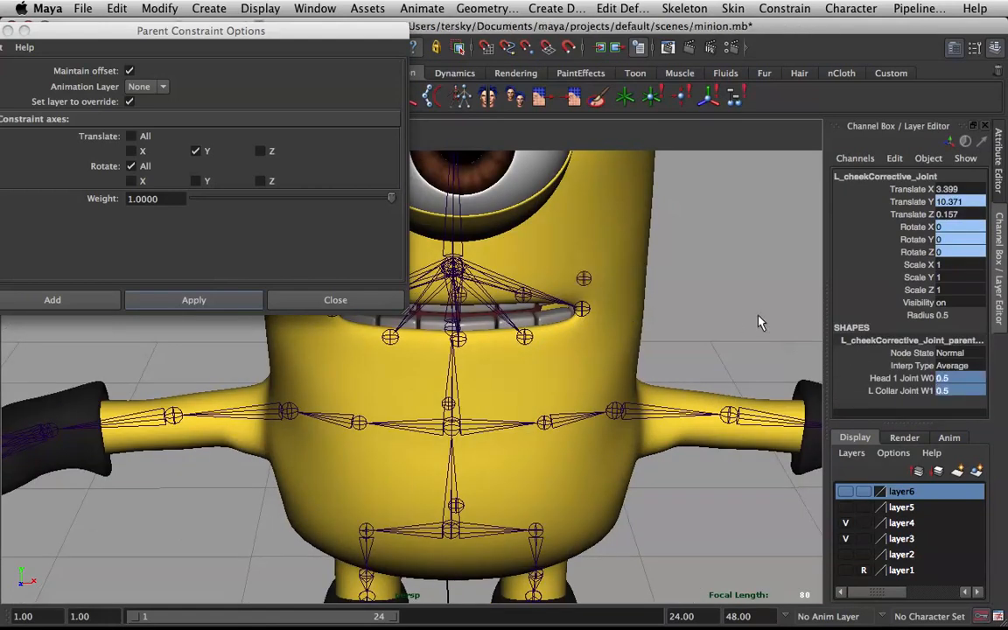
Undo the weight changes and the Y-only collar constraint on L_cheekCorrective_Joint
click(766, 319)
alt+right_drag(766, 318, 610, 309)
alt+middle_drag(610, 309, 697, 322)
alt+drag(697, 322, 680, 301)
alt+middle_drag(680, 301, 606, 300)
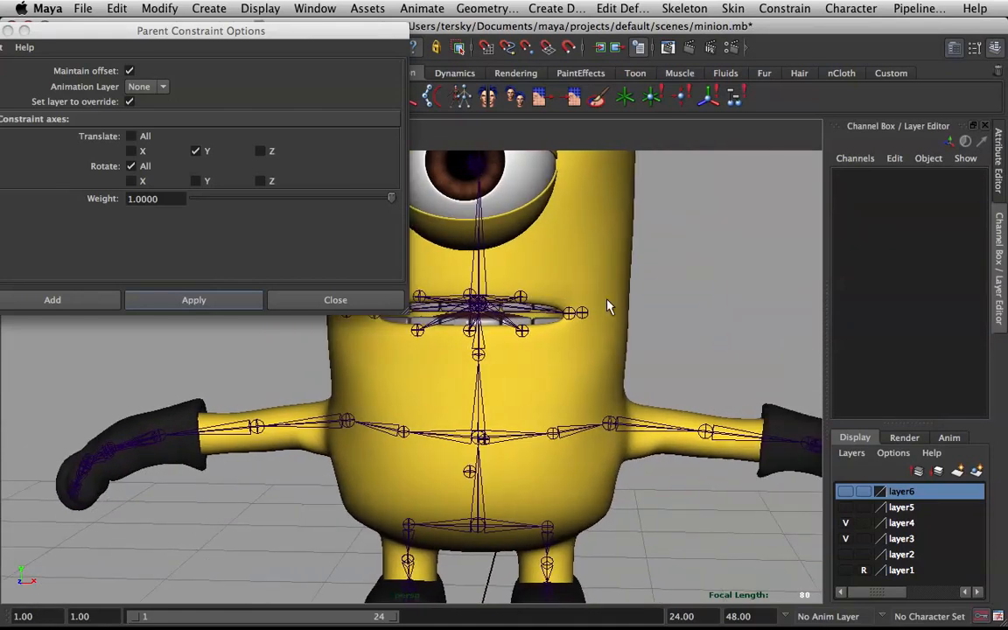
key(z)
key(z)
key(z)
key(z)
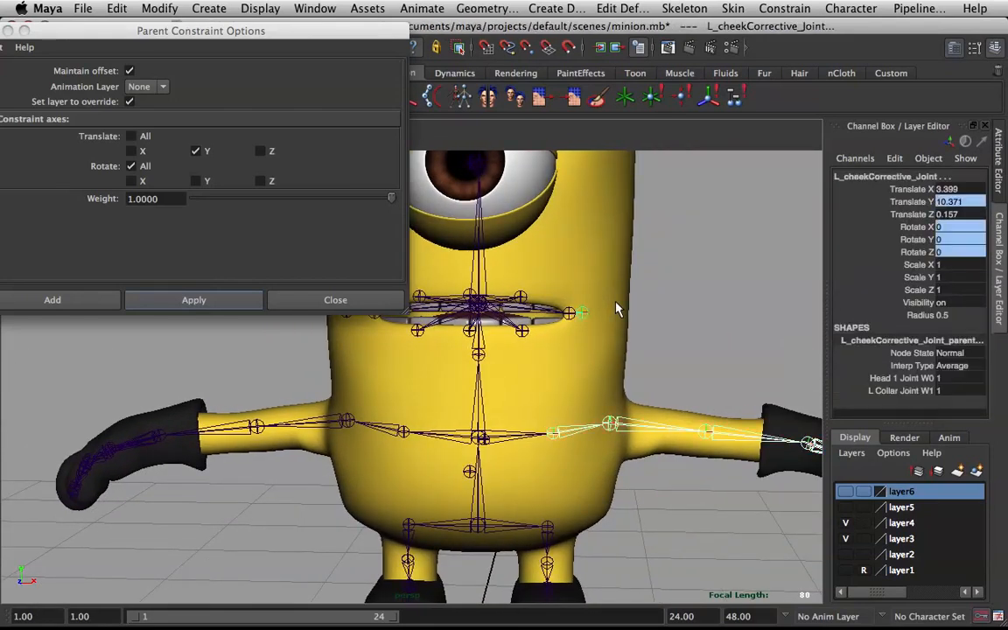
key(z)
alt+drag(616, 308, 649, 317)
click(649, 317)
key(z)
key(z)
shift+click(608, 331)
shift+click(608, 331)
shift+click(608, 331)
shift+click(609, 332)
key(z)
key(z)
key(z)
key(z)
key(z)
key(z)
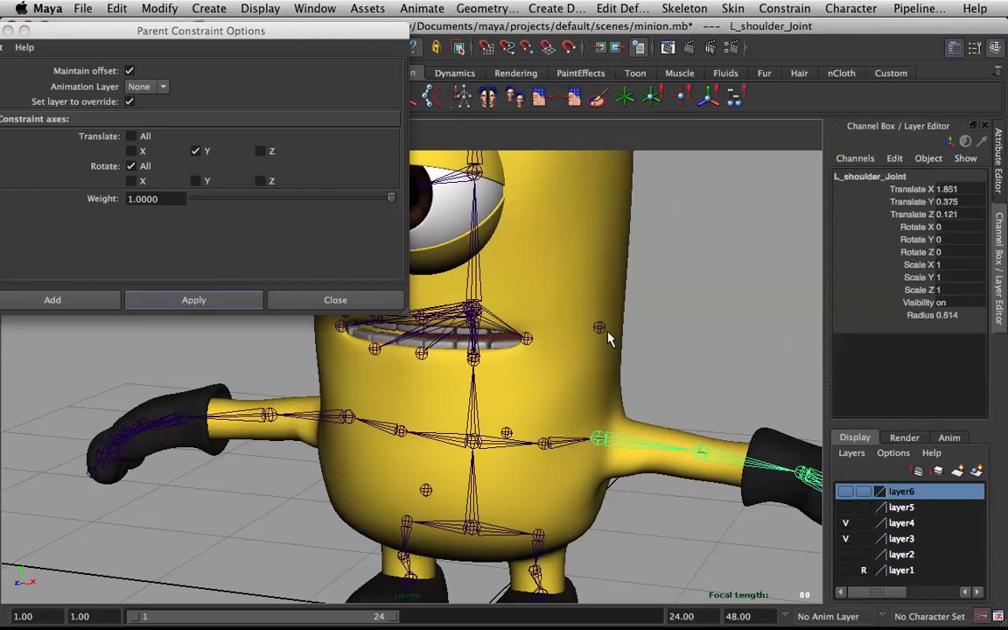
Expand L_cheekCorrective_Joint in the Outliner and delete its parent constraint node
click(601, 329)
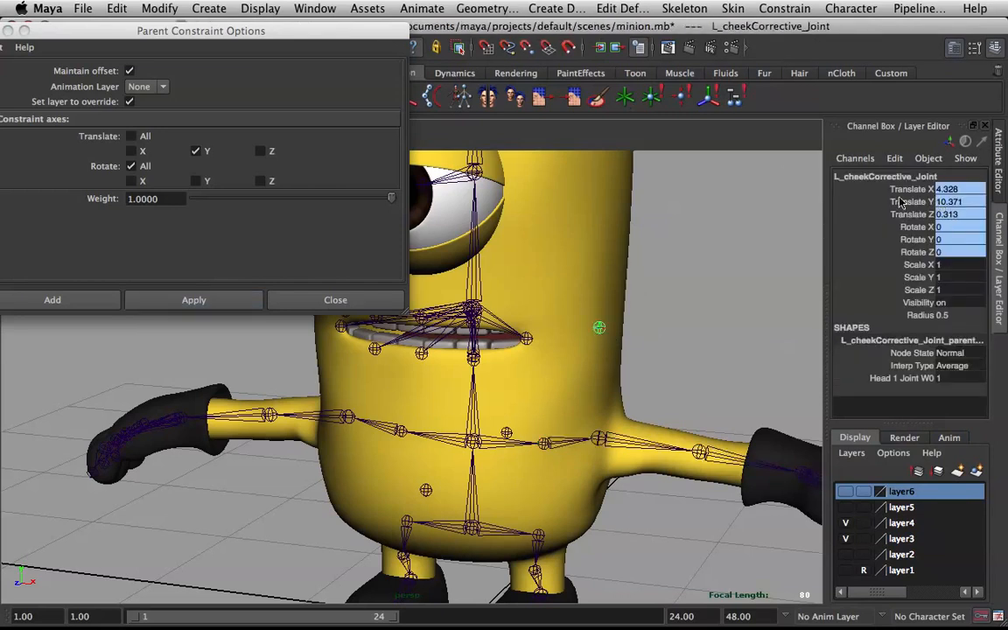
mouse_move(531, 629)
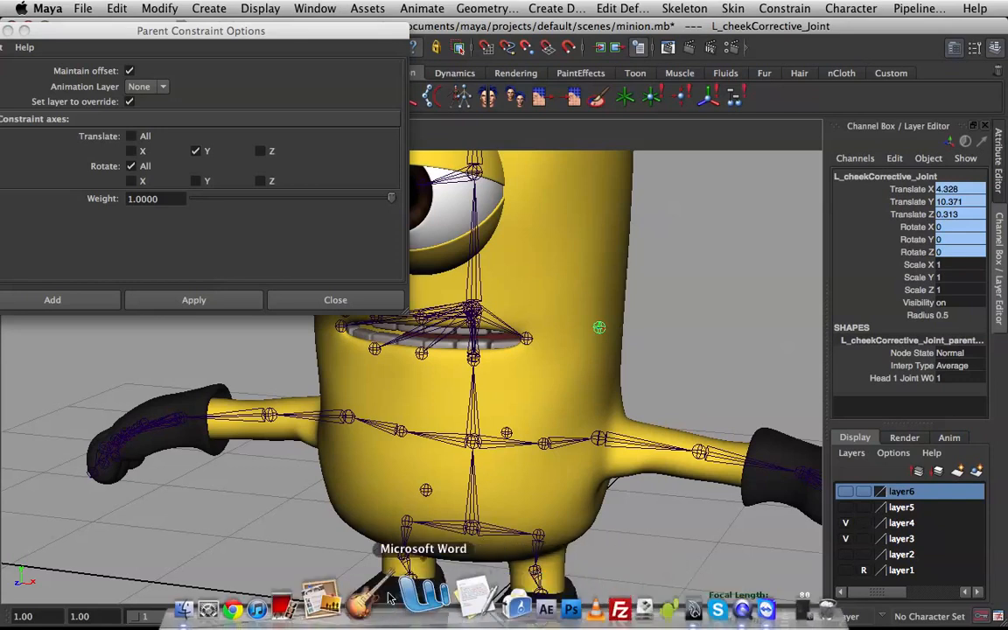
click(698, 608)
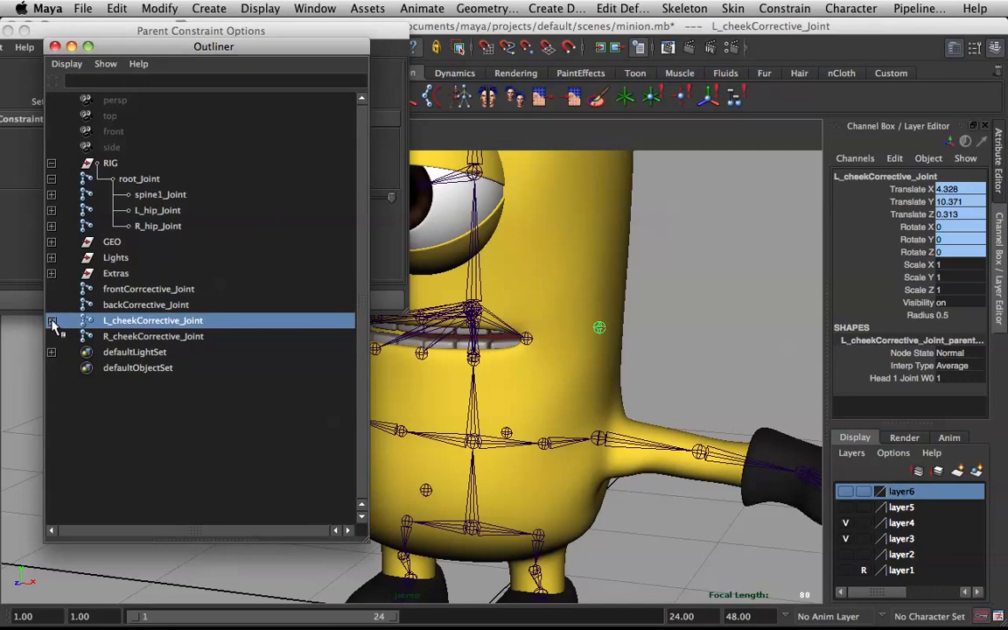
click(53, 321)
click(122, 337)
key(Delete)
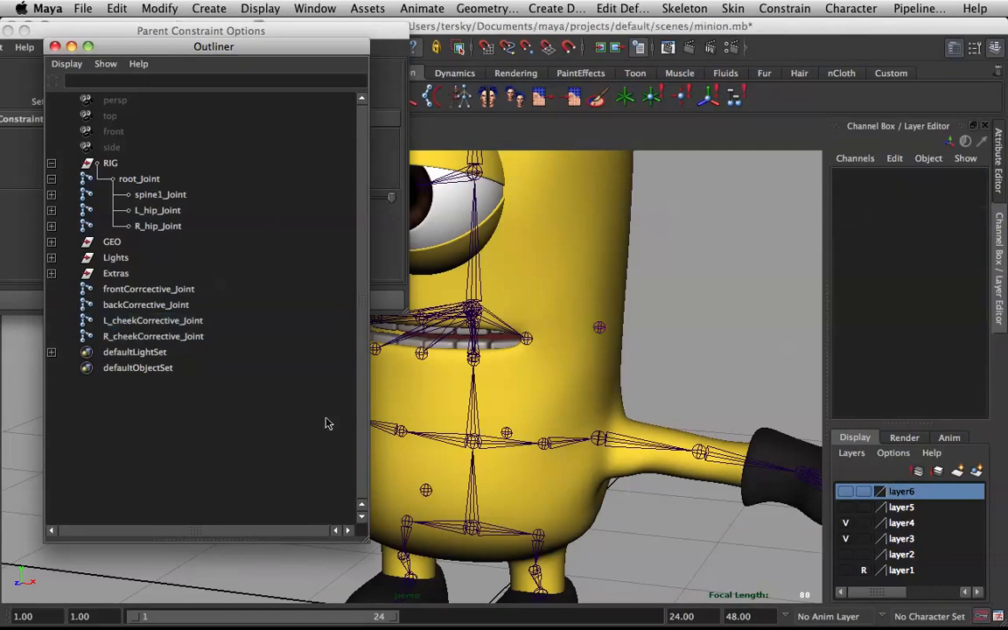
Parent-constrain the freed L_cheekCorrective_Joint to L_collar_Joint using Translate Y only and all Rotate axes
click(599, 439)
click(554, 445)
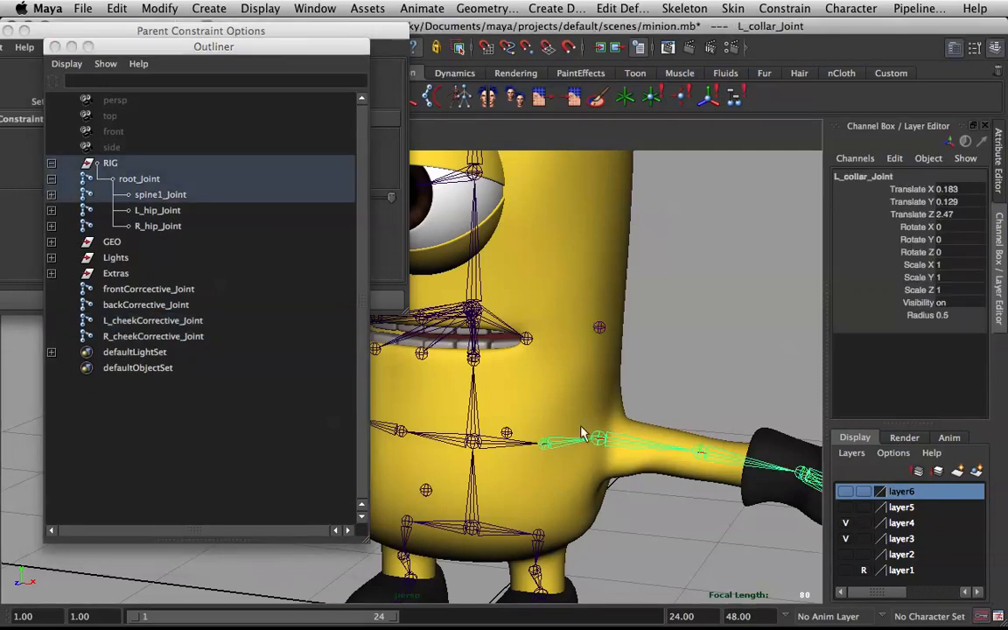
click(599, 331)
drag(300, 55, 372, 222)
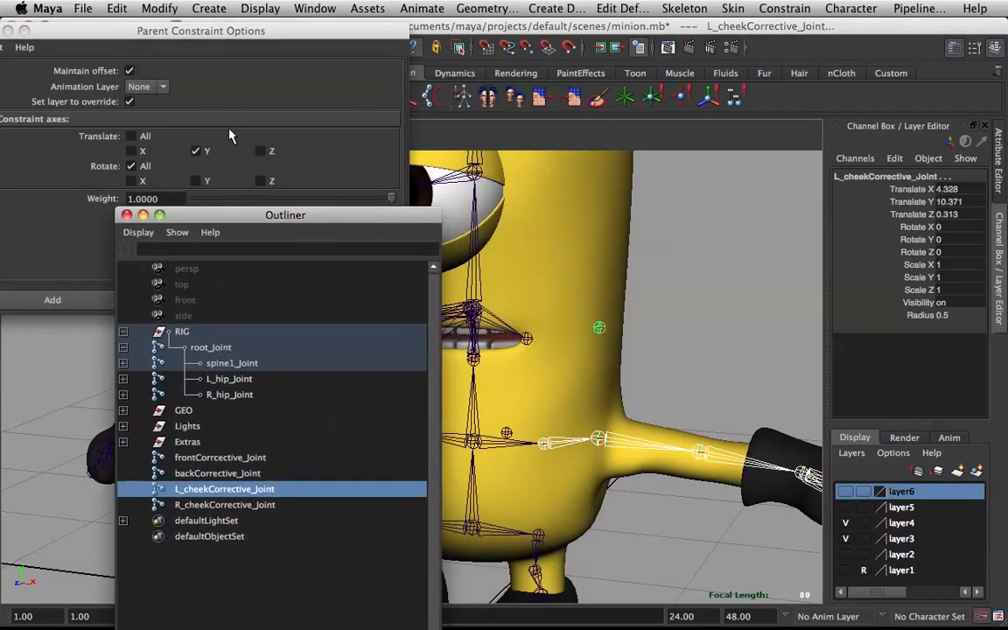
click(208, 152)
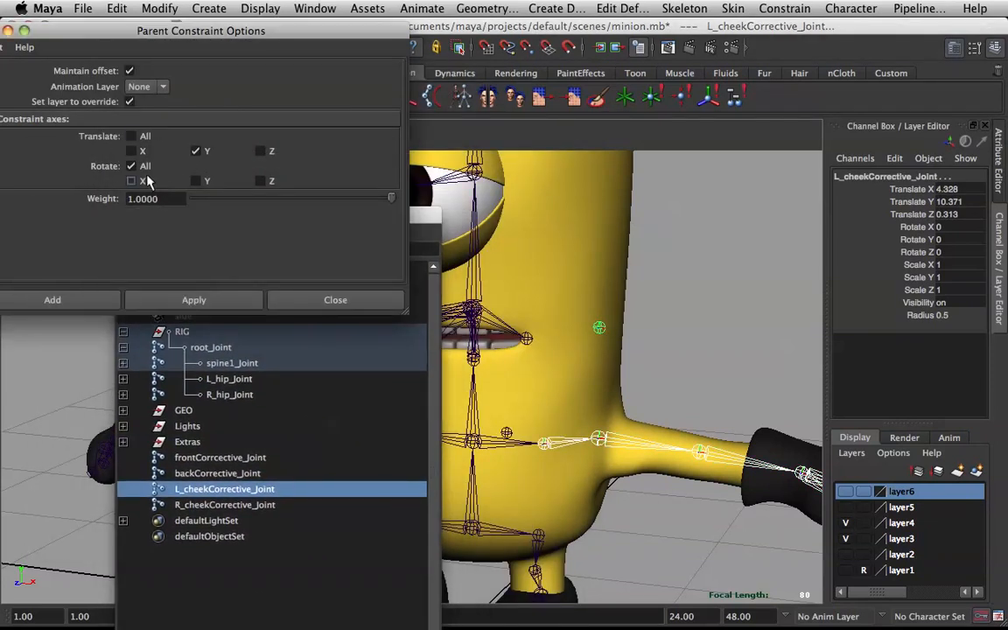
click(194, 299)
Test-rotate L_collar_Joint upward to check the left cheek joint's response to the Y-only constraint, and undo the rotation
click(568, 444)
drag(569, 444, 603, 310)
key(super+z)
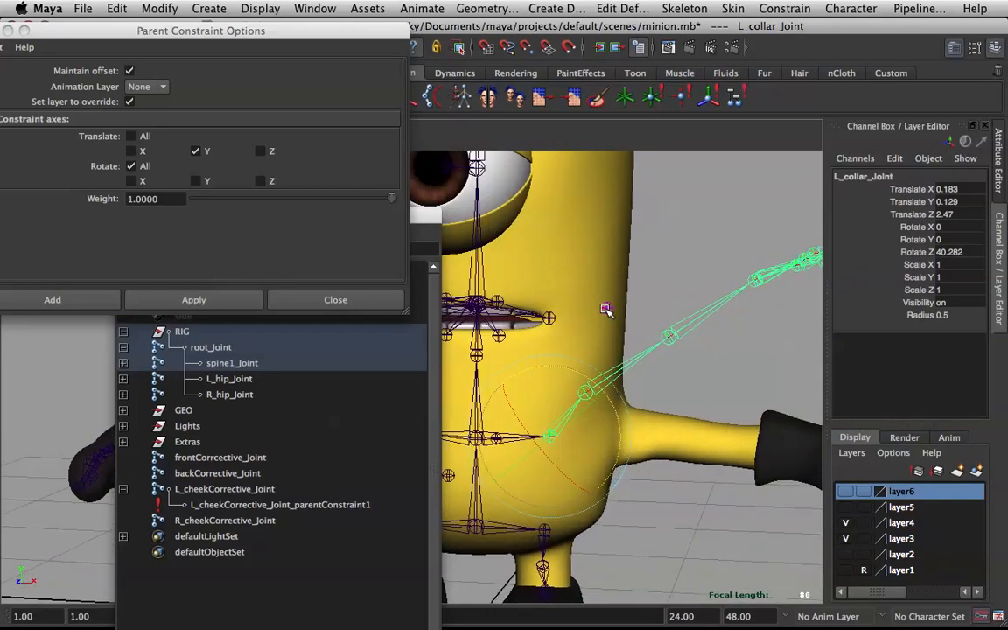
drag(602, 388, 607, 320)
alt+drag(696, 299, 592, 332)
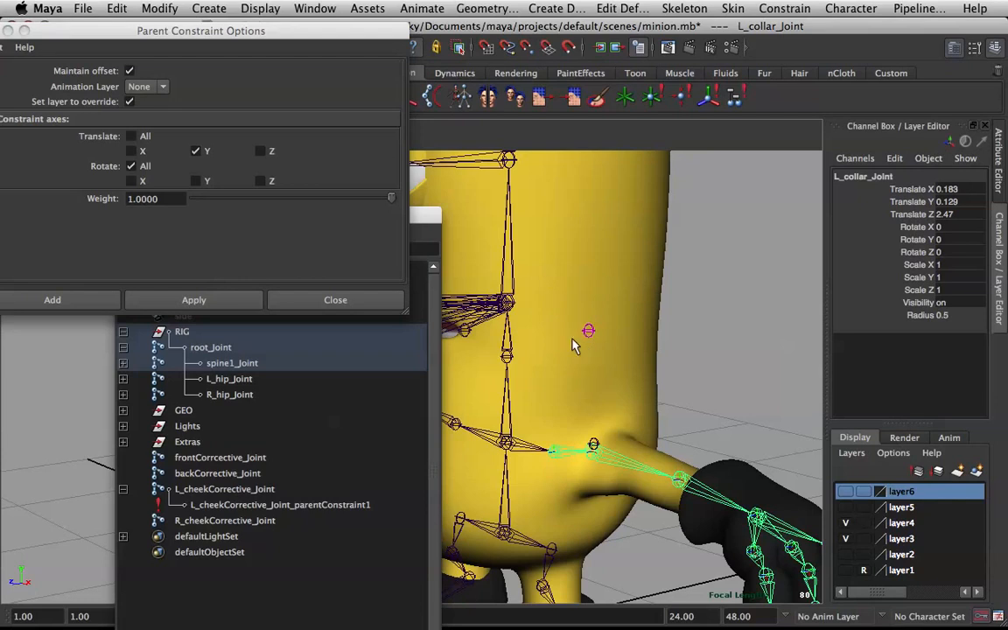
Parent-constrain L_cheekCorrective_Joint to head1_Joint with all Translate and Rotate axes enabled
click(507, 304)
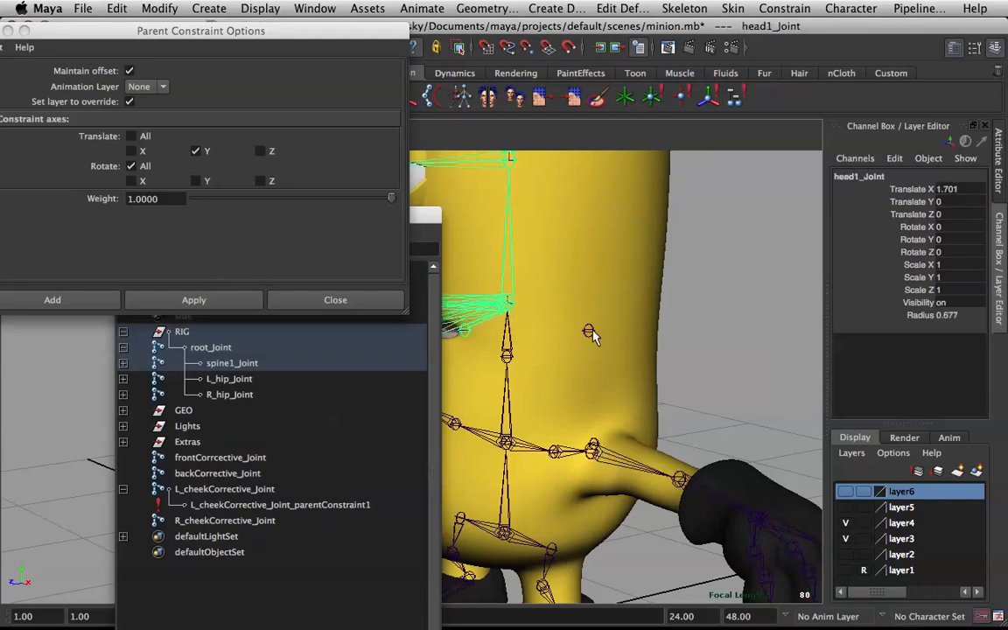
click(589, 331)
click(136, 139)
click(139, 140)
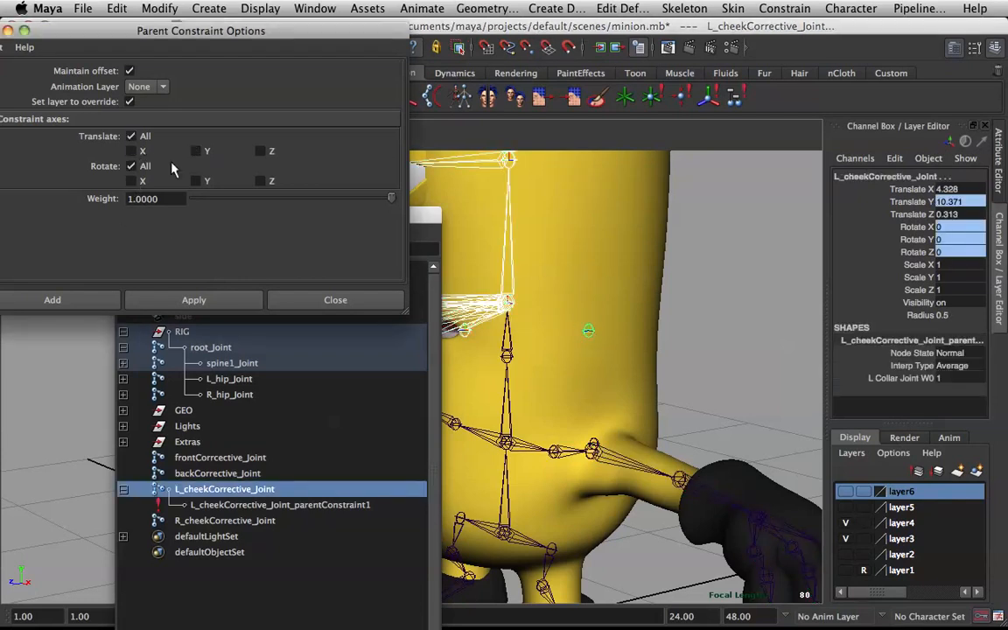
click(196, 297)
Test-rotate L_shoulder_Joint and head1_Joint to check the left cheek joint's response, undoing the rotations
alt+drag(567, 286, 661, 326)
click(657, 428)
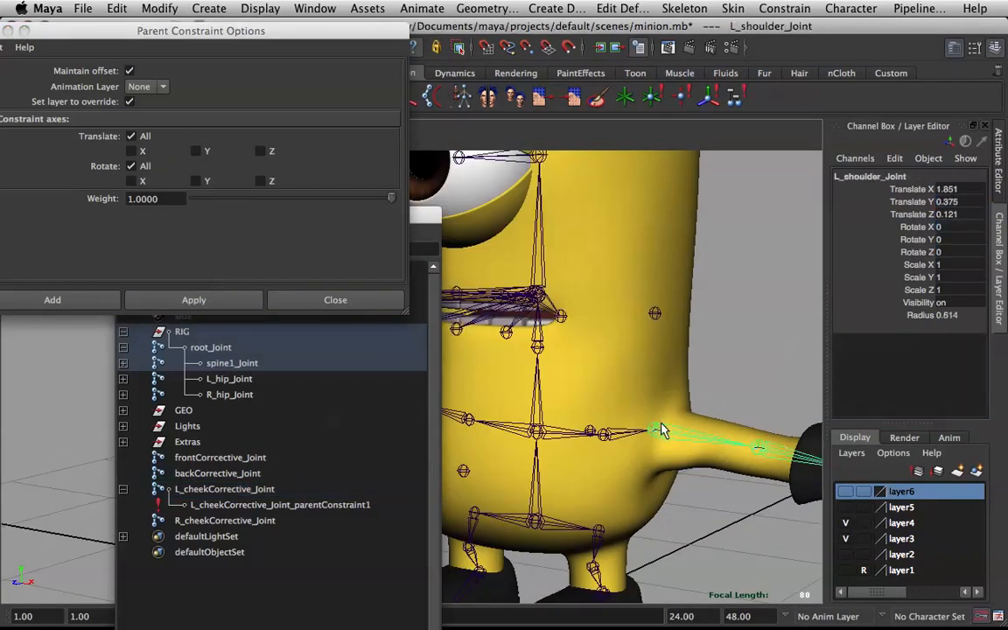
drag(655, 412, 640, 369)
key(z)
click(537, 294)
alt+drag(568, 278, 545, 287)
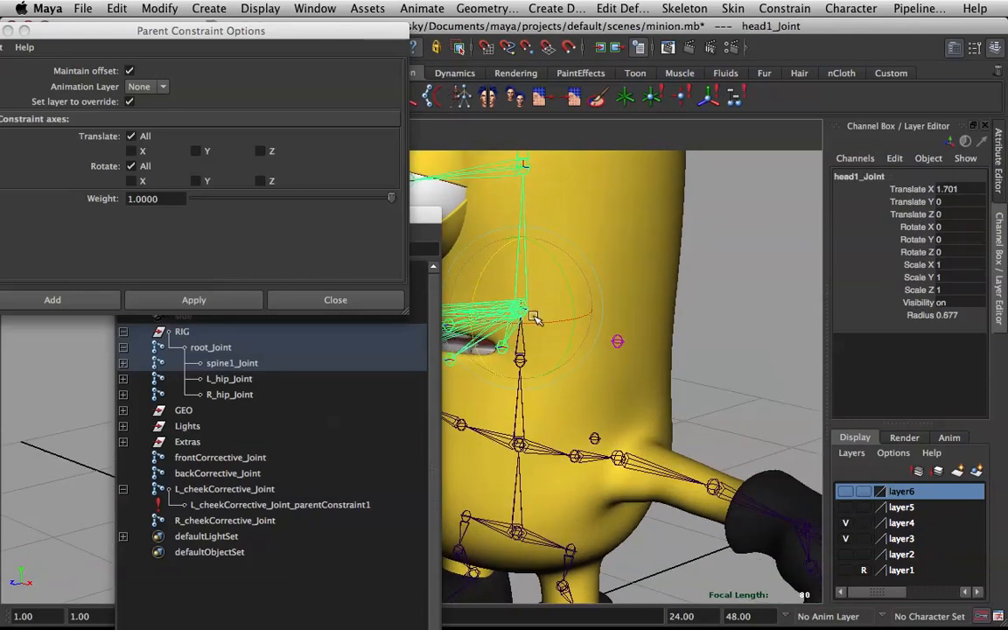
drag(531, 324, 467, 339)
mouse_move(527, 338)
mouse_down()
mouse_move(576, 324)
mouse_move(526, 326)
mouse_up()
key(z)
key(q)
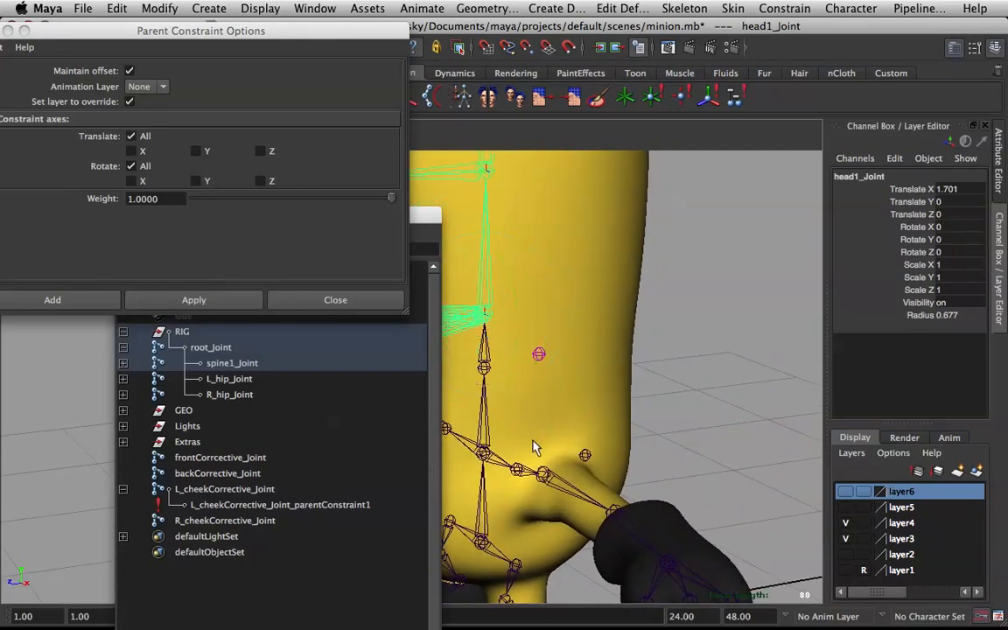
Set the L Collar Joint and Head 1 Joint constraint weights on L_cheekCorrective_Joint to 0.5 each
click(540, 353)
alt+drag(574, 302, 640, 308)
click(985, 378)
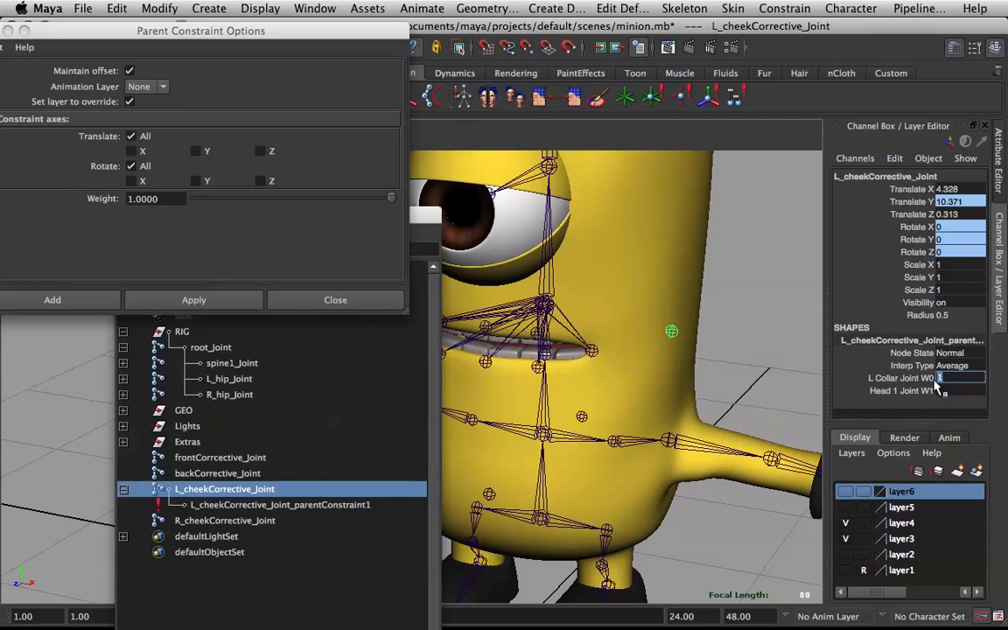
key(Tab)
click(950, 380)
shift+click(961, 393)
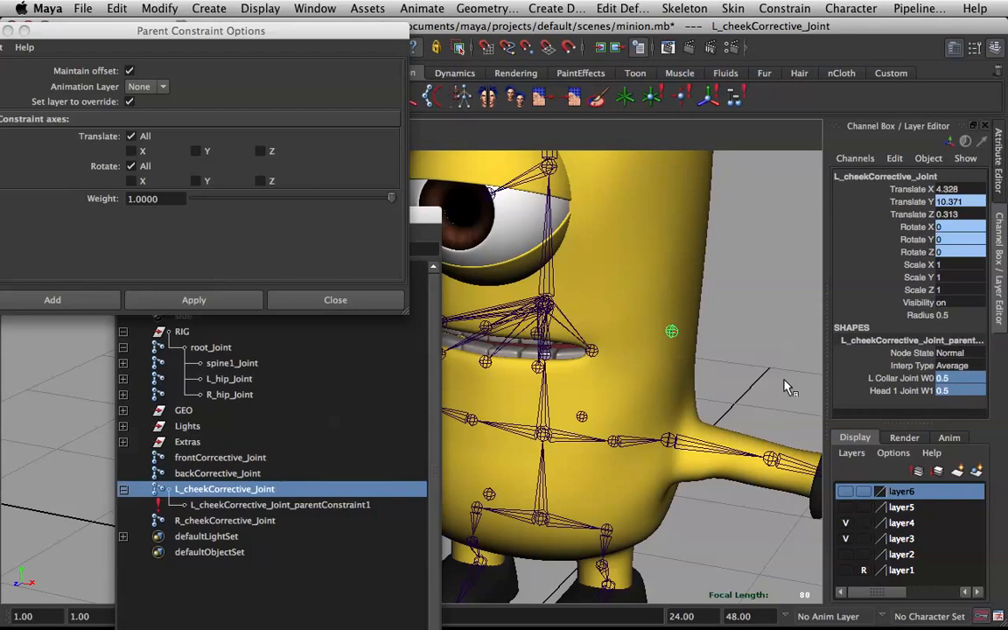
Test-rotate head1_Joint to check the left cheek joint with the balanced weights, and undo the rotation
click(547, 302)
alt+drag(603, 310, 386, 362)
key(e)
key(z)
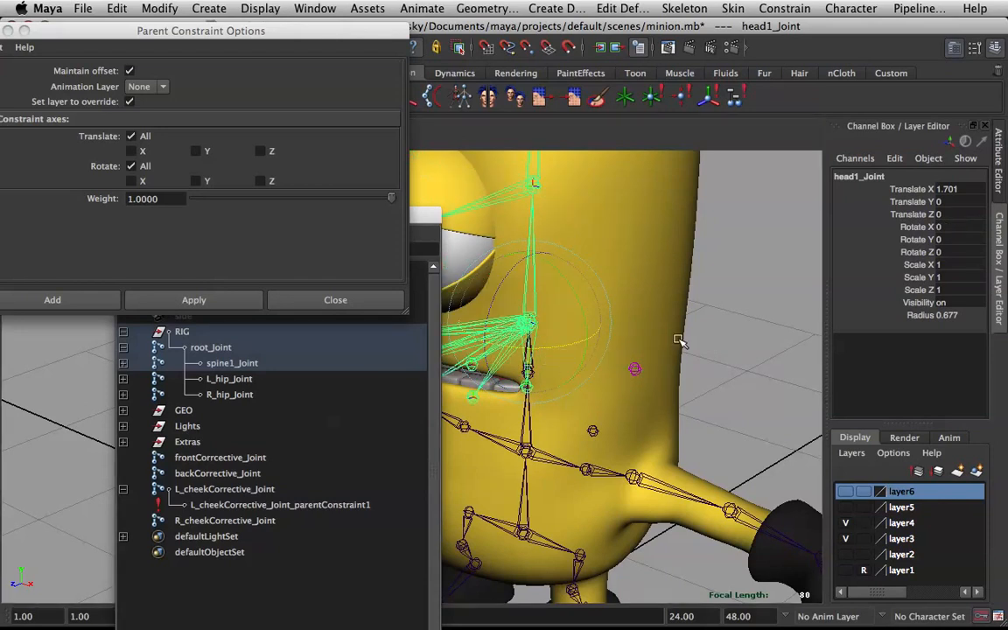
Reapply the parent constraint from head1_Joint to L_cheekCorrective_Joint with Translate X and Z plus all Rotate axes
click(634, 368)
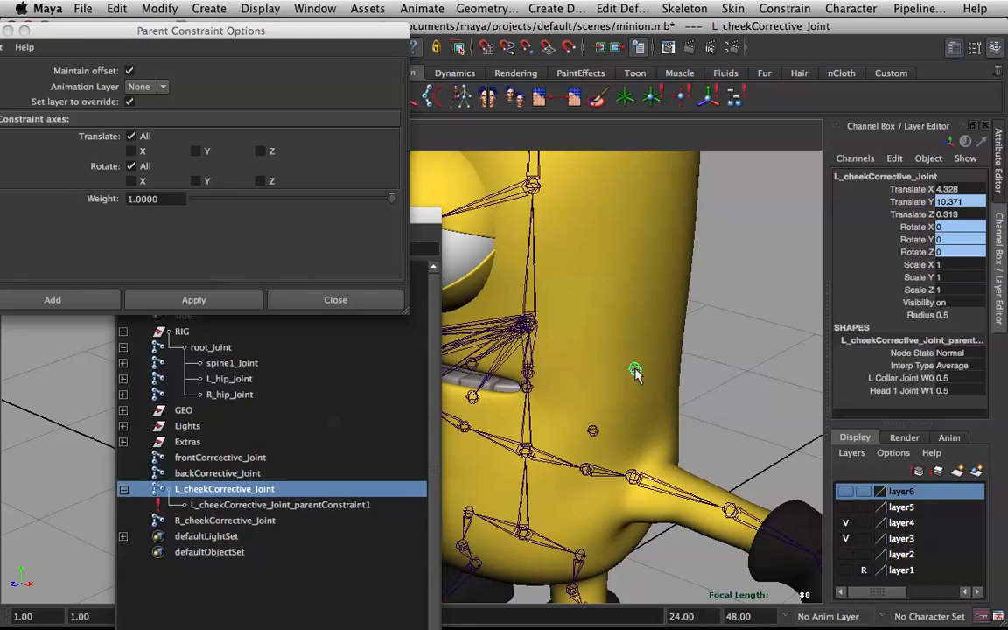
click(526, 325)
shift+click(634, 372)
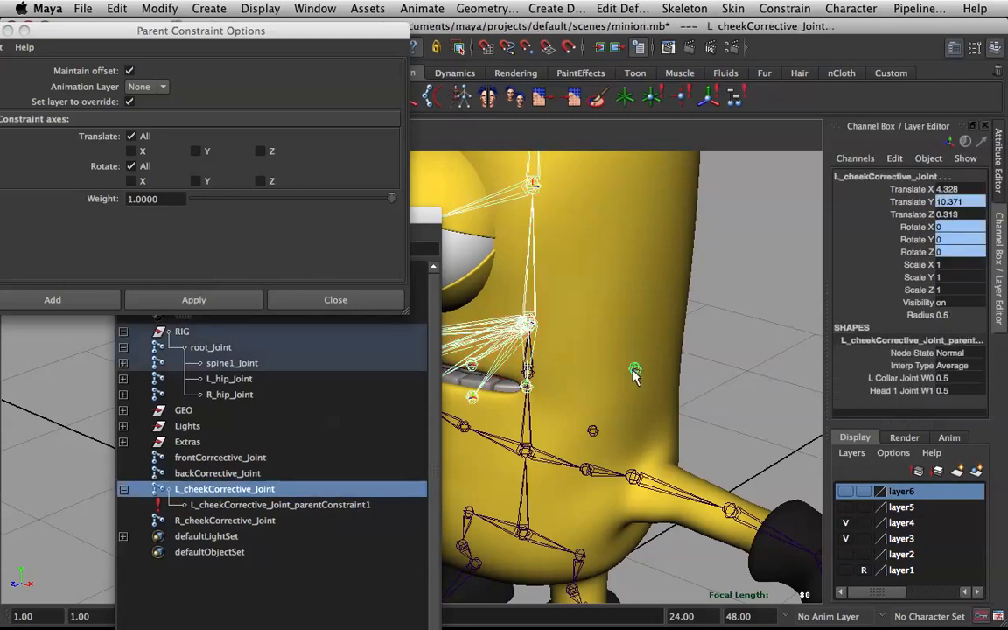
click(132, 152)
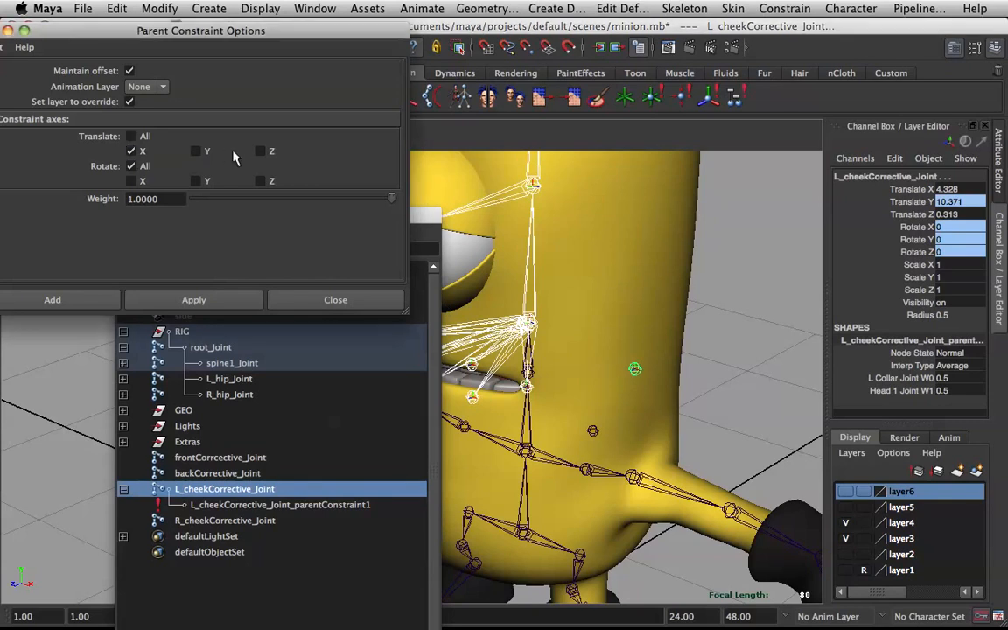
click(260, 151)
click(207, 299)
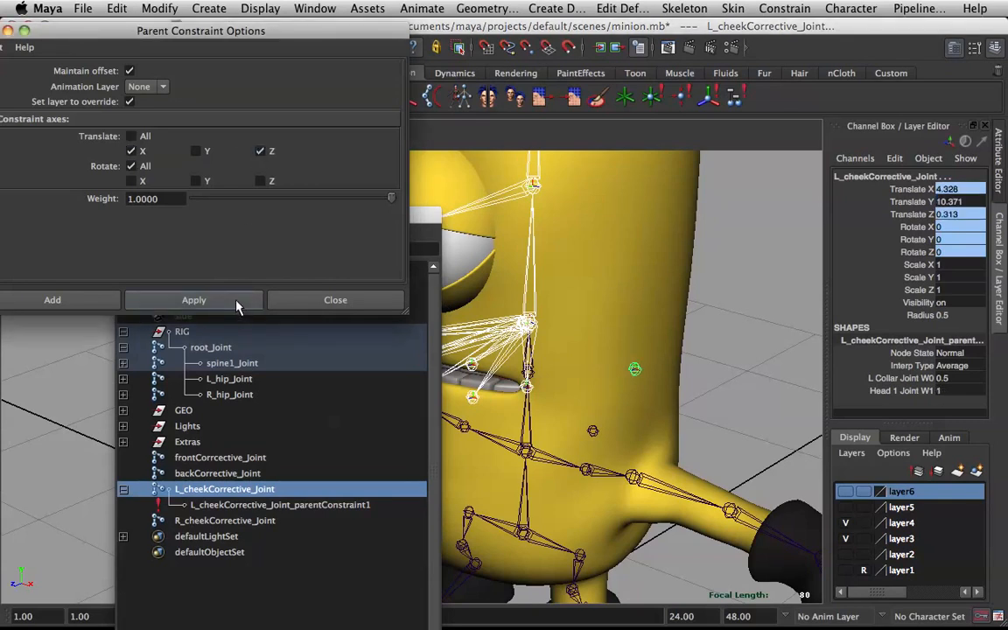
Re-enable all Translate axes and apply the parent constraint from head1_Joint to L_cheekCorrective_Joint again
click(131, 136)
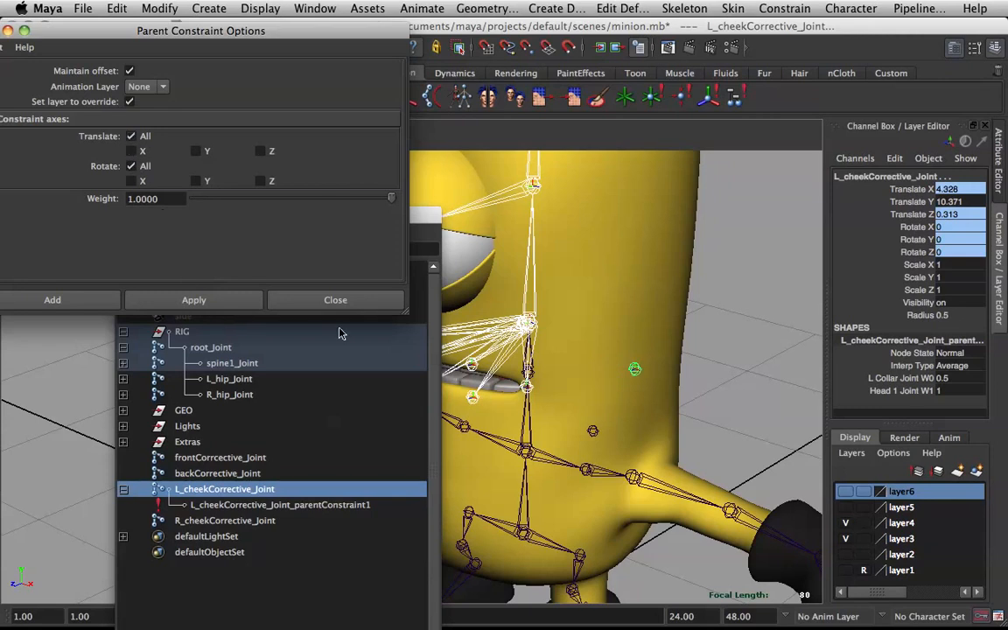
click(248, 302)
click(648, 372)
click(648, 372)
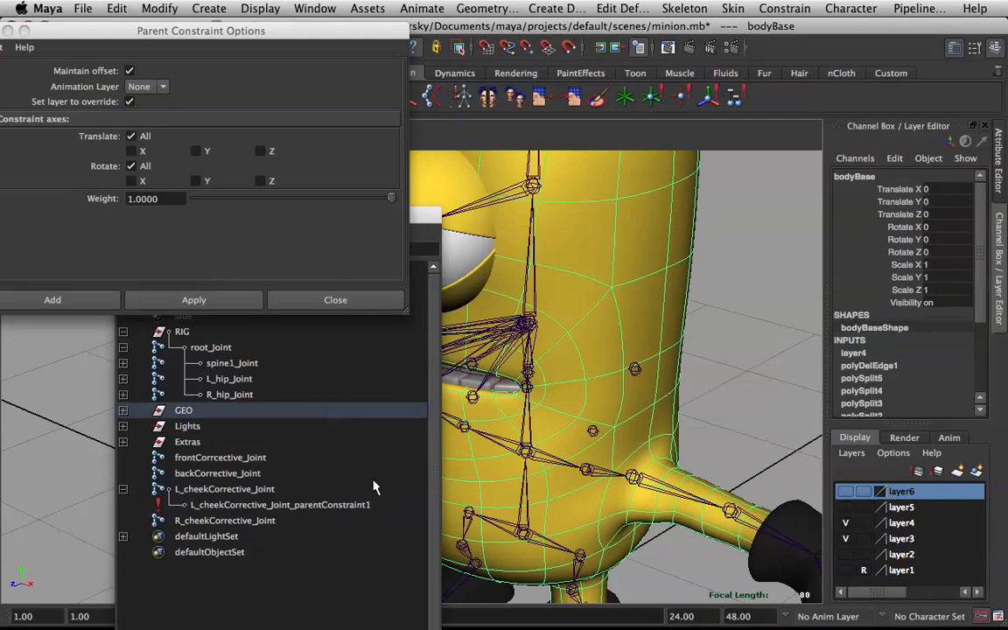
Delete L_cheekCorrective_Joint_parentConstraint1 from the Outliner
click(316, 450)
click(359, 506)
key(Delete)
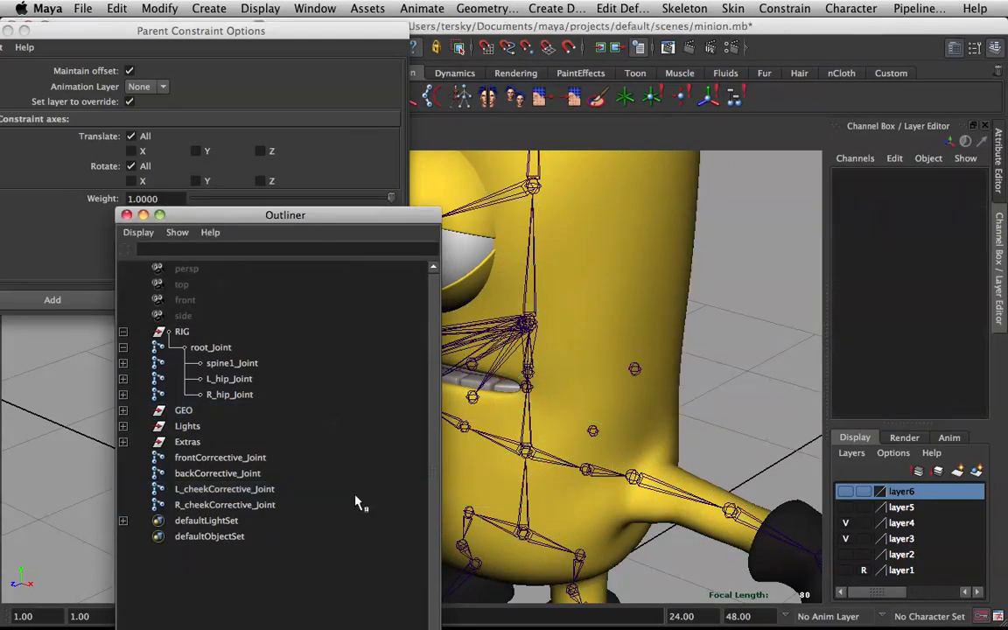
Test-rotate L_collar_Joint to check how the shoulder deforms, and undo the rotation
alt+drag(632, 402, 590, 367)
click(562, 468)
key(e)
key(z)
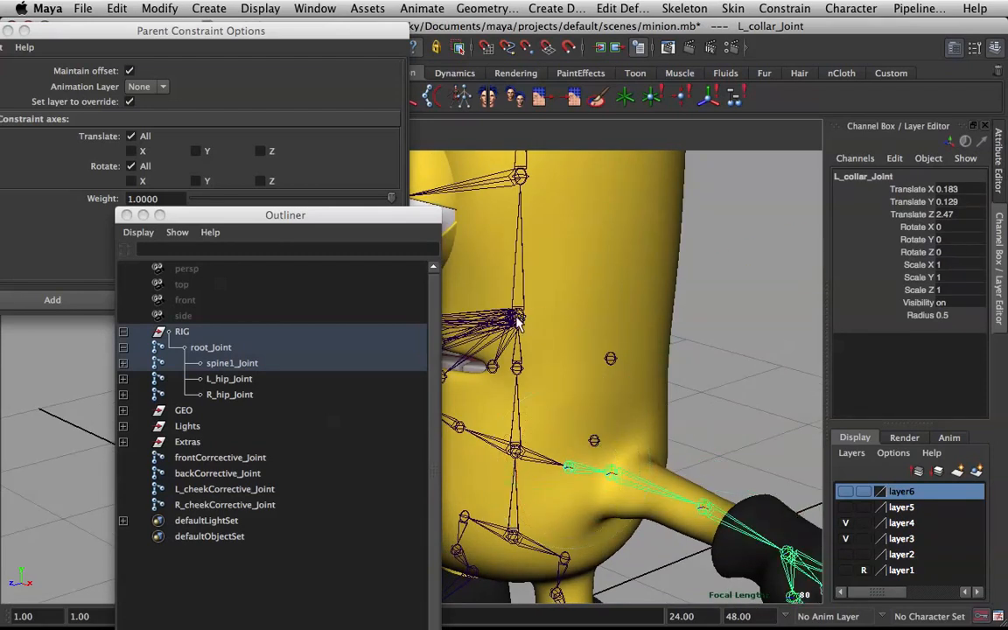
Parent-constrain L_cheekCorrective_Joint to head1_Joint with Maintain offset on and all Translate and Rotate axes enabled
click(494, 289)
click(602, 357)
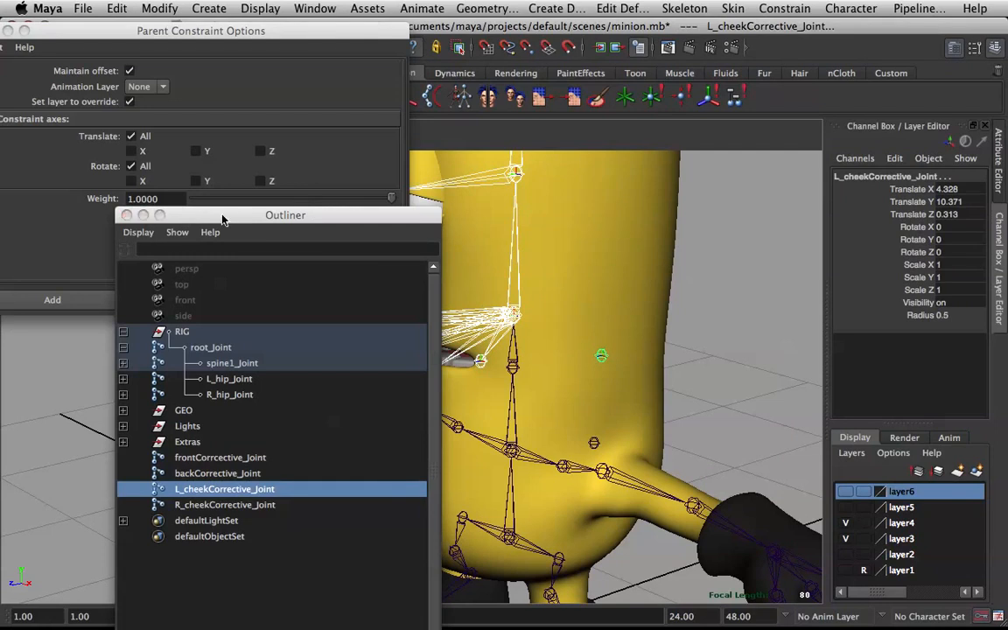
drag(149, 216, 300, 227)
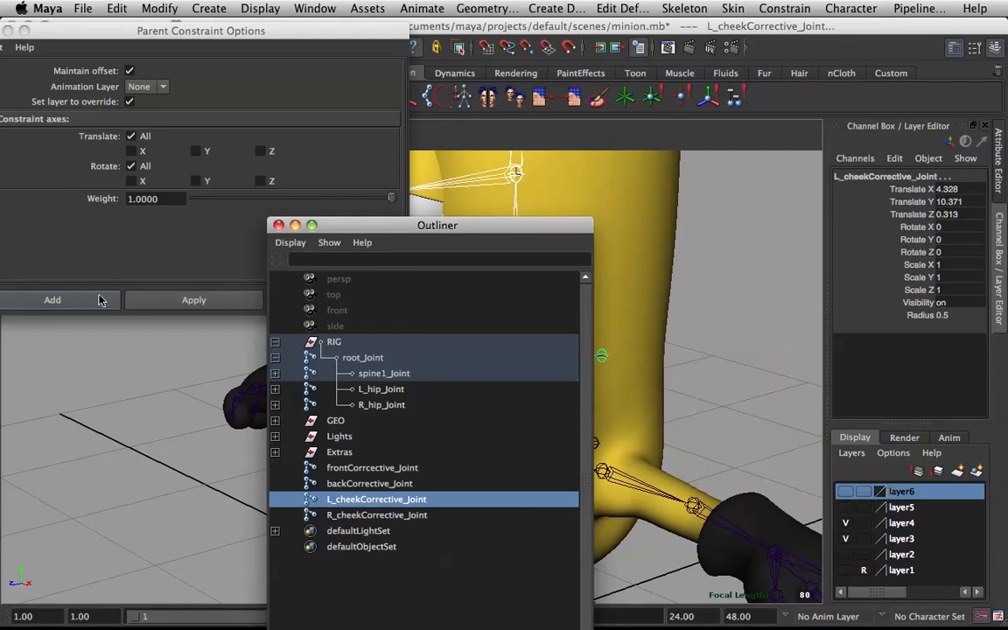
click(210, 300)
drag(418, 225, 156, 226)
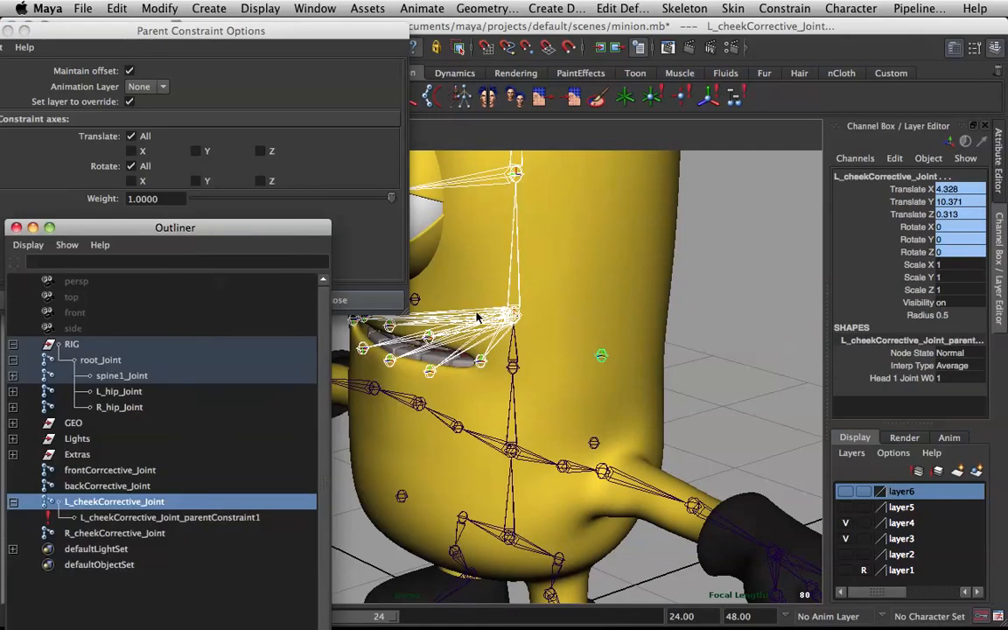
Test-rotate head1_Joint to check how the left cheek joint follows the head, and undo the rotations
click(513, 316)
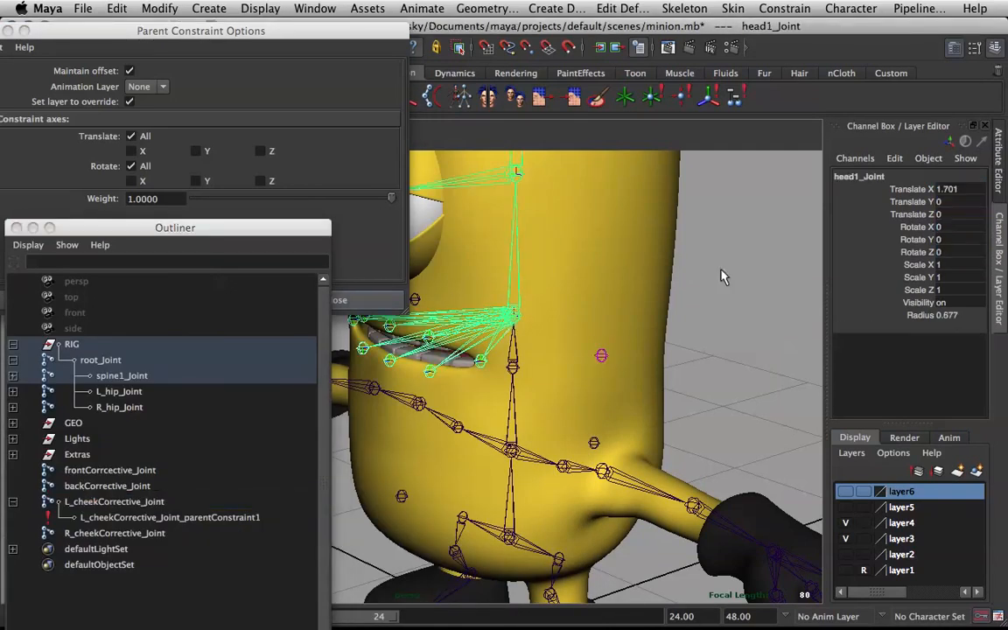
alt+drag(631, 233, 670, 269)
alt+drag(561, 295, 460, 264)
key(e)
key(ctrl+z)
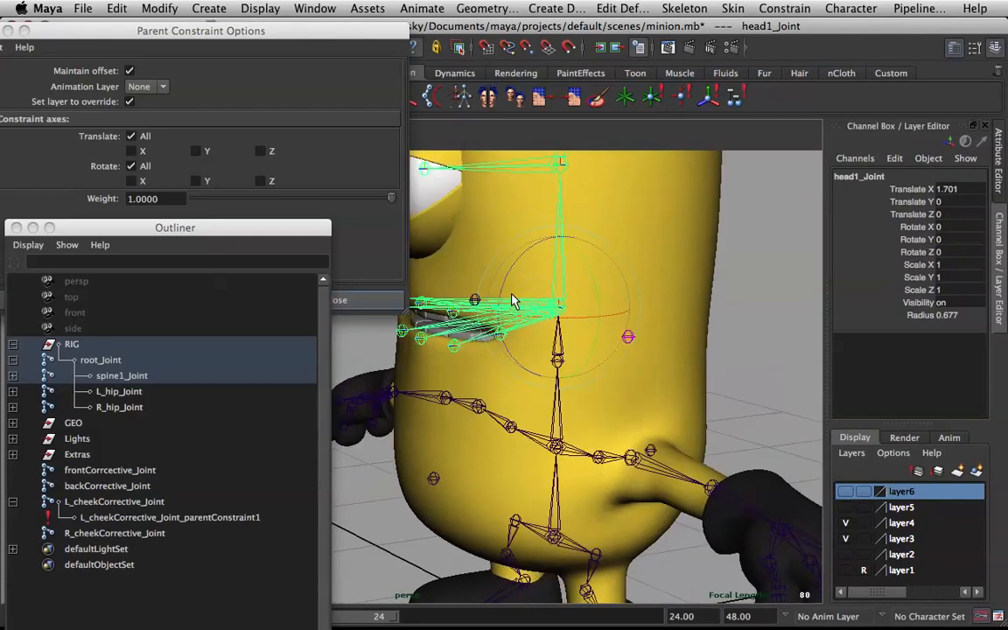
click(630, 337)
alt+drag(584, 314, 511, 337)
click(553, 317)
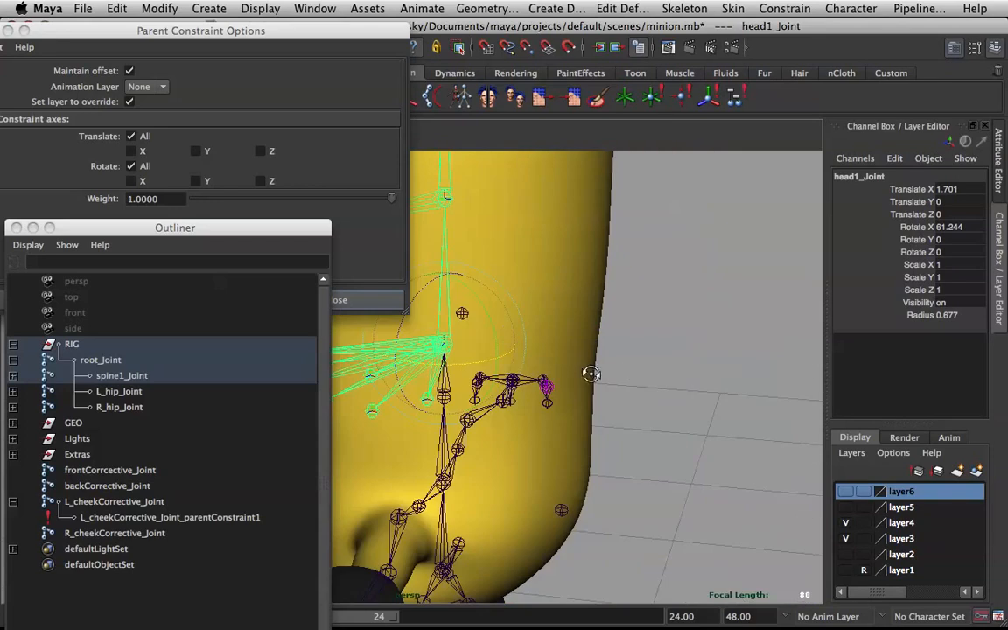
alt+drag(462, 388, 538, 396)
key(ctrl+z)
Parent-constrain R_cheekCorrective_Joint to head1_Joint with the same offset and axis options
alt+drag(538, 354, 411, 273)
click(475, 297)
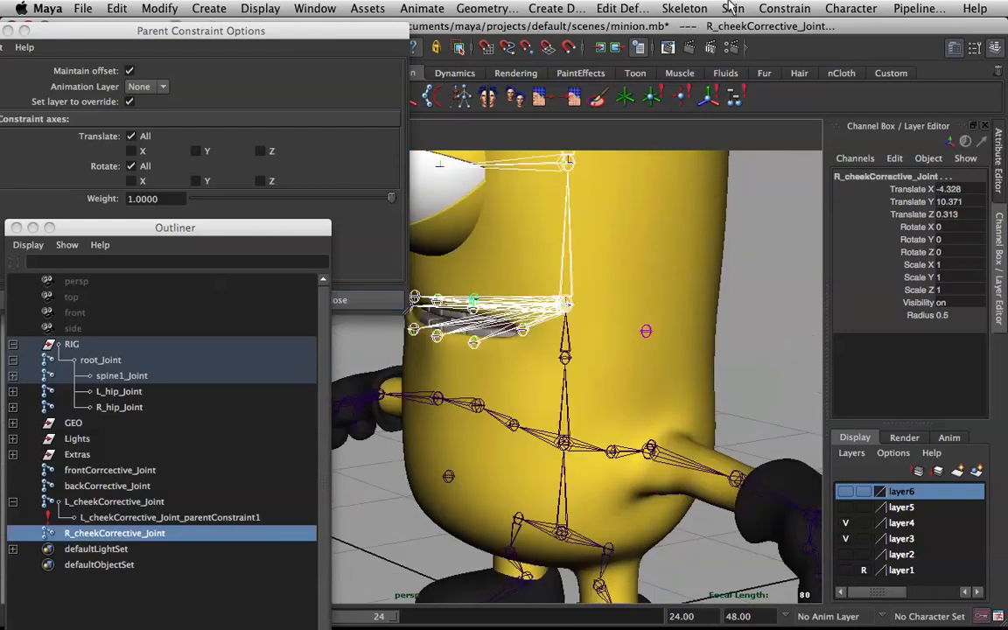
click(328, 215)
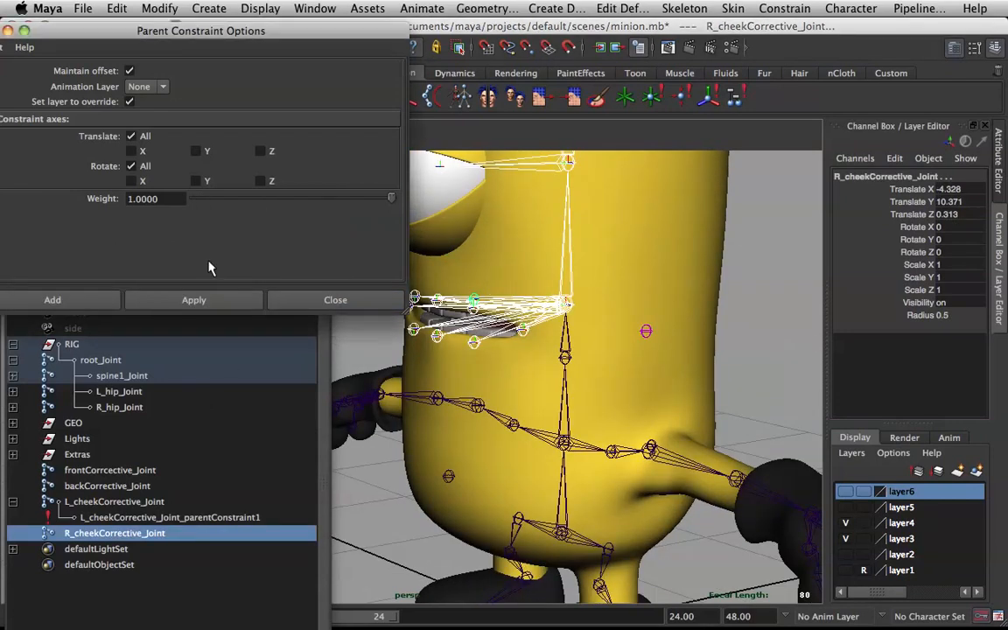
click(145, 303)
Test-rotate head1_Joint to check both constrained cheek joints, and undo the rotation
alt+drag(577, 337, 594, 236)
click(586, 324)
key(z)
key(q)
alt+middle_drag(608, 234, 607, 283)
alt+drag(584, 418, 585, 411)
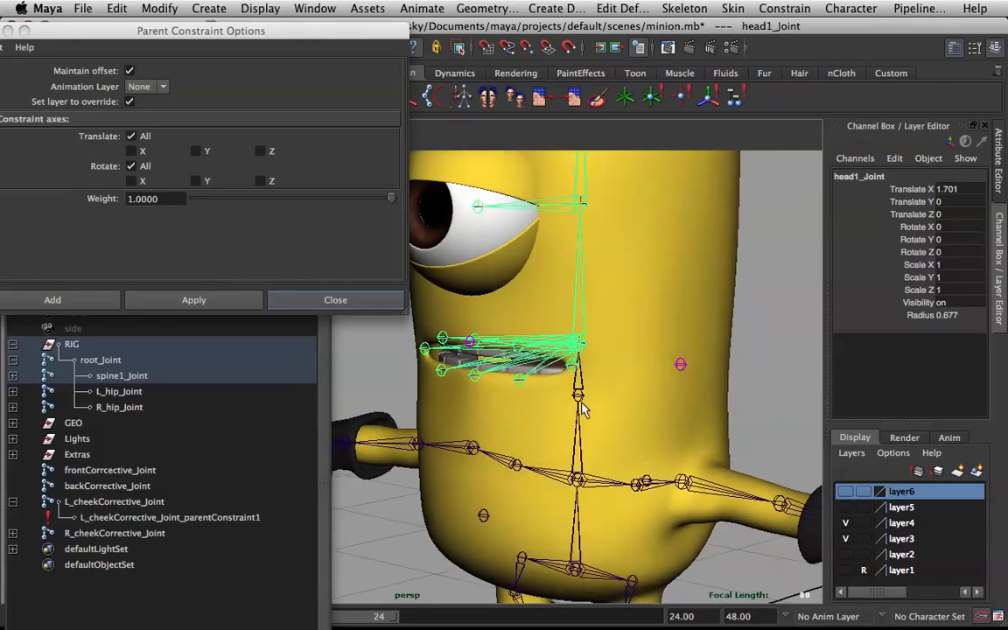
Test-rotate spine2_Joint to check its effect on the head and cheeks, and undo the rotation
click(578, 396)
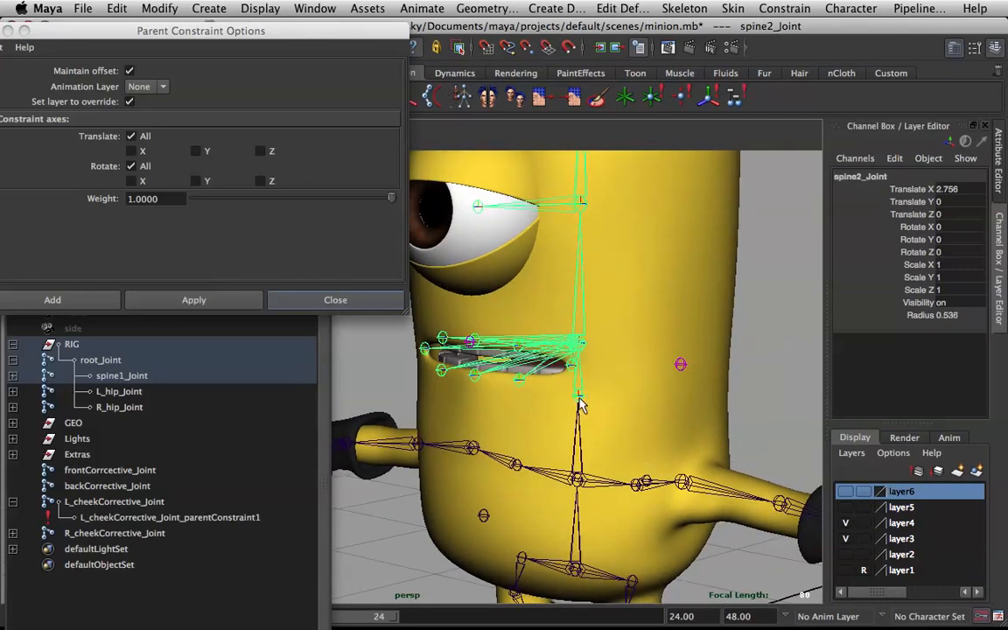
alt+drag(598, 387, 529, 345)
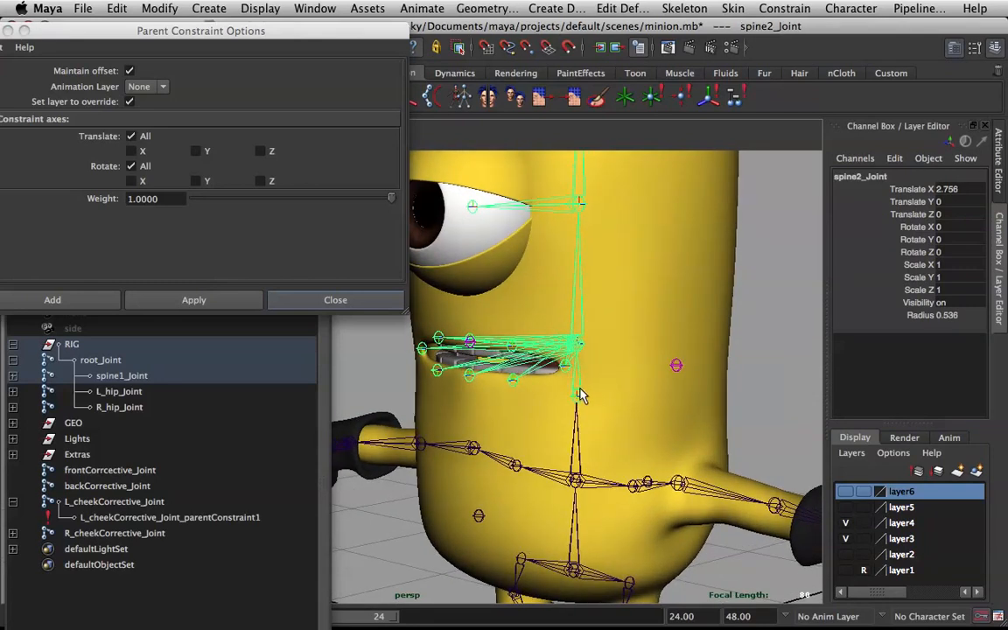
key(e)
drag(563, 380, 611, 378)
key(z)
key(q)
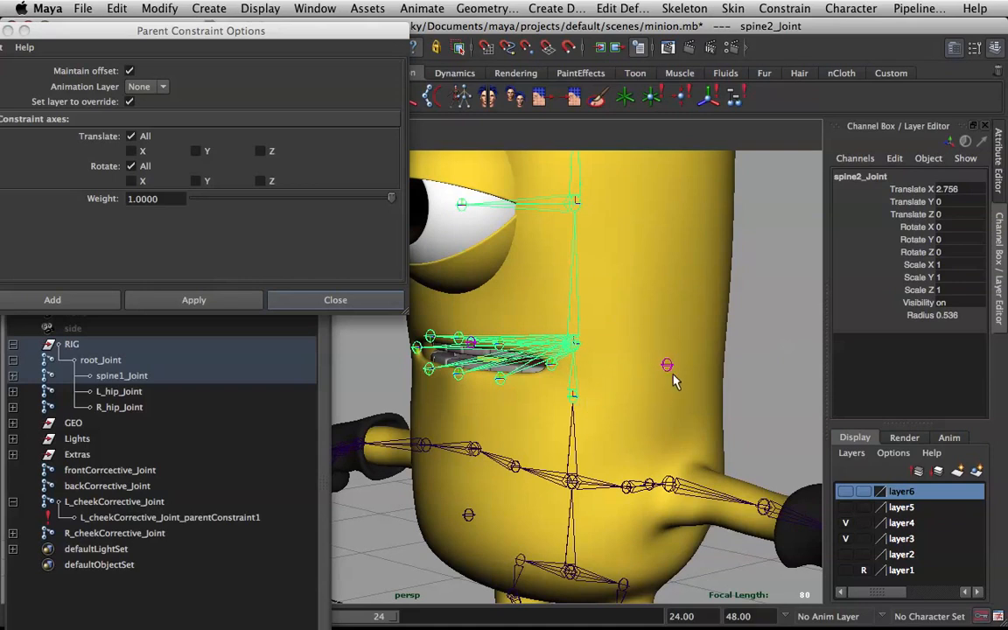
Add a parent constraint from spine2_Joint to L_cheekCorrective_Joint, keeping all Translate and Rotate axes enabled
click(668, 365)
alt+drag(668, 365, 606, 411)
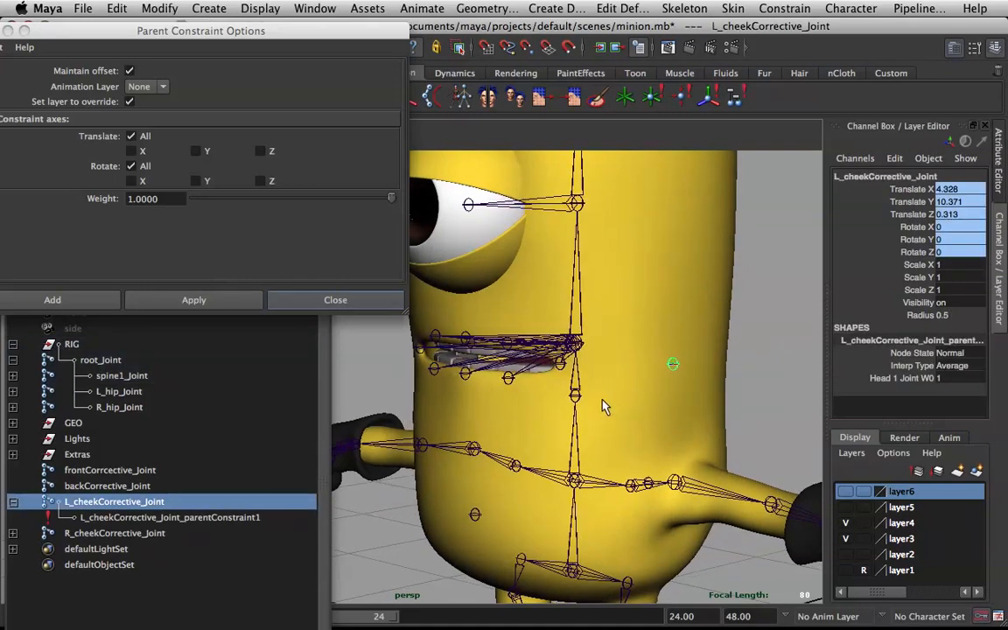
click(576, 391)
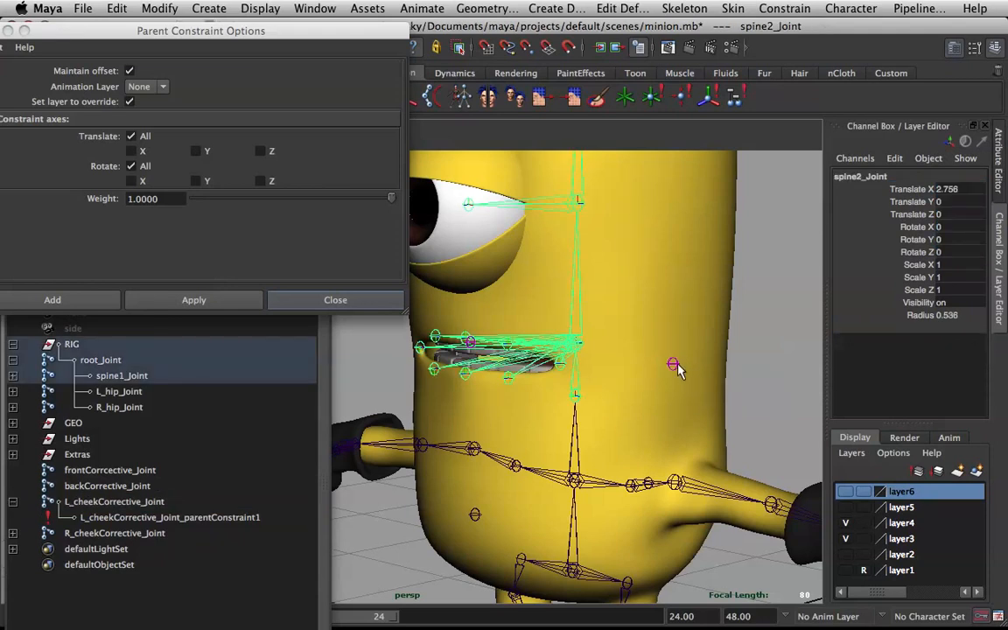
shift+click(673, 364)
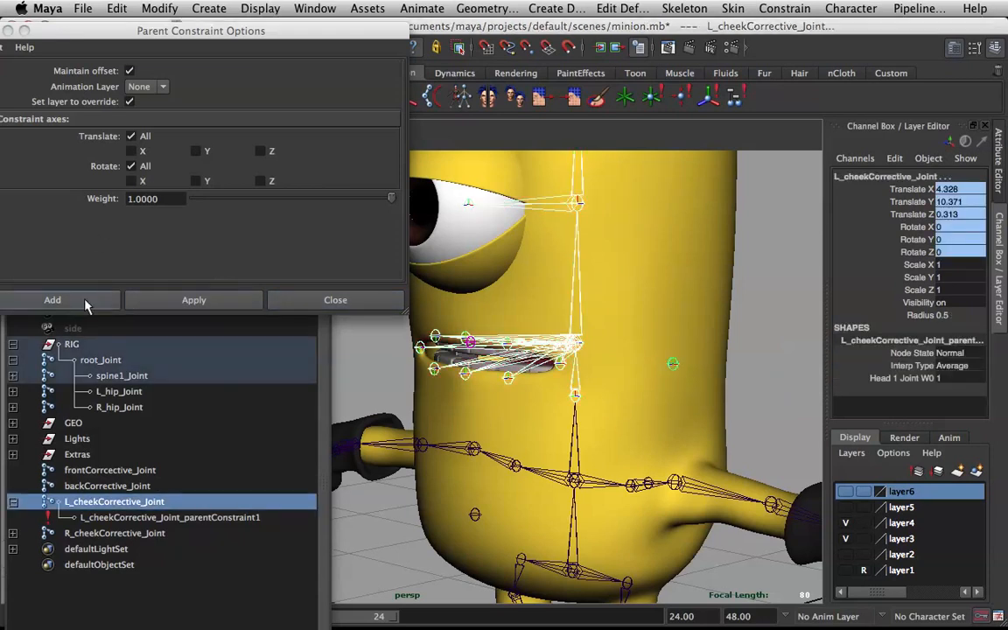
click(84, 300)
Add a parent constraint from spine2_Joint to R_cheekCorrective_Joint with the same options
alt+drag(561, 386, 608, 386)
click(591, 390)
alt+drag(444, 351, 499, 359)
shift+click(437, 332)
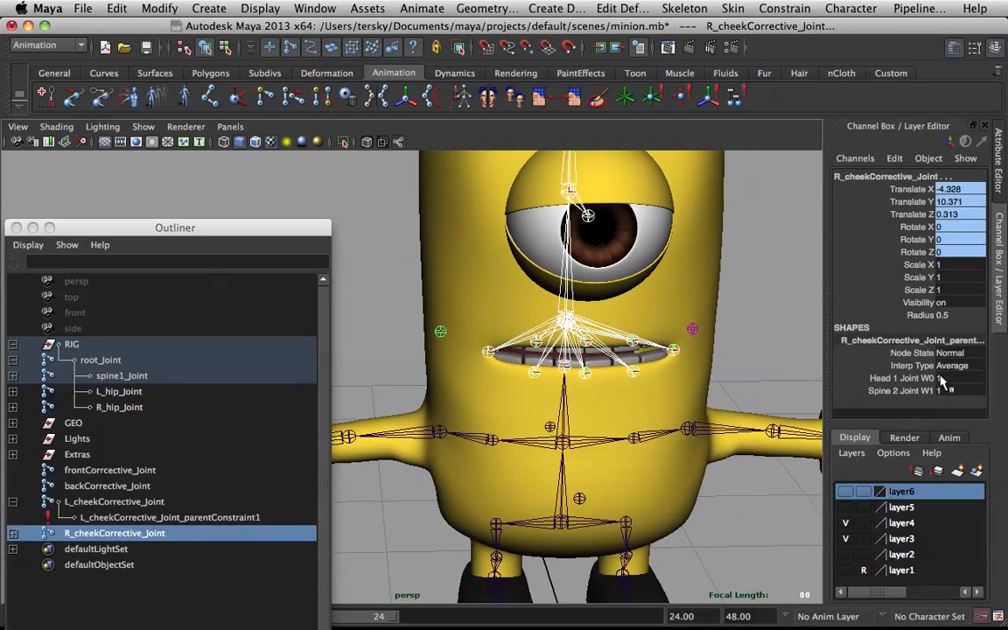
Test-rotate head1_Joint with head and spine weights both at 1, and undo the rotation
alt+drag(665, 385, 736, 385)
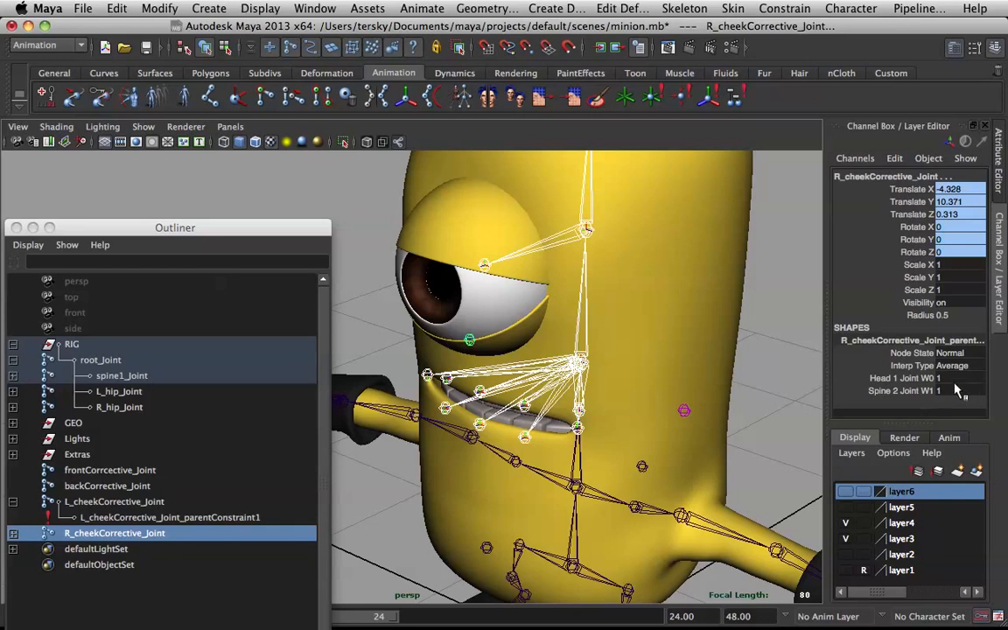
alt+drag(645, 365, 542, 377)
click(585, 359)
key(super+z)
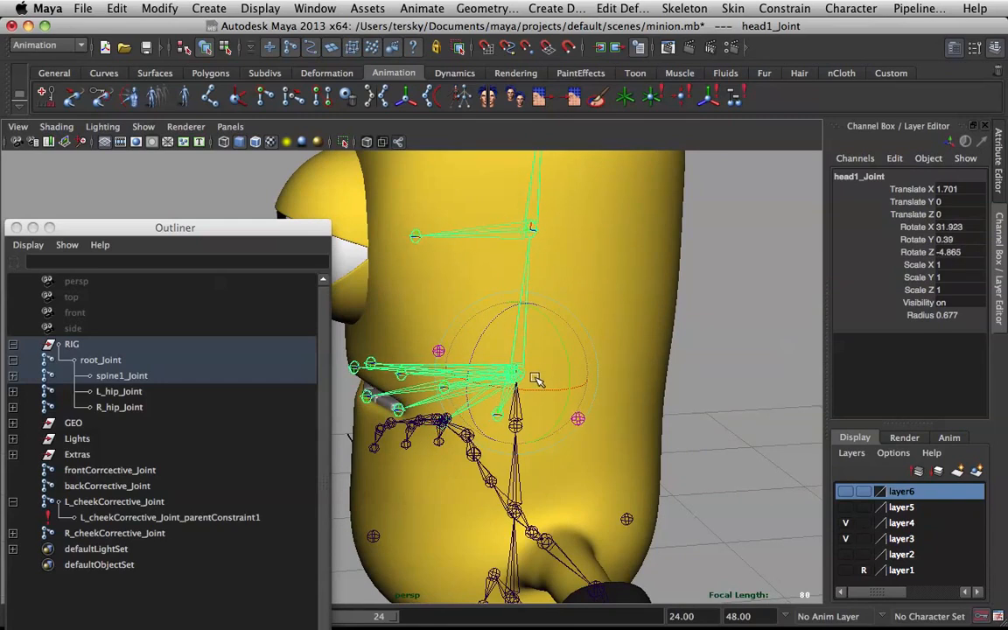
key(z)
Set Head 1 Joint W0 to 0.9 and Spine 2 Joint W1 to 0.1 on both cheek joints' parent constraints
alt+drag(514, 411, 543, 404)
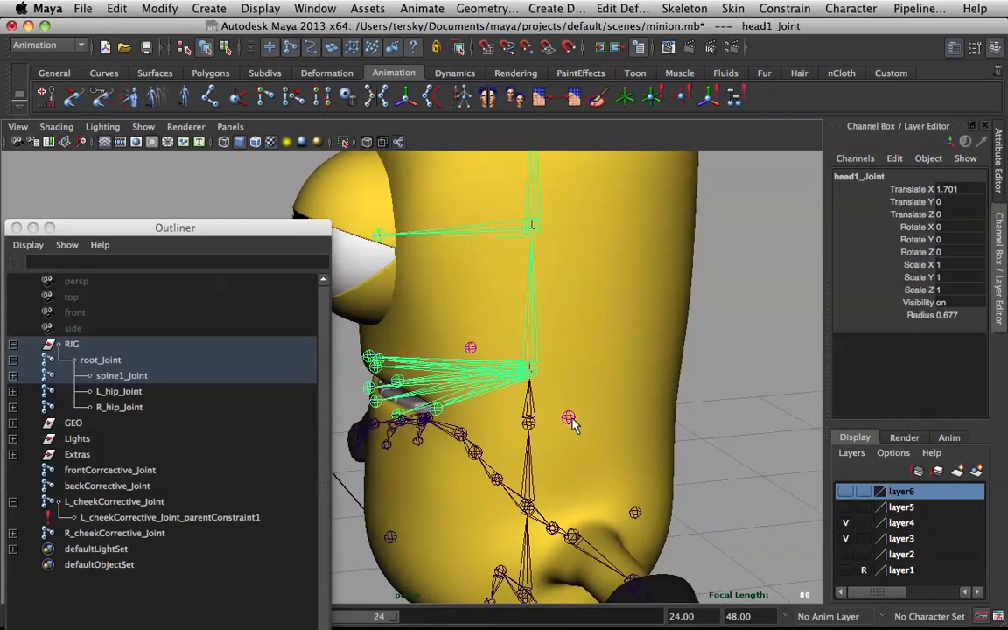
click(569, 419)
shift+click(470, 348)
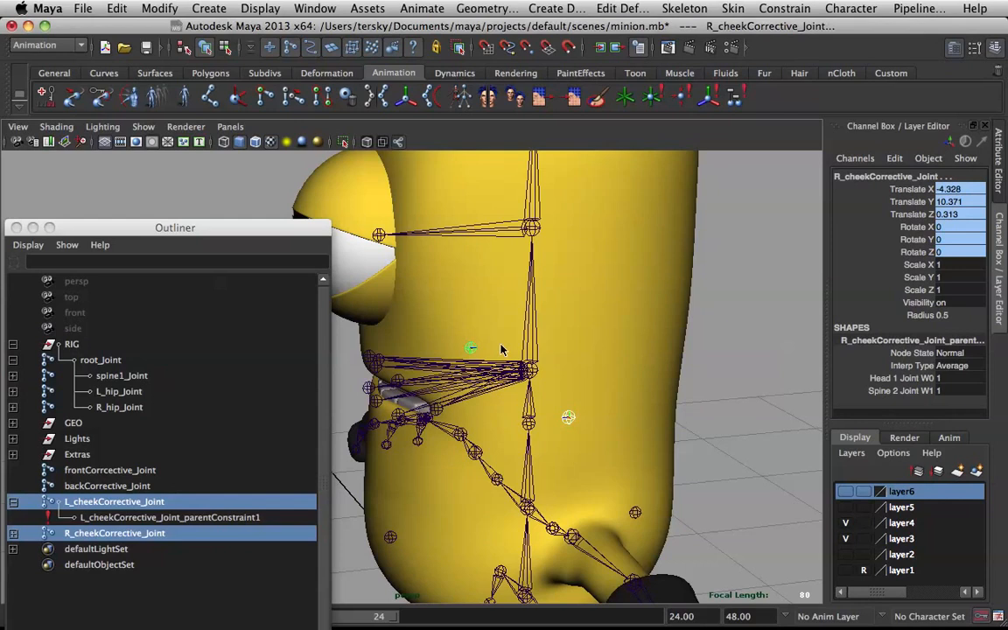
click(952, 379)
key(Tab)
key(Return)
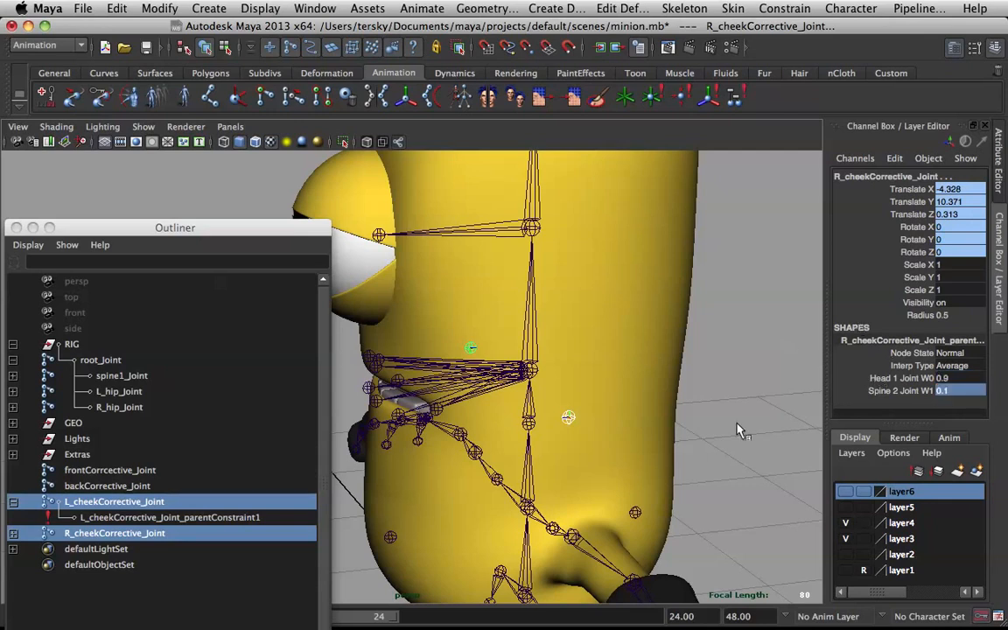
Test-rotate head1_Joint to check the cheeks with the 0.9 and 0.1 weights, and undo the rotation
click(530, 367)
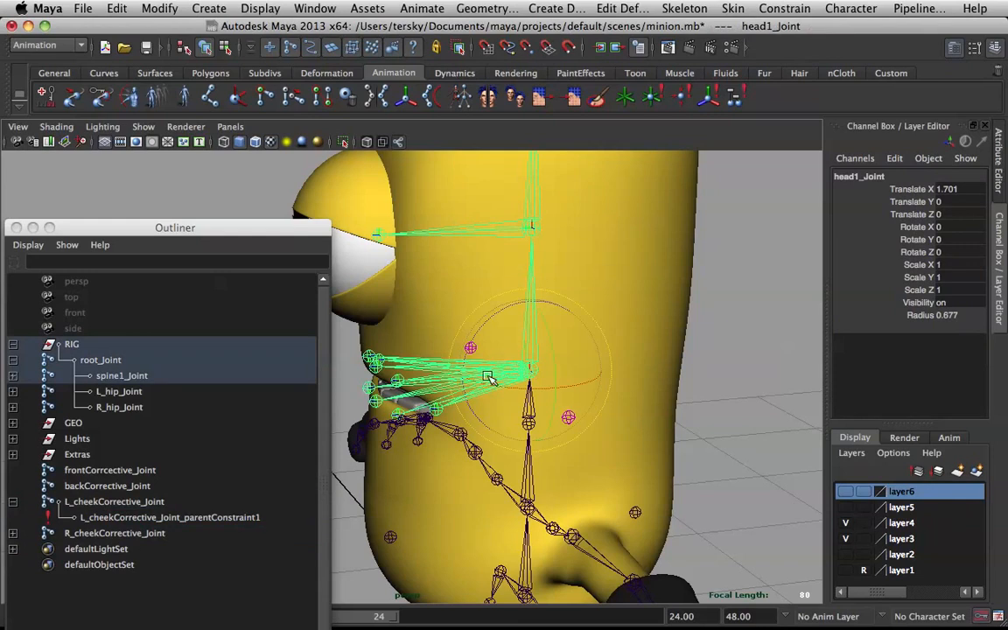
mouse_move(512, 373)
mouse_down()
mouse_move(542, 368)
mouse_move(525, 370)
mouse_up()
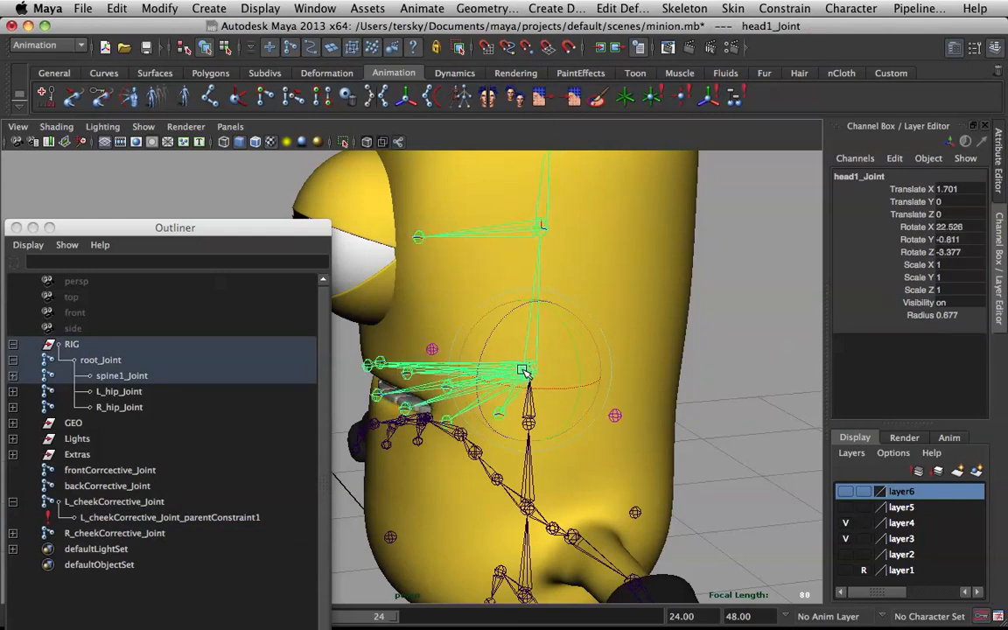
key(z)
key(q)
Set Head 1 Joint W0 to 0.7 and Spine 2 Joint W1 to 0.3 on both cheek joints' parent constraints
click(570, 419)
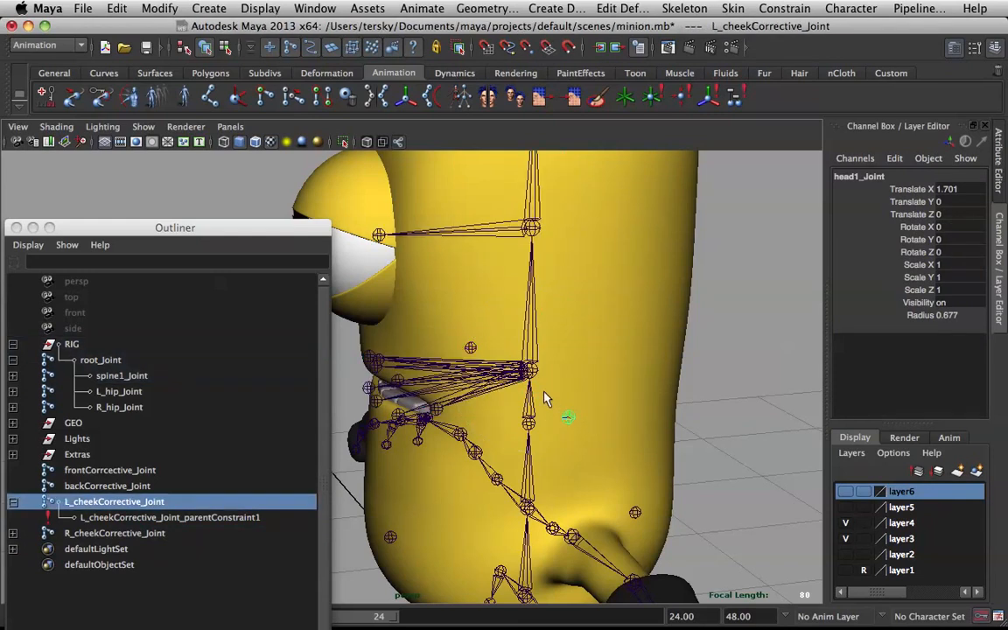
shift+click(471, 348)
double_click(962, 383)
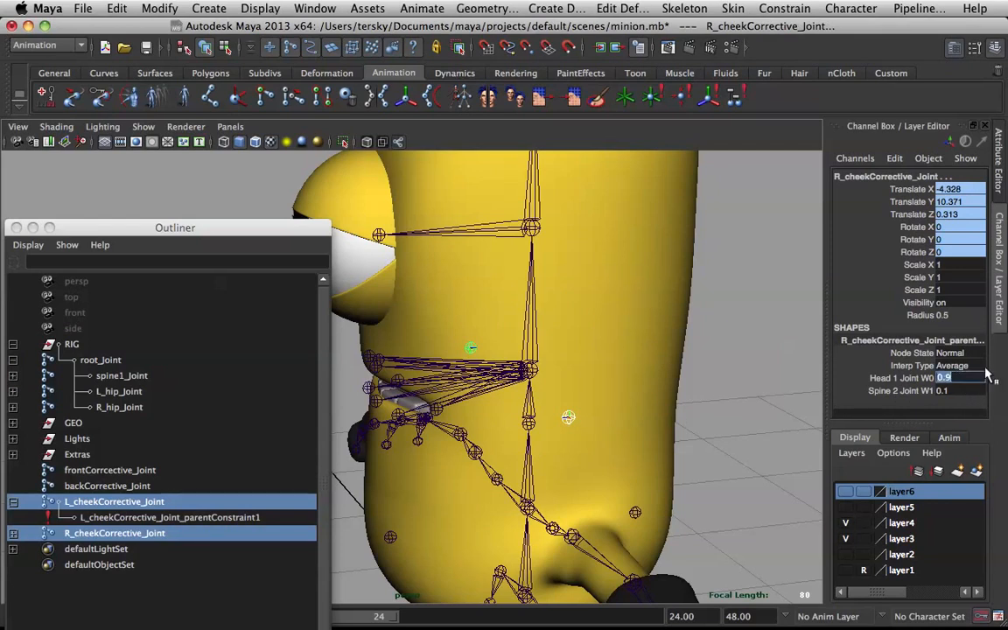
text(0.7)
key(Tab)
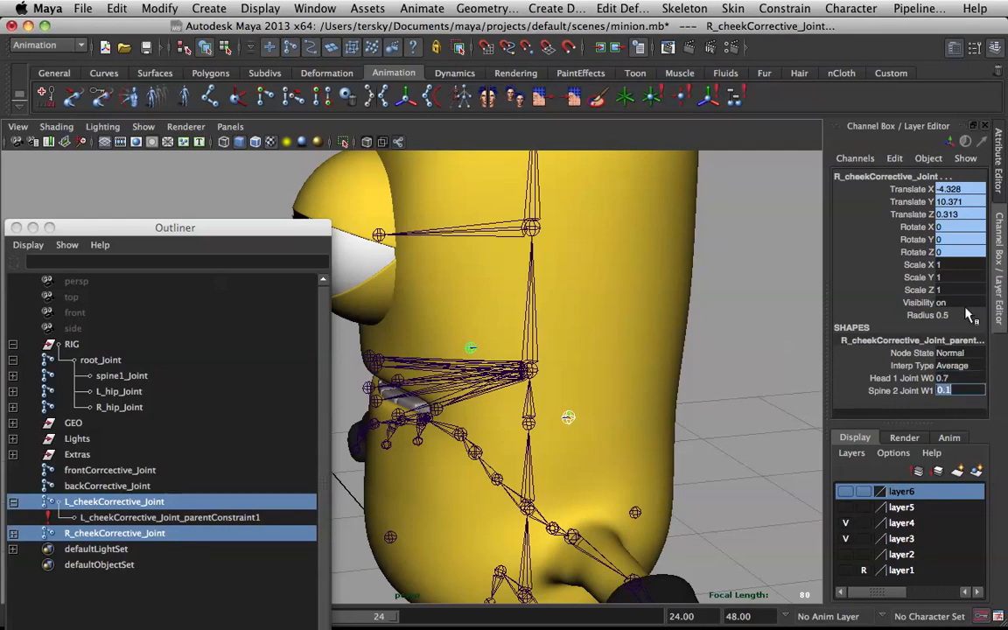
text(0.3)
key(Return)
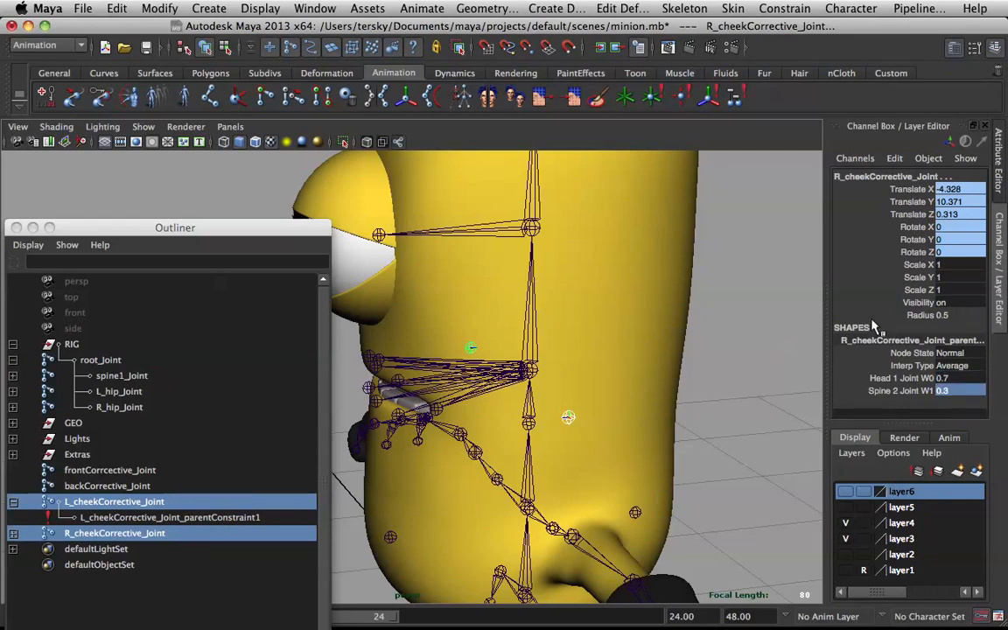
Test-rotate head1_Joint twice to check the cheeks with the 0.7 and 0.3 weights, undoing each rotation
click(525, 373)
key(e)
drag(477, 359, 532, 394)
key(ctrl+z)
drag(477, 363, 550, 409)
key(ctrl+z)
Test-bend the spine and rotate head1_Joint about Y to check the cheek joints, and undo all the rotations
alt+drag(501, 376, 644, 371)
click(598, 370)
shift+click(467, 343)
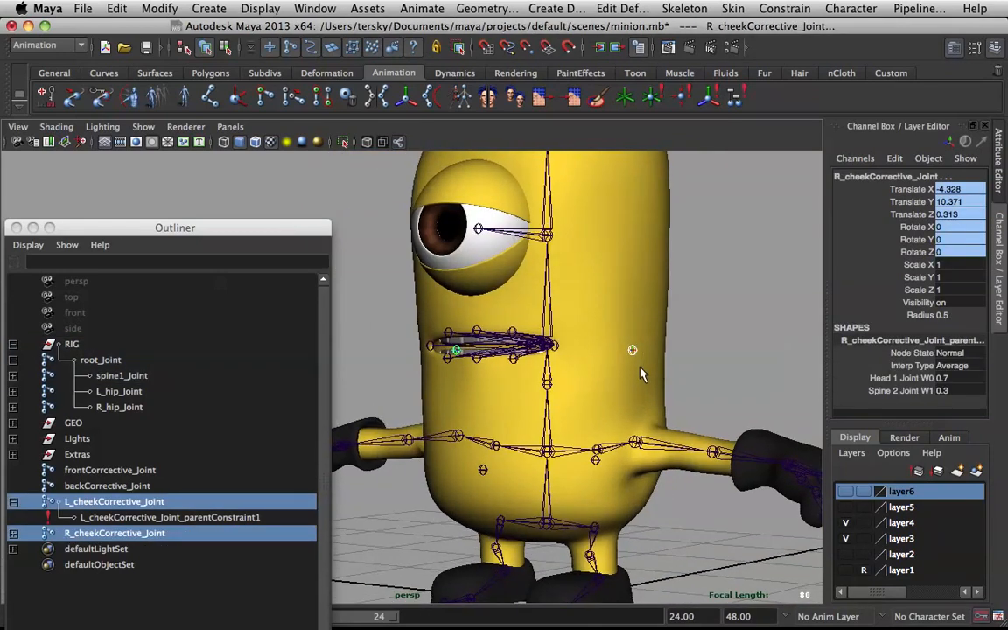
click(548, 418)
alt+drag(553, 420, 594, 330)
key(e)
click(523, 306)
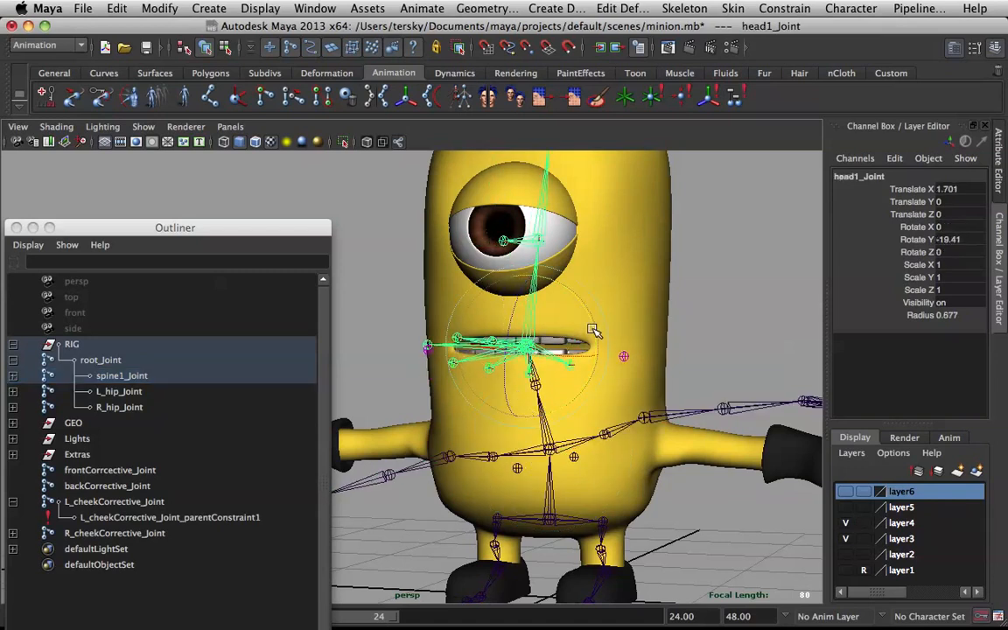
key(super+z)
key(super+z)
key(super+z)
Parent the front, back, L_cheek and R_cheek corrective joints under the RIG group in the Outliner
click(758, 301)
alt+drag(733, 313, 556, 354)
click(101, 359)
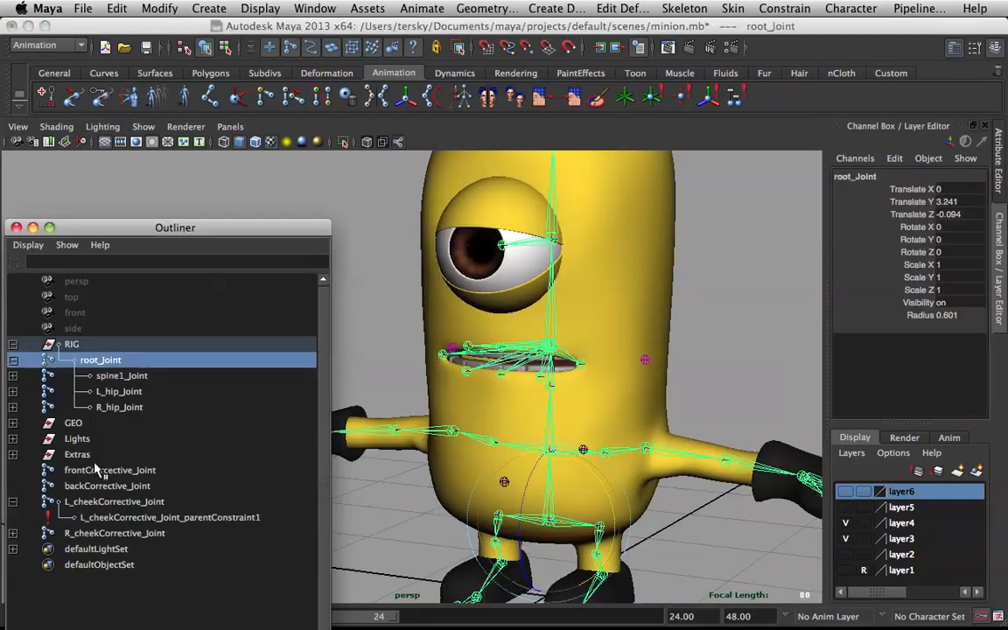
click(109, 470)
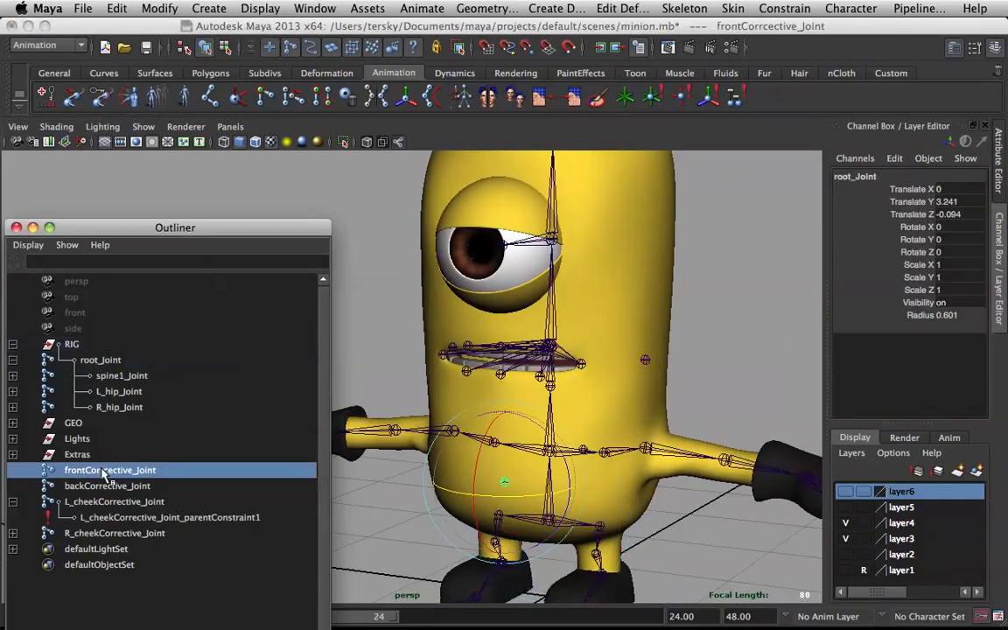
click(13, 501)
shift+click(115, 518)
alt+drag(612, 376, 649, 382)
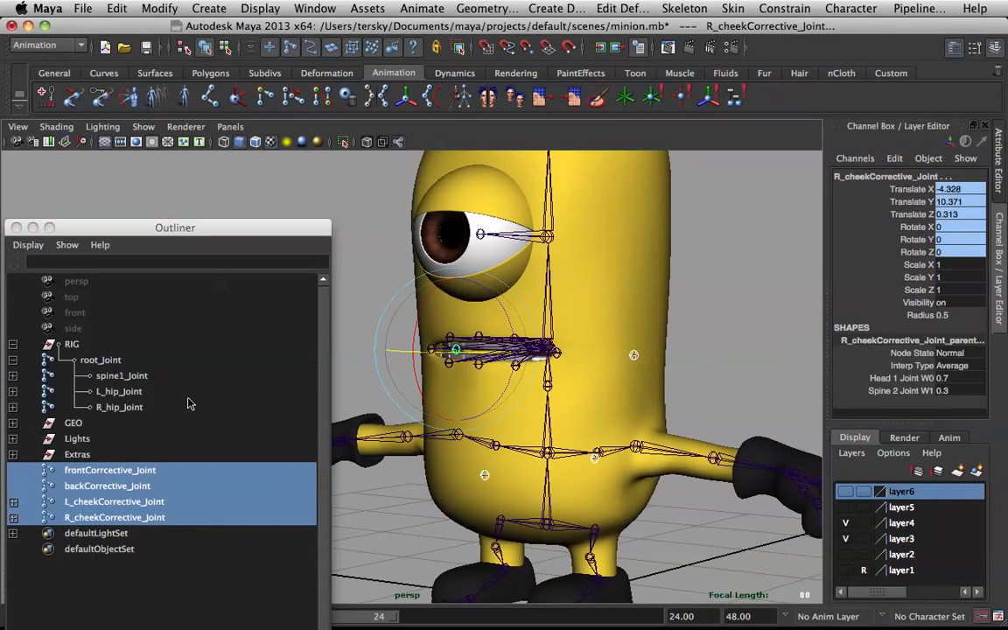
click(13, 361)
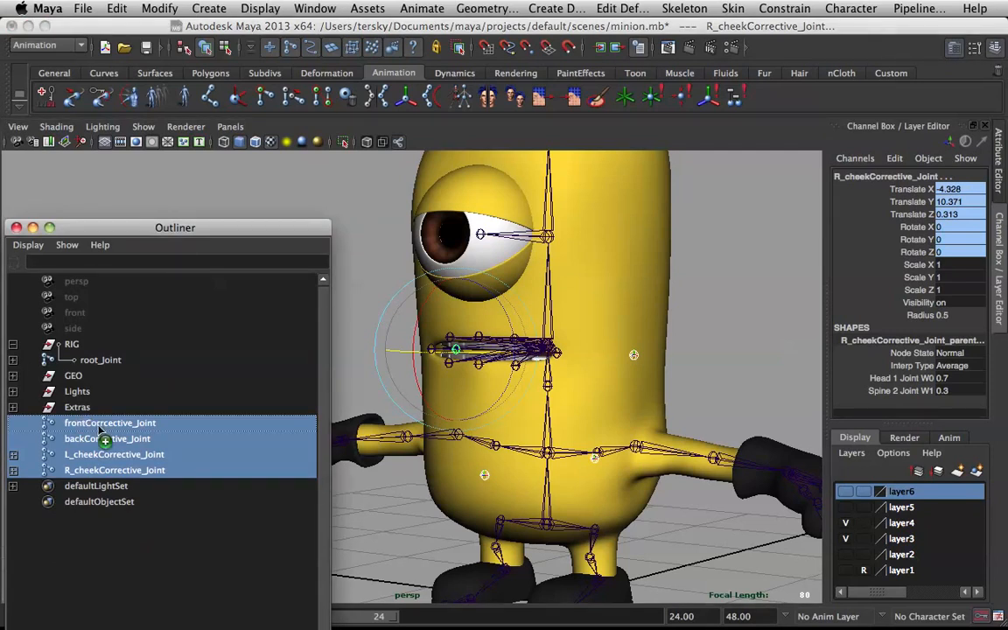
middle_drag(78, 345, 80, 351)
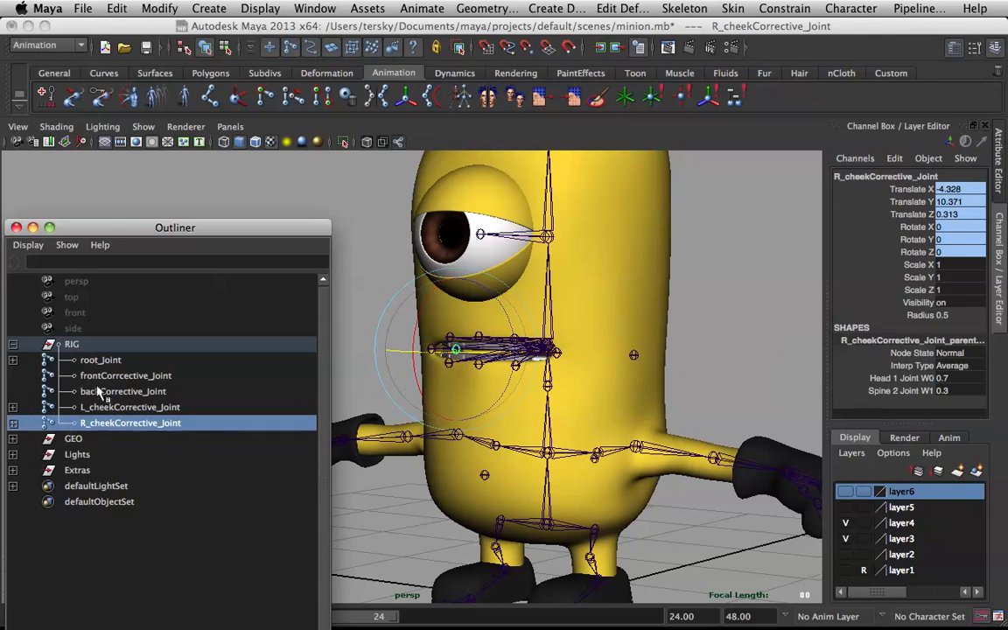
Parent-constrain the front and back corrective joints to spine1_Joint
click(119, 394)
alt+middle_drag(554, 317, 551, 229)
alt+right_drag(506, 310, 559, 338)
alt+drag(563, 342, 635, 321)
click(637, 331)
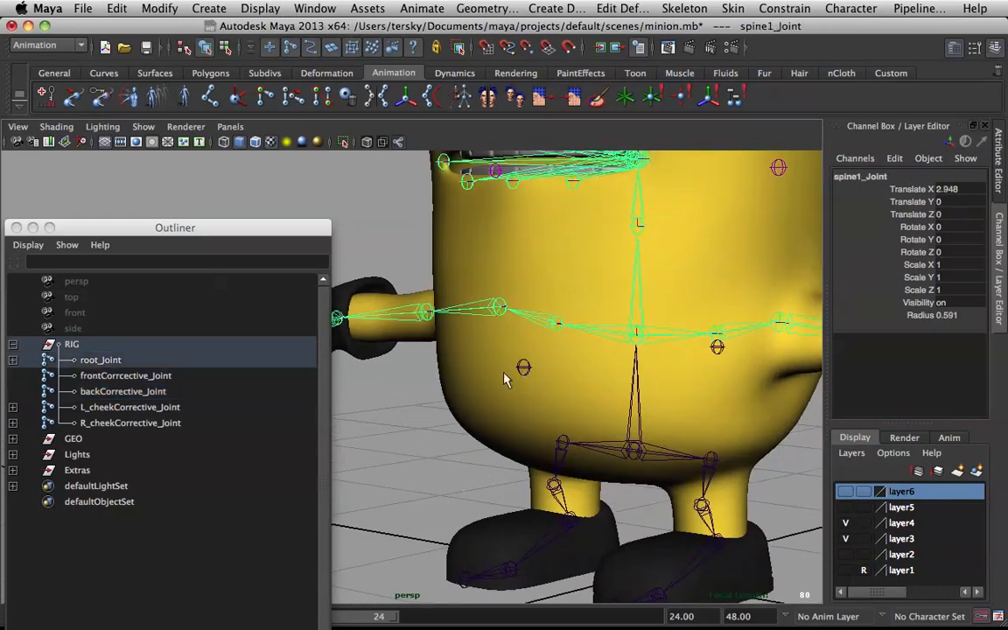
click(523, 369)
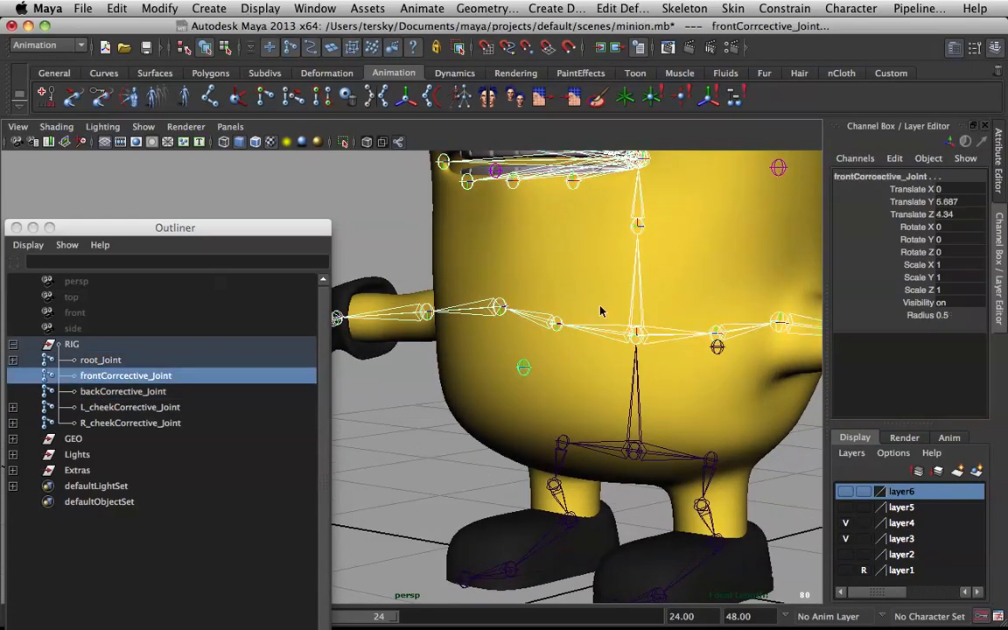
click(764, 8)
click(795, 91)
click(641, 339)
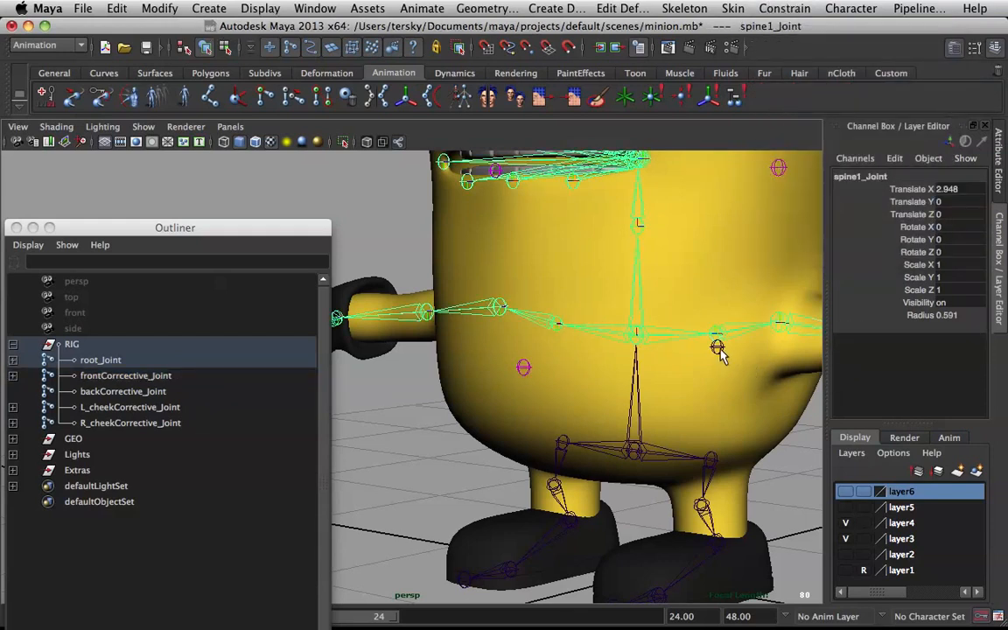
shift+click(718, 347)
key(g)
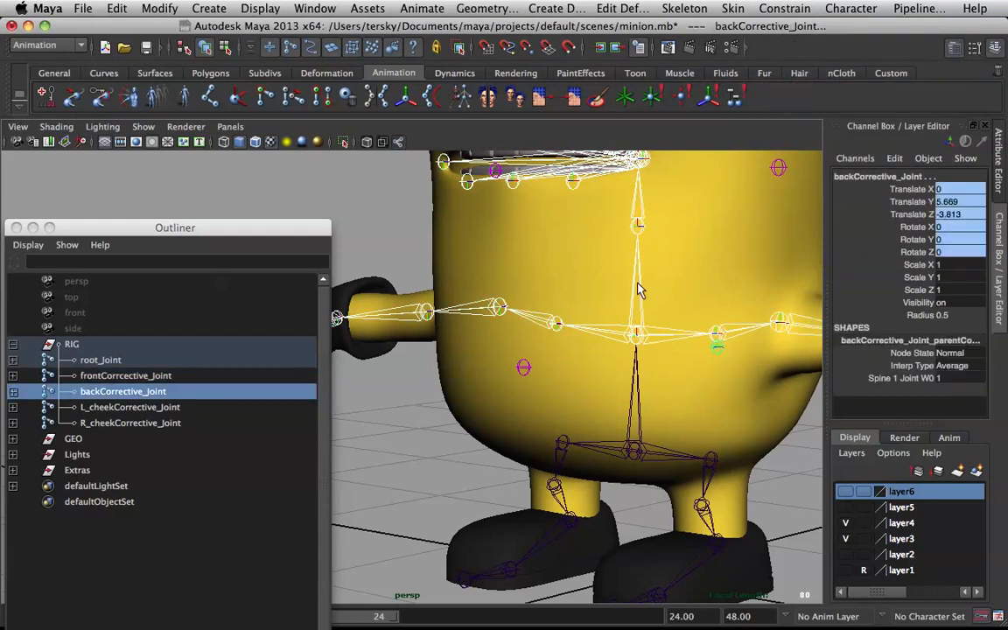
Add root_Joint as a second parent-constraint target for the front and back corrective joints
click(634, 443)
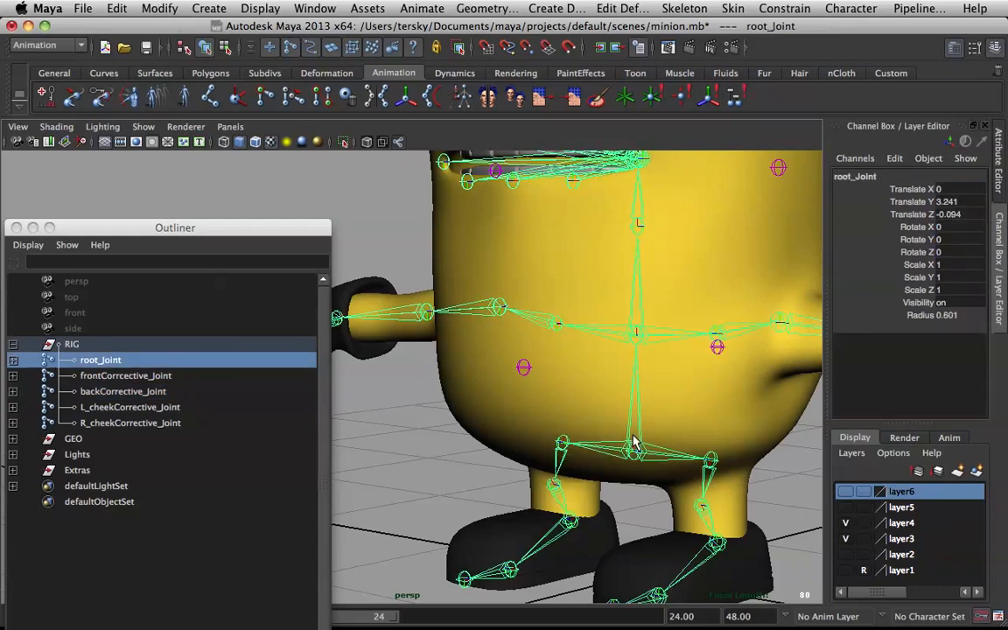
shift+click(522, 368)
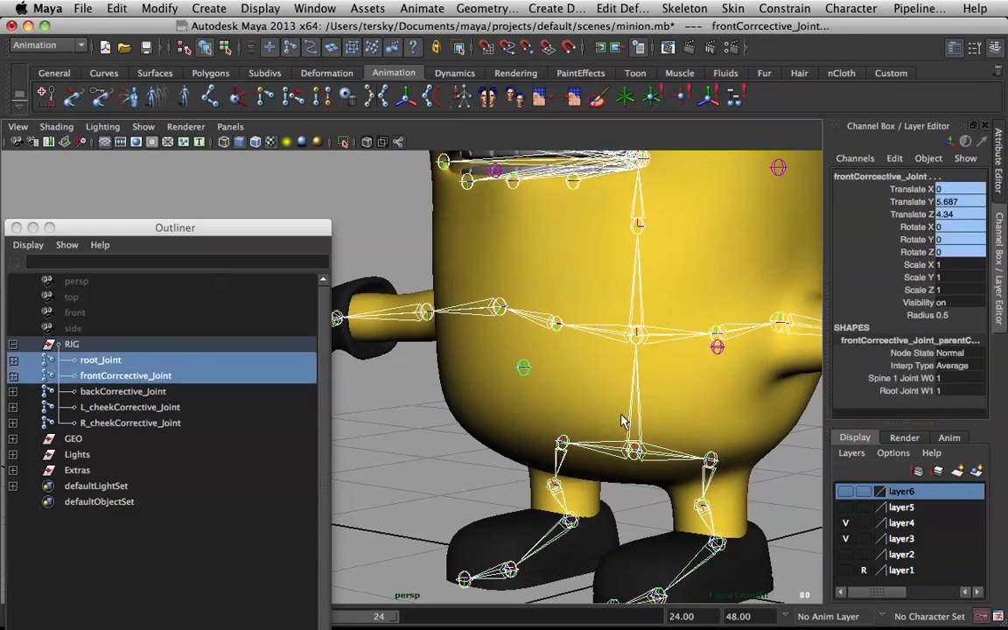
click(634, 442)
shift+click(717, 349)
key(g)
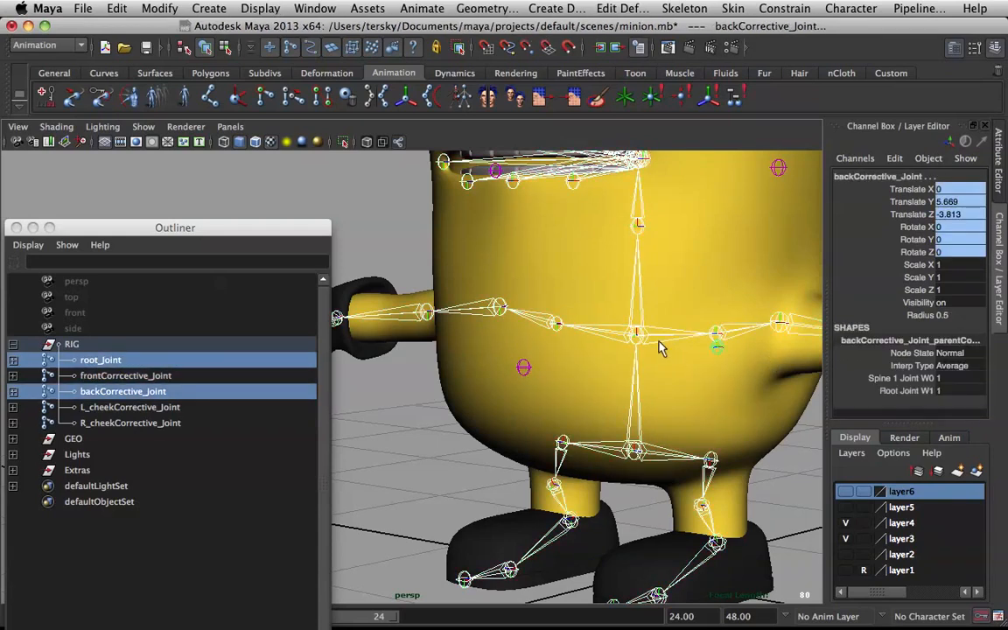
Test-rotate spine1_Joint twice to check how the front and back corrective joints follow, undoing each rotation
click(641, 335)
click(641, 338)
key(e)
drag(612, 307, 628, 337)
key(z)
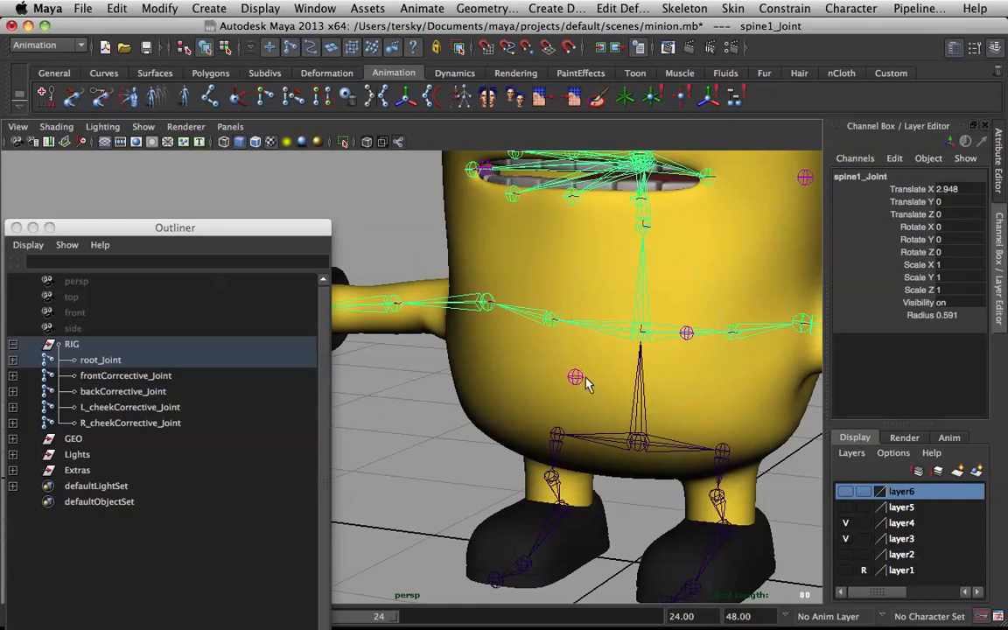
click(576, 377)
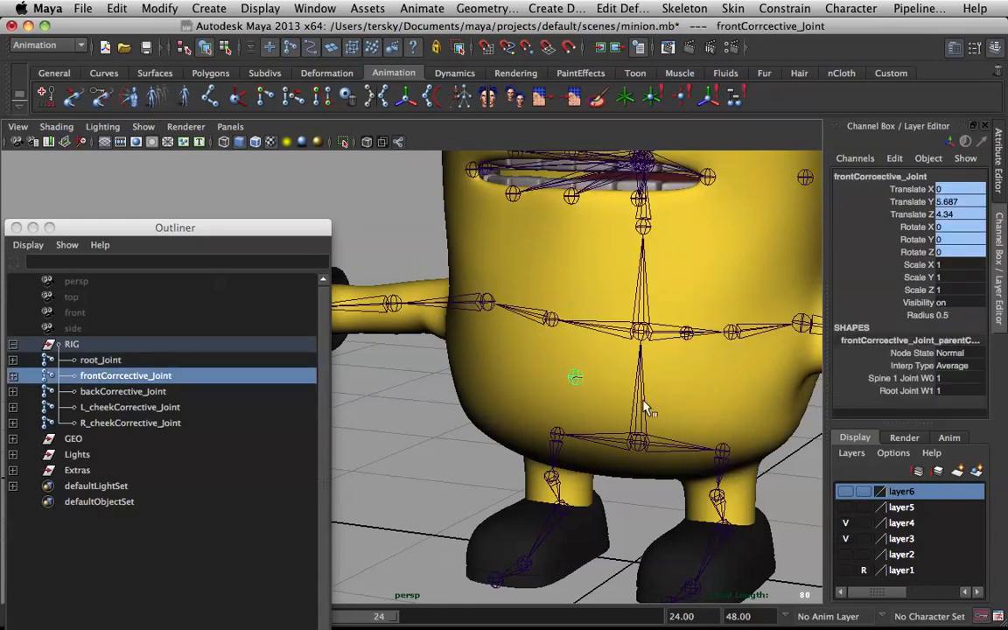
click(665, 341)
key(e)
mouse_move(667, 342)
mouse_down()
mouse_move(533, 340)
mouse_move(585, 340)
mouse_move(620, 400)
mouse_move(746, 385)
mouse_move(582, 408)
mouse_move(666, 419)
mouse_move(795, 399)
mouse_move(725, 416)
mouse_move(710, 361)
mouse_move(661, 353)
mouse_up()
key(z)
key(z)
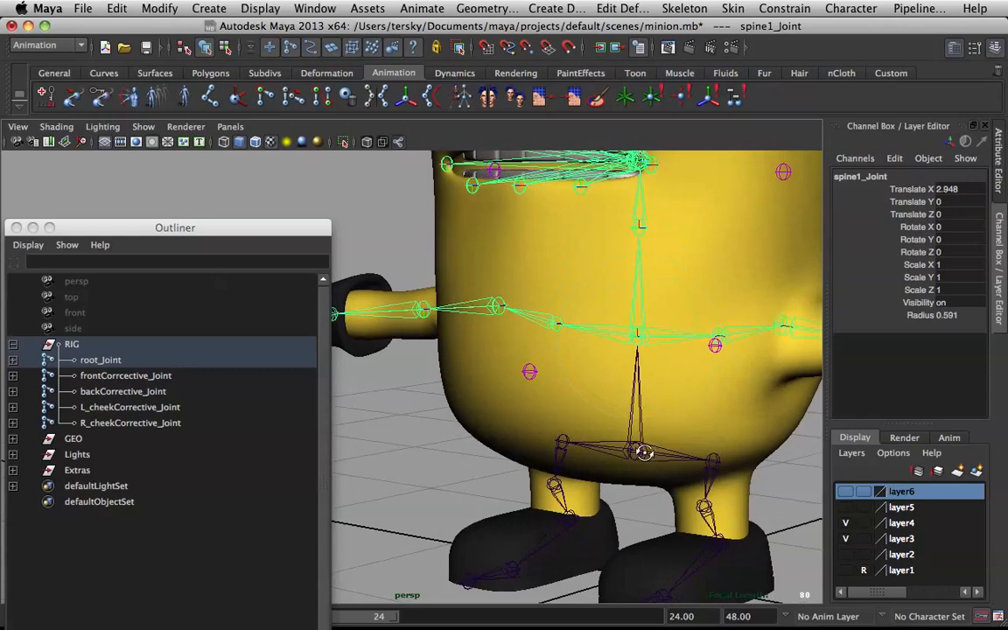
Test-bend spine1_Joint together with head1_Joint to check all the corrective joints, and undo the rotations
alt+drag(642, 407, 620, 354)
click(545, 263)
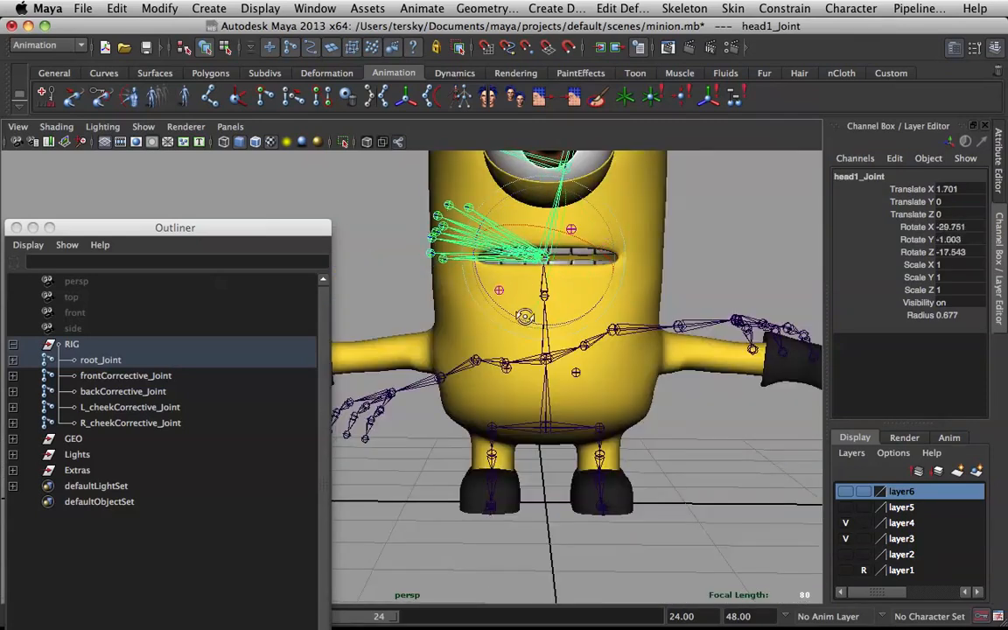
alt+drag(525, 317, 552, 324)
key(z)
key(z)
key(z)
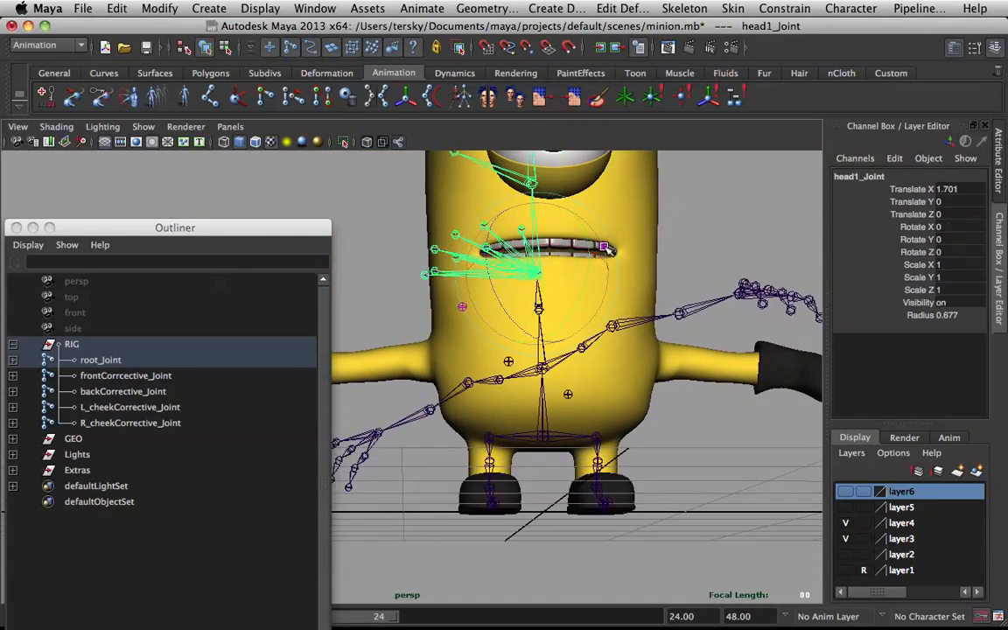
alt+drag(628, 260, 603, 303)
key(z)
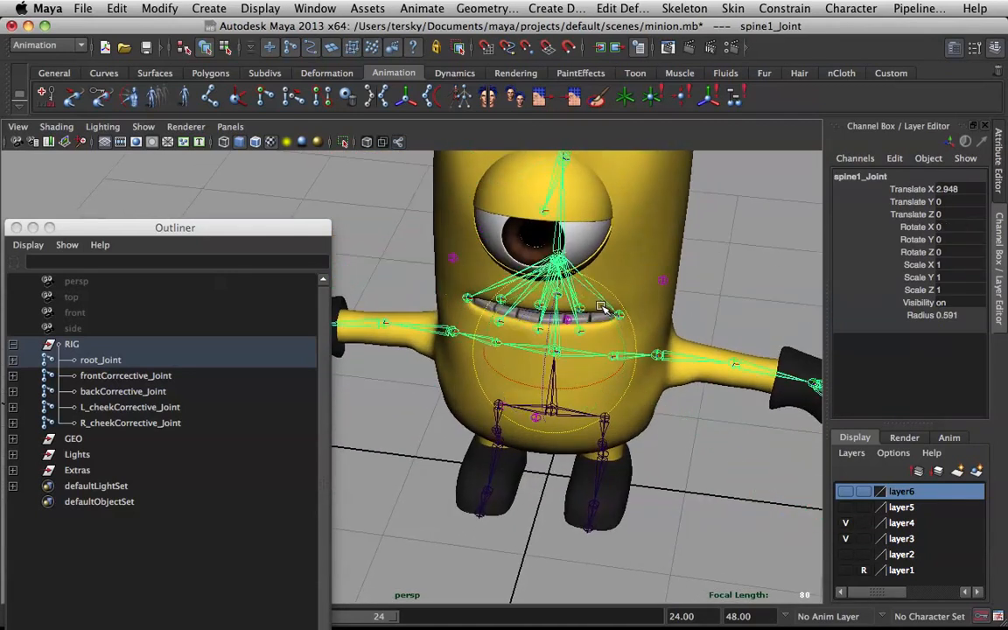
Expand the full root_Joint hierarchy in the Outliner, keeping the corrective joints' constraints collapsed
click(734, 235)
scroll(726, 249, down, 5)
alt+drag(727, 254, 629, 267)
scroll(639, 263, up, 4)
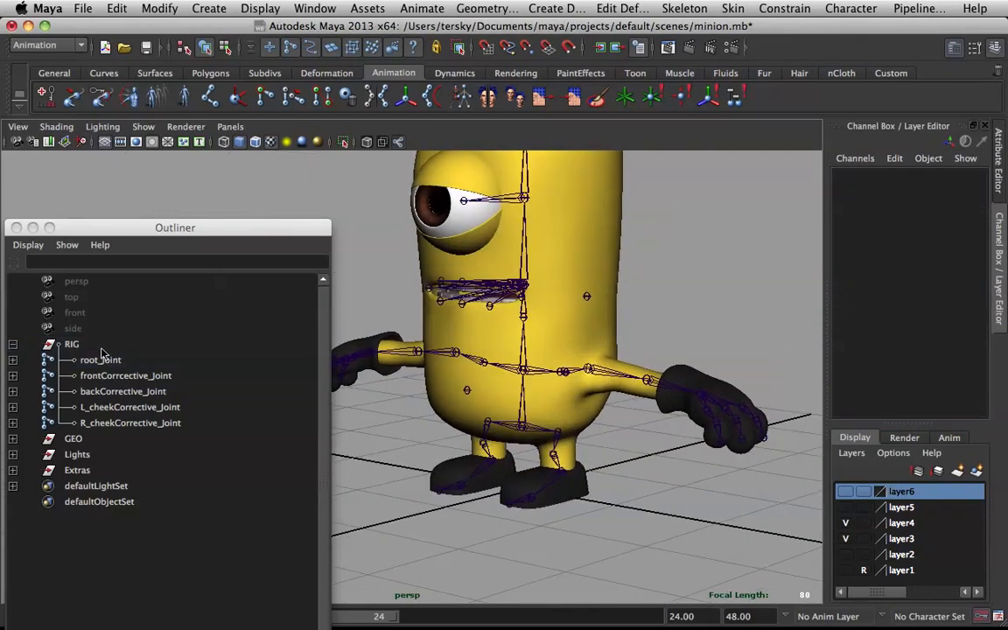
shift+click(13, 361)
scroll(43, 381, down, 12)
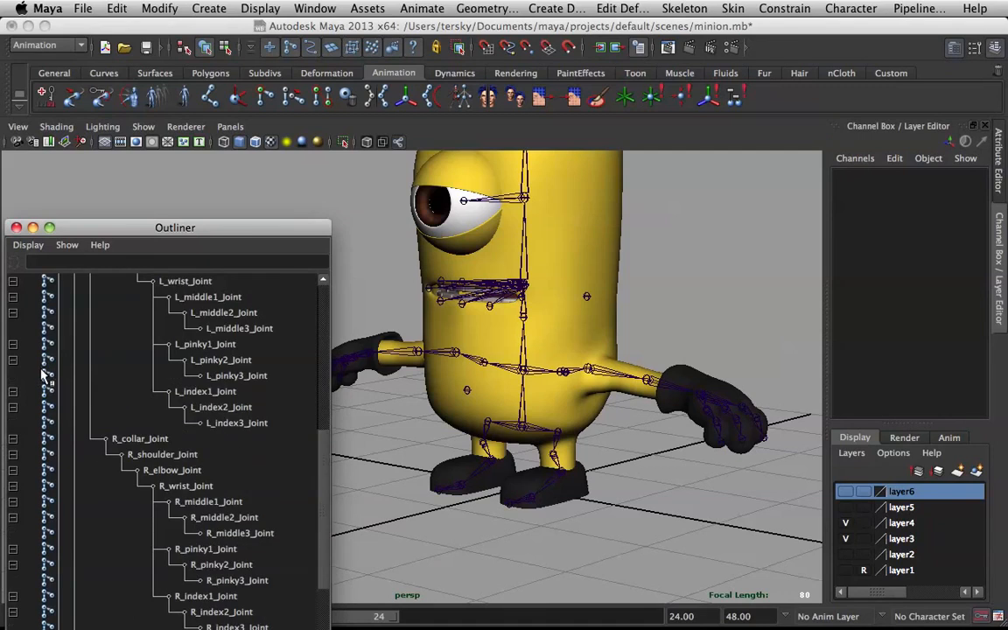
click(13, 564)
scroll(53, 523, down, 1)
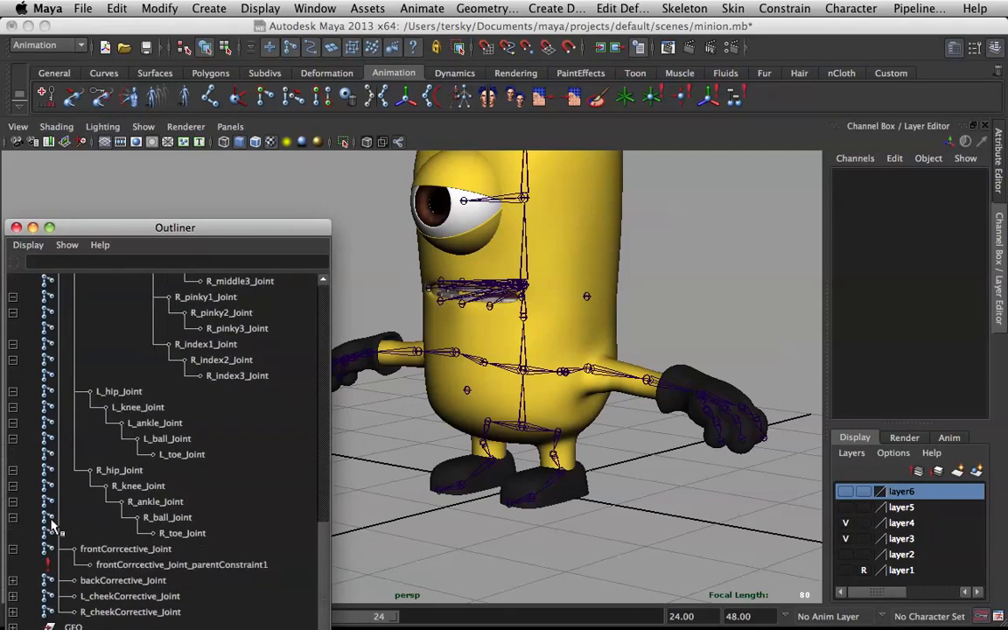
click(13, 549)
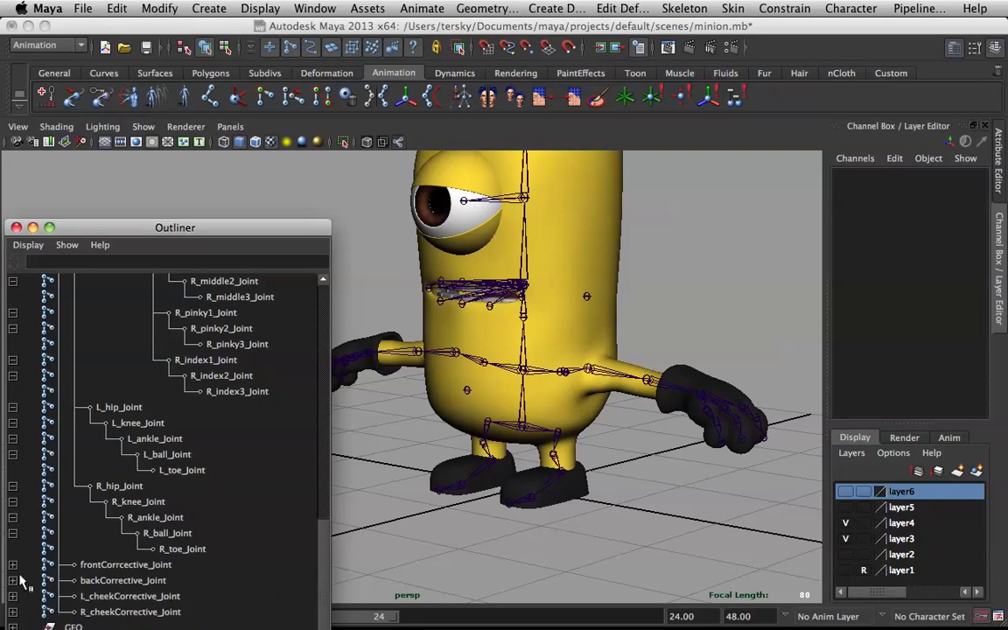
Select every joint from root_Joint through R_cheekCorrective_Joint in the Outliner, and add the bodyBase mesh to the selection
scroll(180, 513, up, 12)
click(120, 356)
scroll(173, 435, down, 12)
shift+click(120, 613)
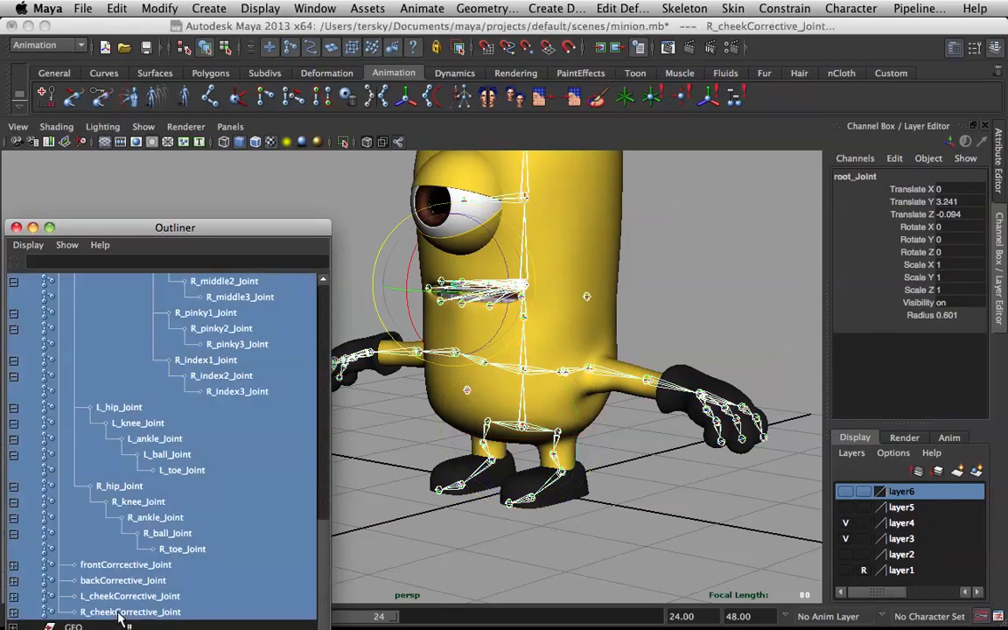
alt+drag(641, 202, 659, 207)
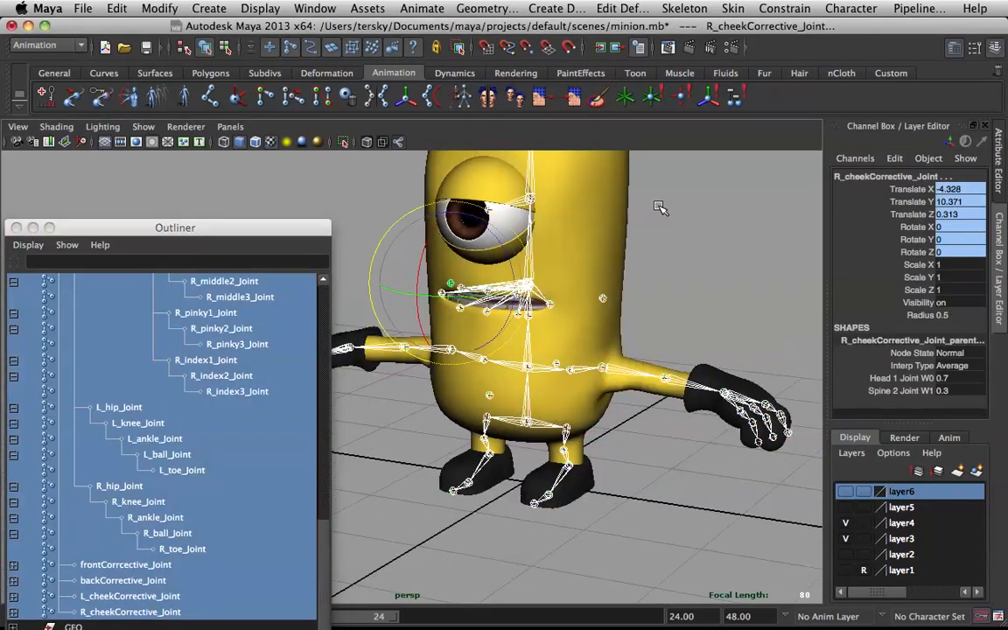
click(617, 222)
Smooth-bind the bodyBase mesh to the skeleton with Bind to set to Selected joints, and close the options
click(733, 8)
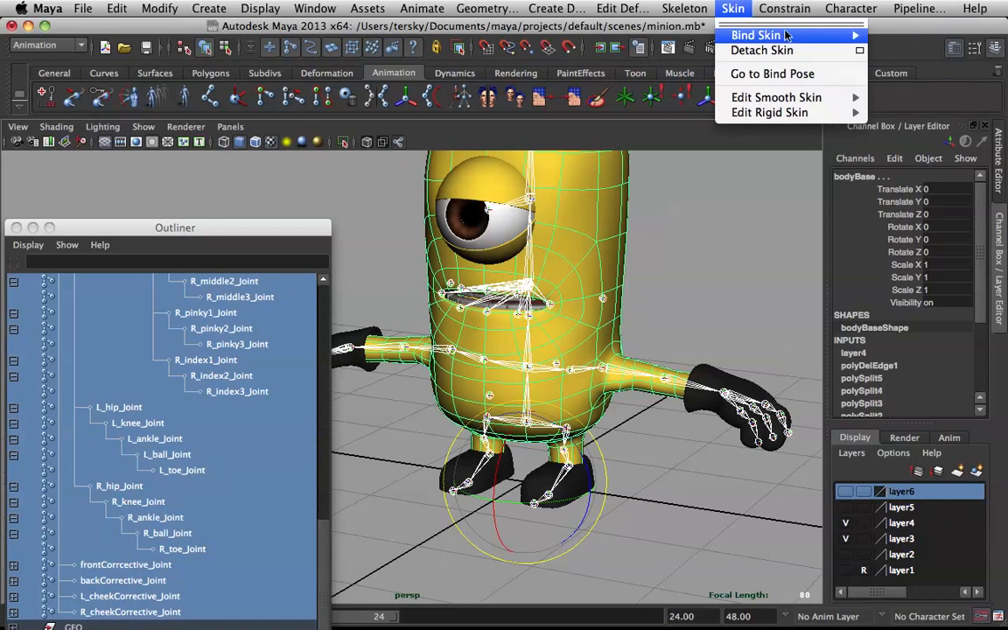
mouse_move(782, 35)
click(708, 43)
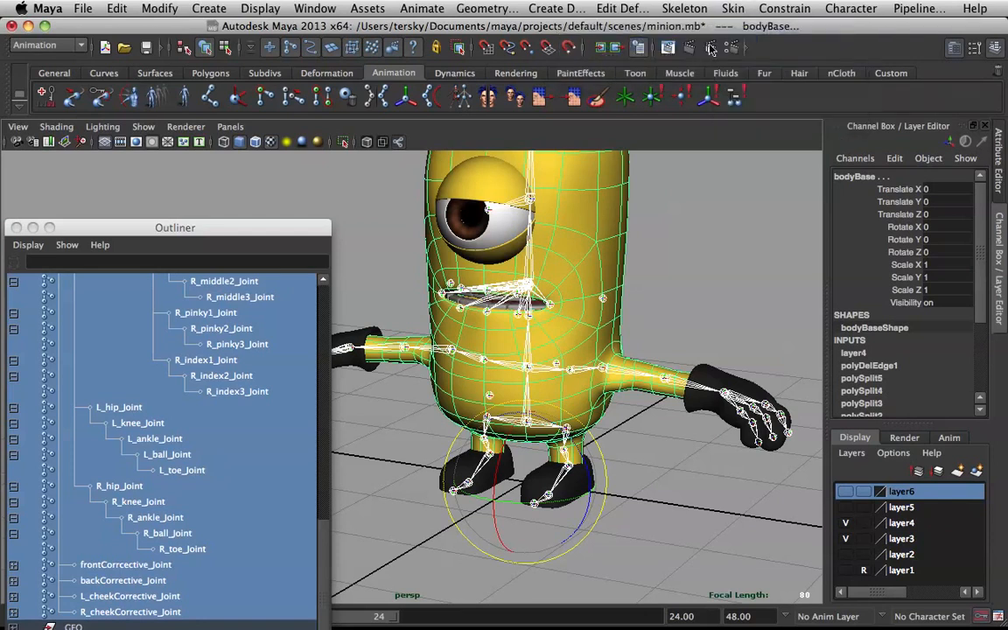
click(178, 73)
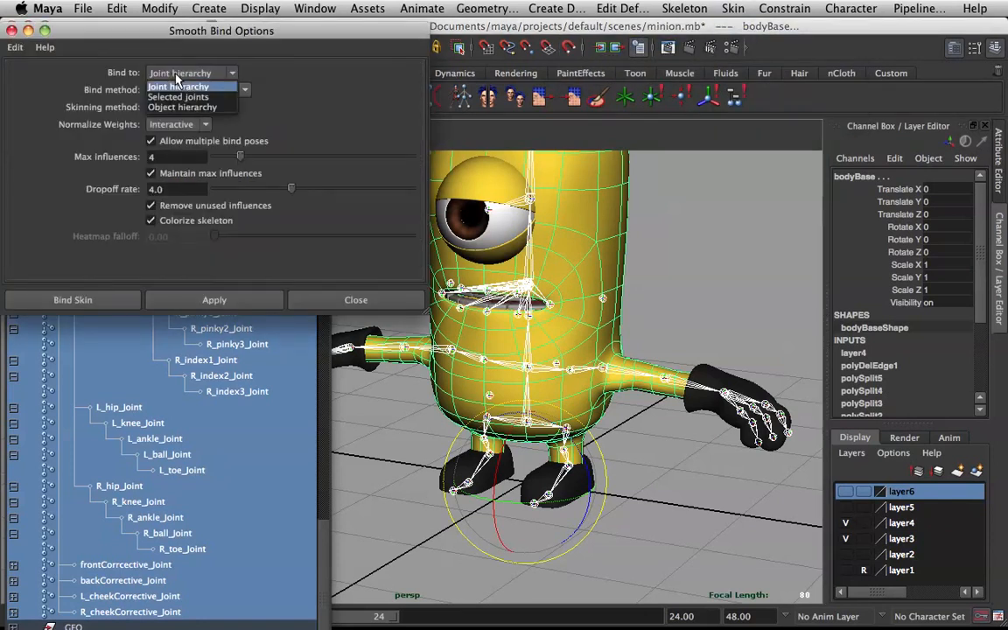
click(192, 98)
click(259, 303)
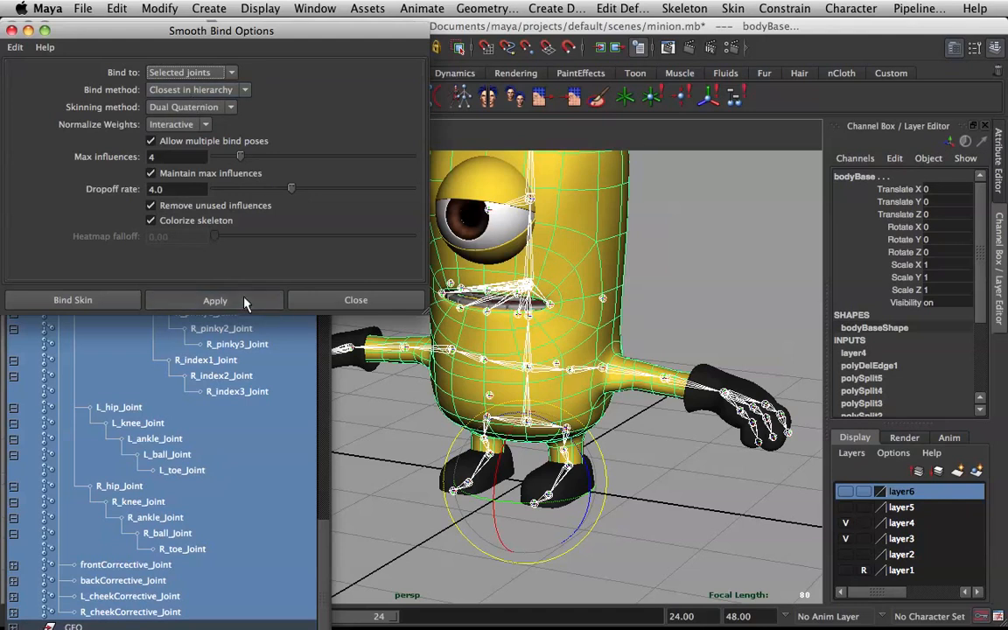
click(329, 300)
Test-rotate head1_Joint to check how the bound body deforms around the cheeks, and undo it
click(717, 270)
scroll(554, 256, up, 2)
alt+drag(555, 257, 584, 381)
click(566, 258)
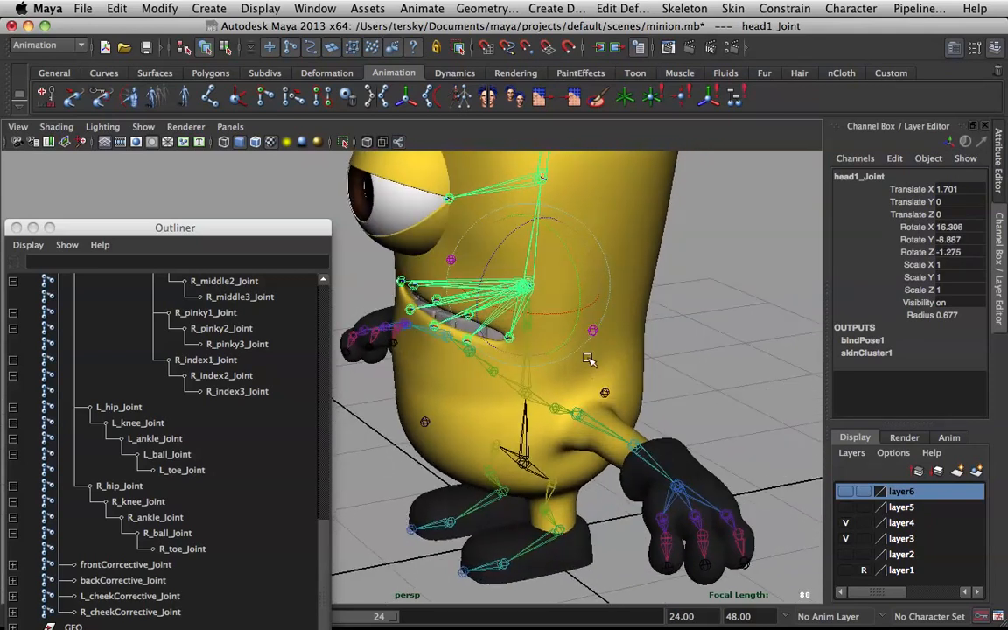
drag(533, 306, 569, 367)
click(554, 378)
key(z)
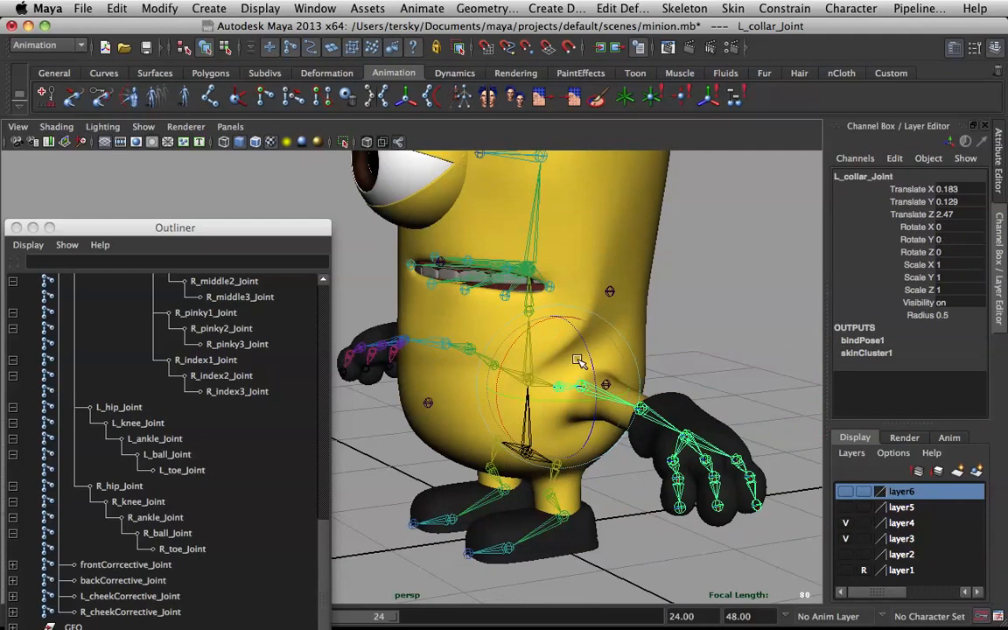
With head1_Joint turned, test-move L_cheekCorrective_Joint to check its effect on the body crease, and undo the changes
click(529, 267)
alt+drag(578, 307, 520, 326)
key(w)
click(523, 315)
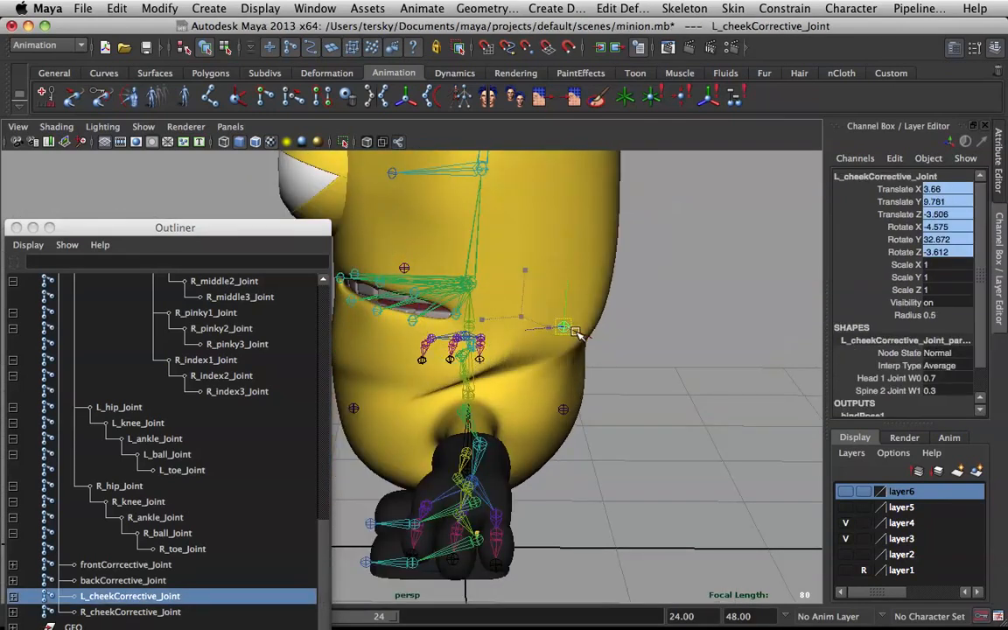
alt+drag(554, 330, 477, 366)
alt+drag(534, 343, 680, 293)
key(z)
key(z)
key(z)
Test-rotate head1_Joint sideways and forward to inspect the mouth and cheek deformation, and undo the rotations
alt+middle_drag(626, 302, 606, 322)
alt+drag(605, 322, 565, 315)
key(e)
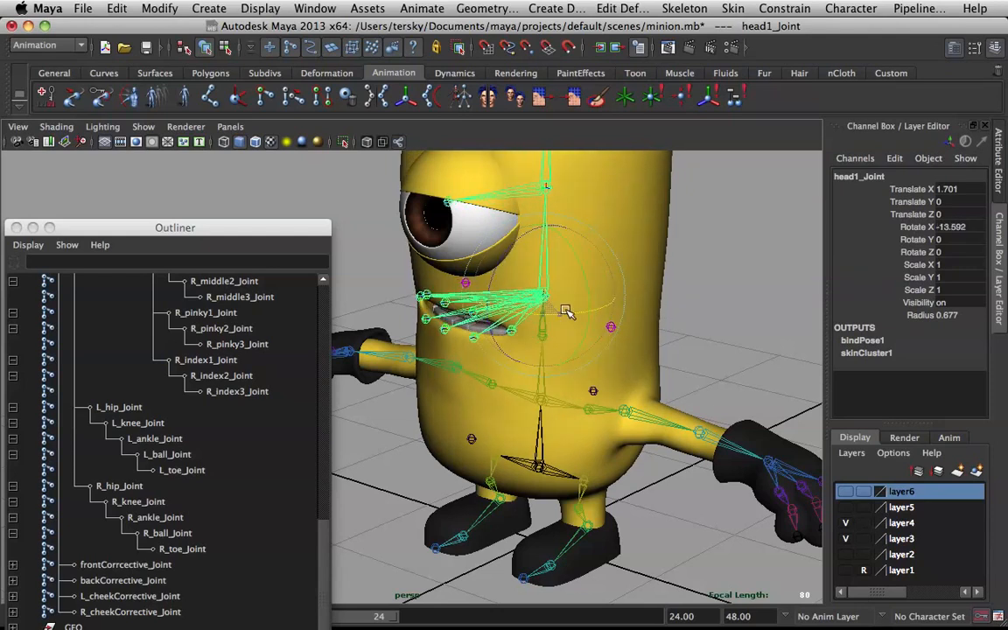
drag(565, 312, 575, 311)
mouse_move(504, 276)
mouse_down()
mouse_move(502, 291)
mouse_move(512, 268)
mouse_move(508, 294)
mouse_move(506, 286)
mouse_up()
alt+drag(468, 320, 516, 353)
alt+drag(506, 238, 472, 223)
key(super+z)
key(super+z)
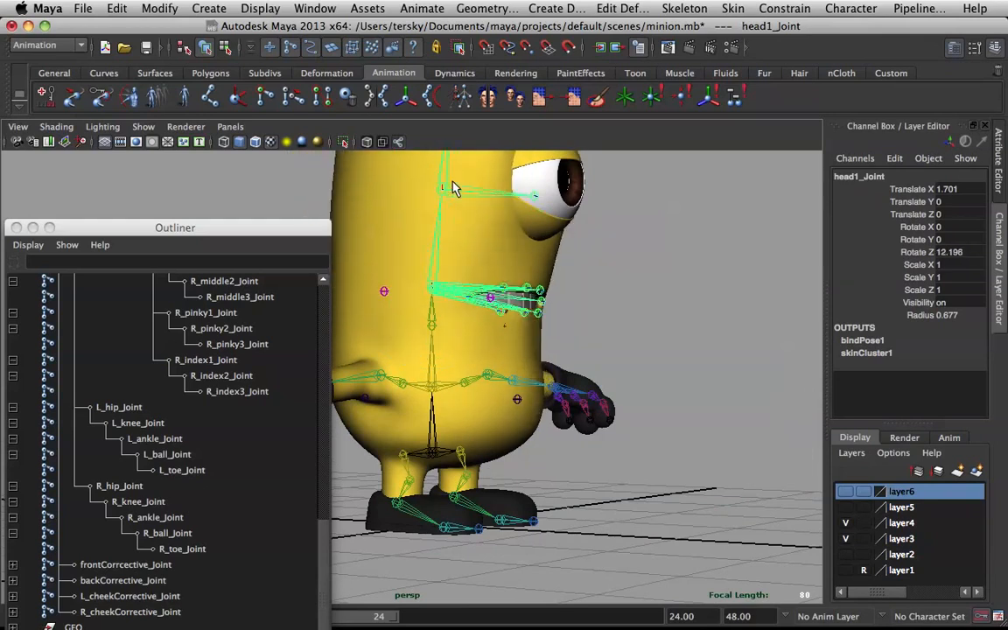
Test-rotate head2_Joint and the upper head to check the bound mesh's deformation, and undo the rotations
click(467, 183)
alt+drag(469, 190, 425, 281)
mouse_move(424, 226)
mouse_down()
mouse_move(412, 225)
mouse_move(432, 224)
mouse_up()
key(z)
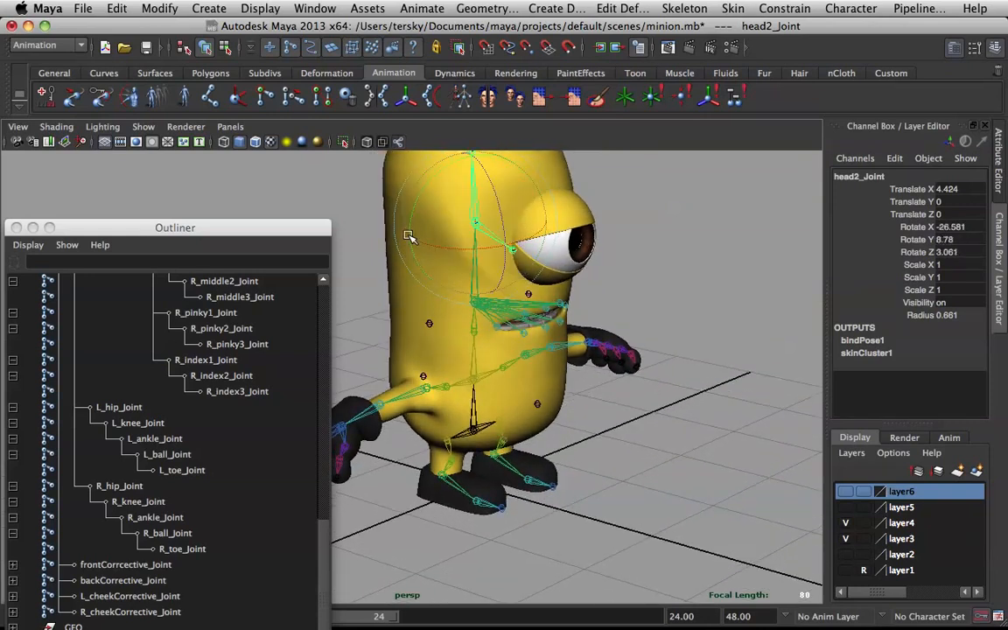
key(z)
alt+drag(471, 221, 431, 302)
key(q)
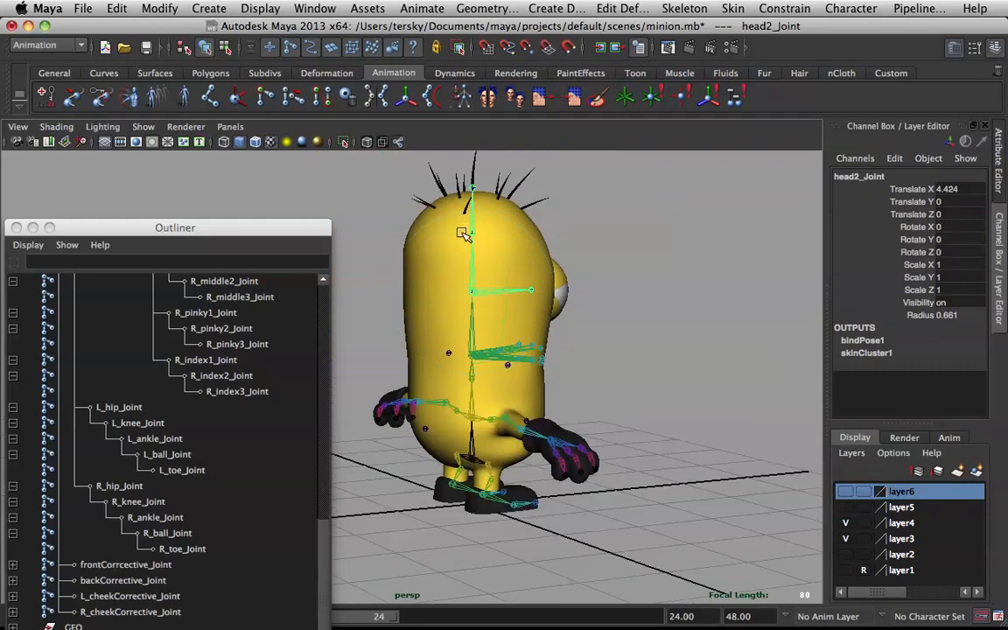
drag(488, 257, 594, 257)
key(z)
Try moving the cheek corrective joints to see their influence on the bound body from the front
alt+right_drag(684, 249, 677, 263)
click(677, 263)
alt+drag(677, 264, 518, 254)
alt+right_drag(518, 253, 735, 354)
alt+middle_drag(735, 354, 639, 310)
alt+drag(639, 310, 544, 273)
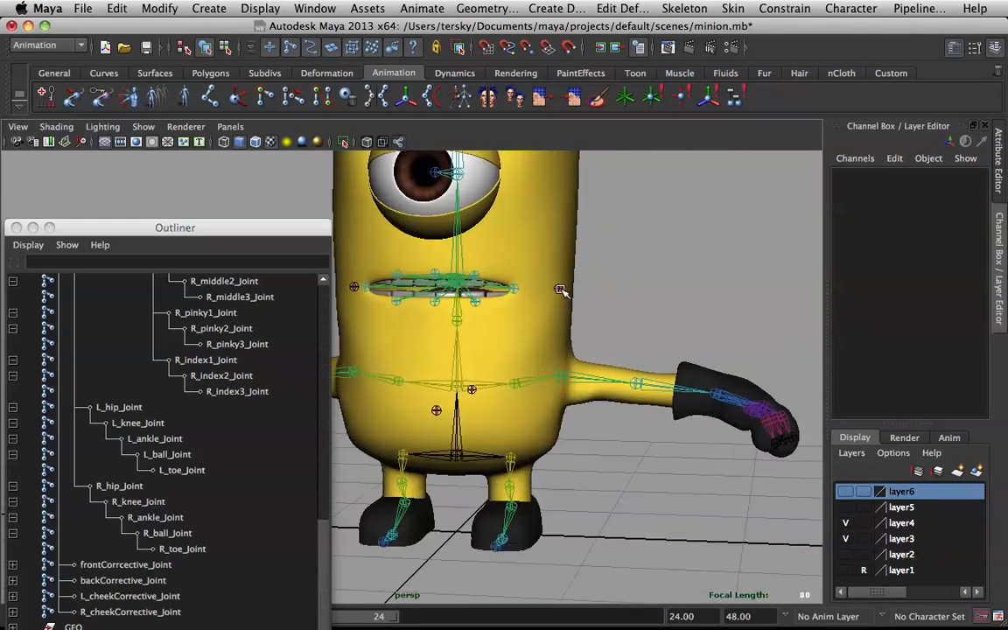
click(561, 290)
drag(584, 326, 600, 259)
click(656, 208)
scroll(669, 198, down, 5)
Undo the cheek joint changes and the smooth bind of the body mesh
key(z)
key(z)
key(z)
key(z)
key(z)
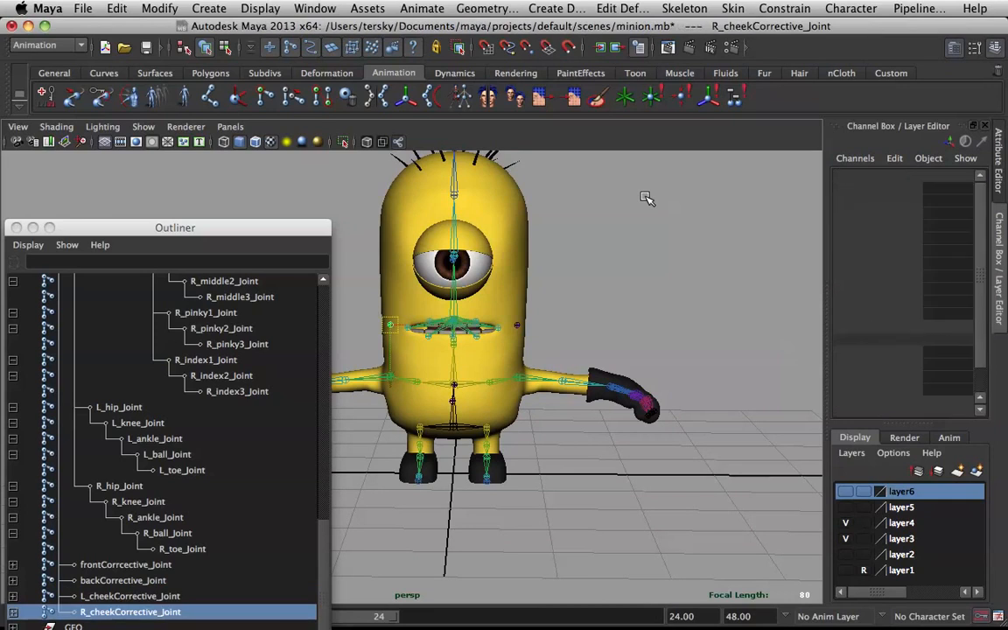
key(z)
key(z)
key(z)
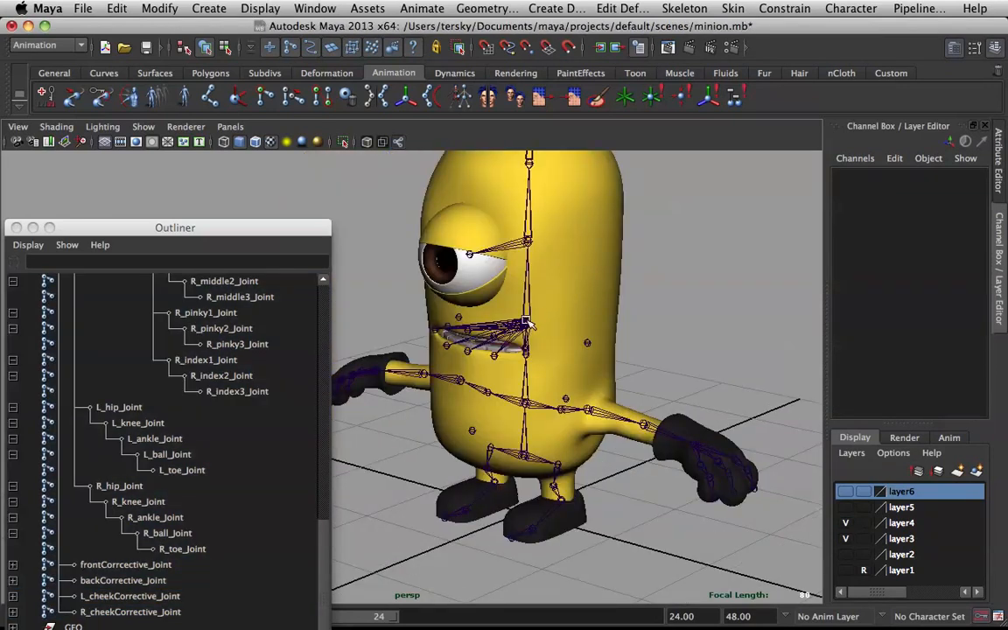
Test-rotate head1_Joint on the unbound skeleton, and undo the rotation and selection
click(528, 322)
drag(532, 320, 523, 297)
key(z)
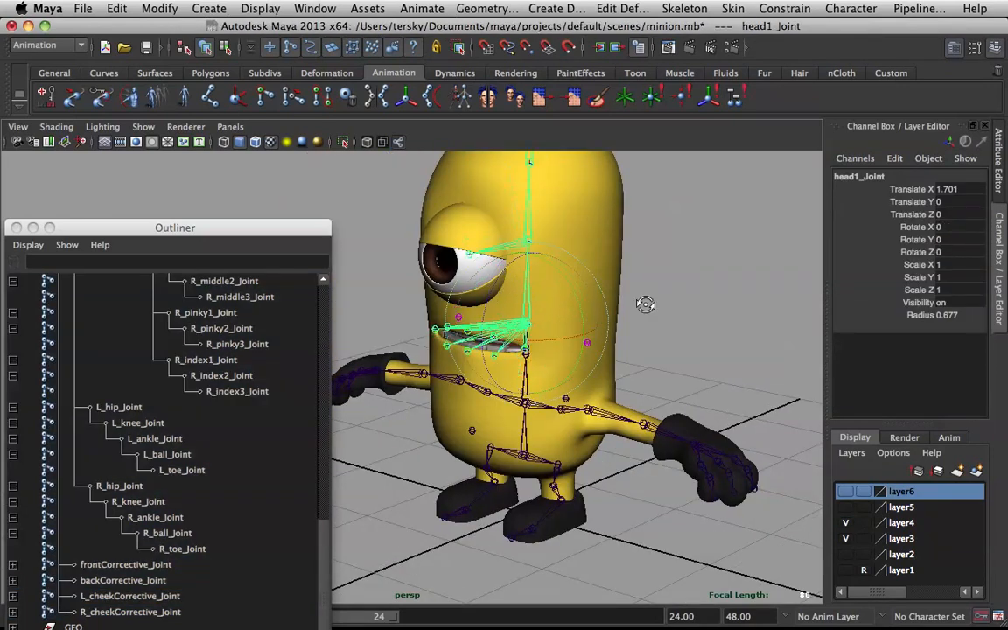
key(ctrl+z)
key(ctrl+z)
key(ctrl+z)
key(space)
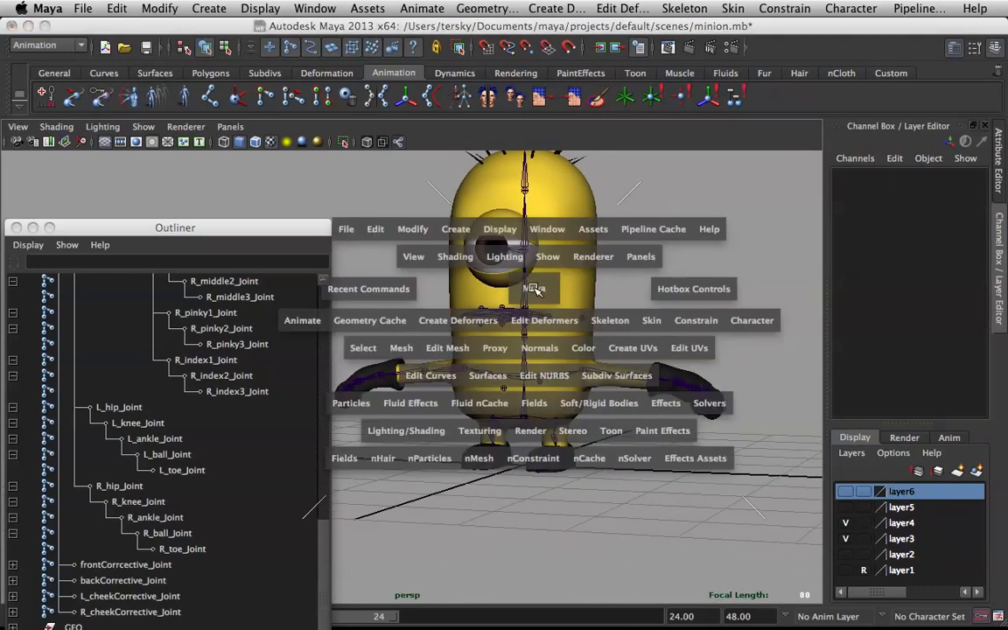
Frame the minion's head and upper body in the front view and start the Joint Tool
key(space)
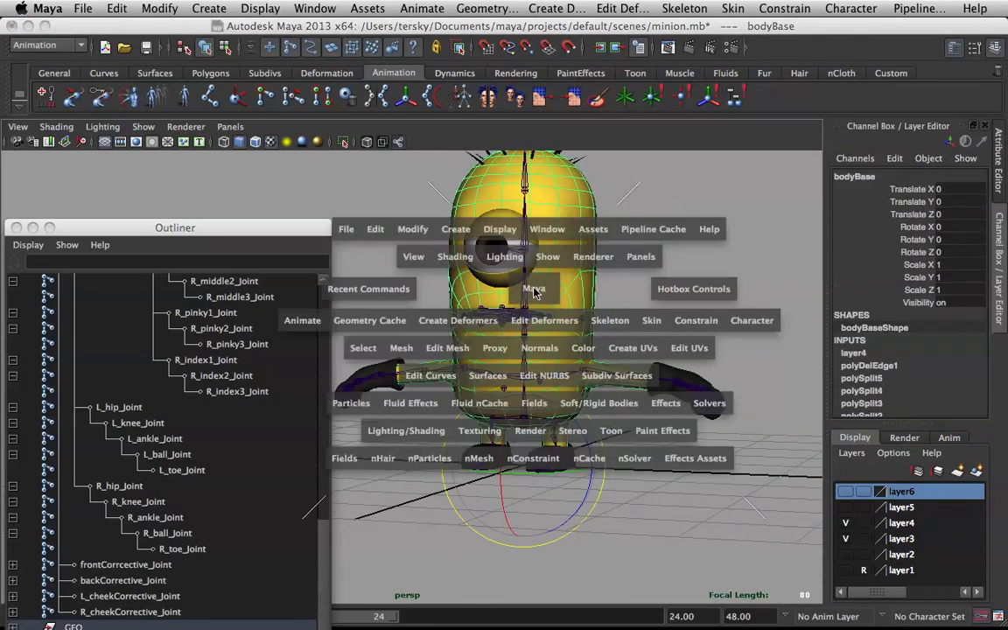
drag(534, 292, 534, 325)
click(744, 254)
scroll(748, 239, down, 2)
alt+middle_drag(745, 236, 699, 309)
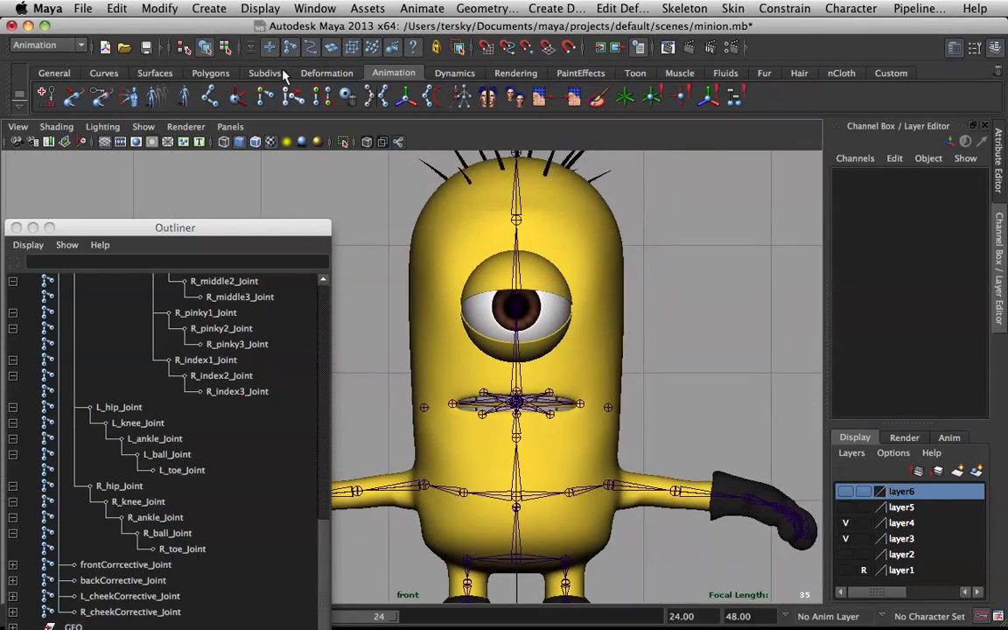
click(212, 97)
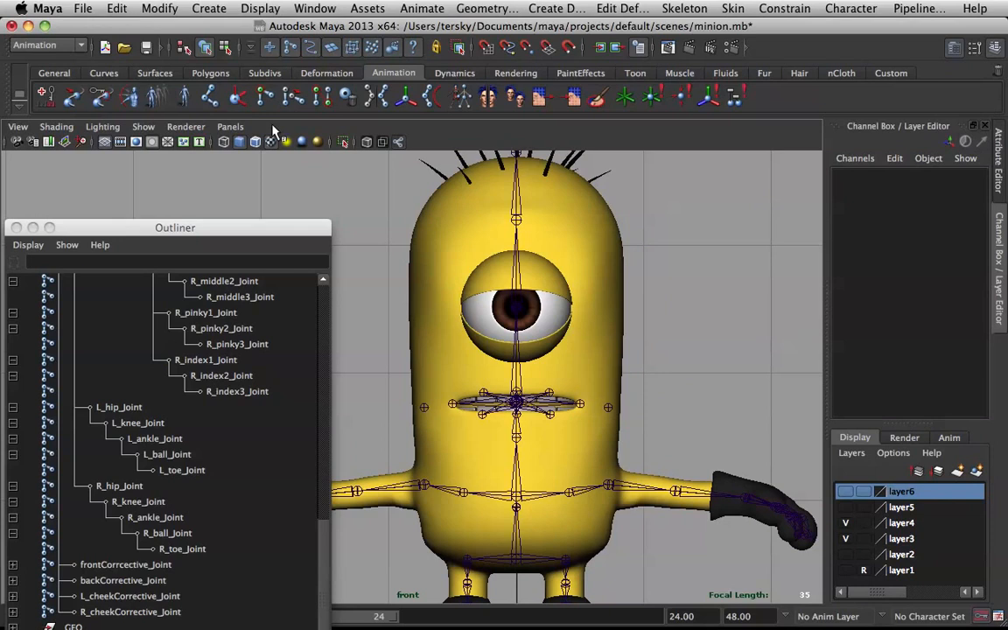
click(608, 307)
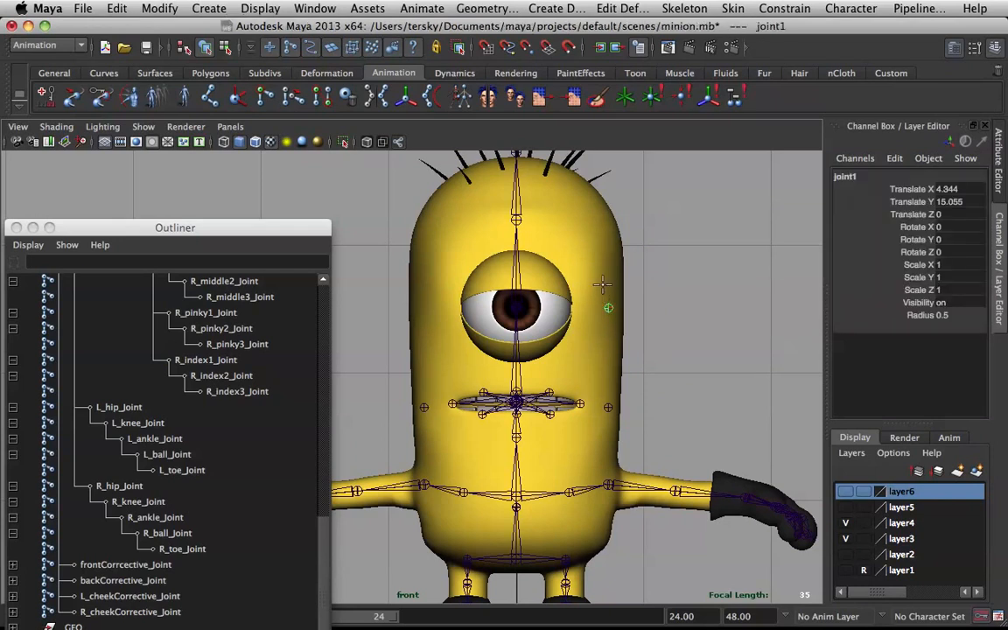
click(599, 218)
key(BackSpace)
key(BackSpace)
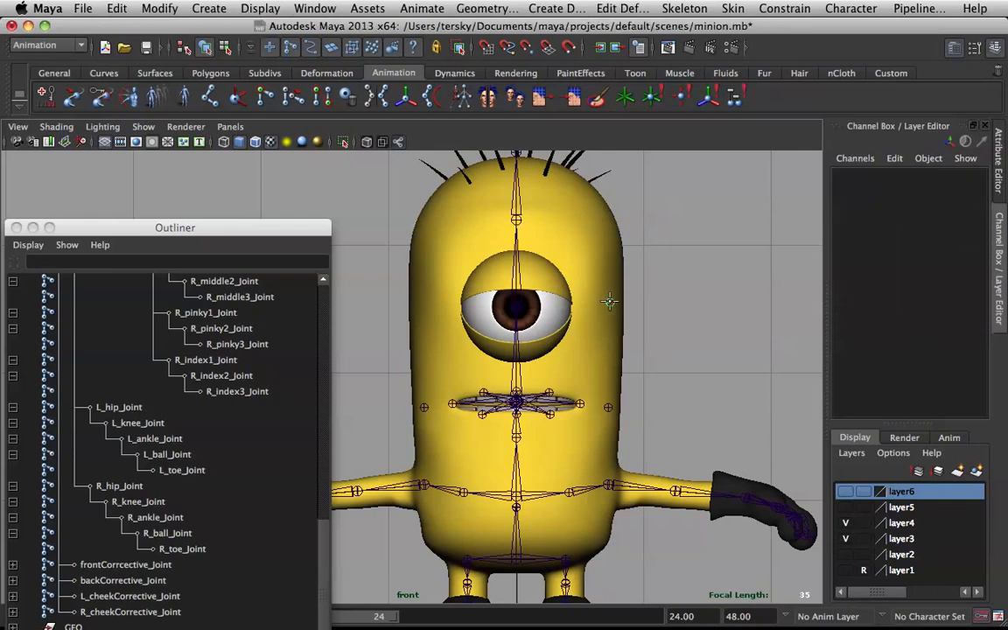
Place two separate joints on the minion's left head side, at about X 4.418, Y 15.314 beside the eye and X 3.714, Y 19.277 above
click(610, 302)
click(595, 217)
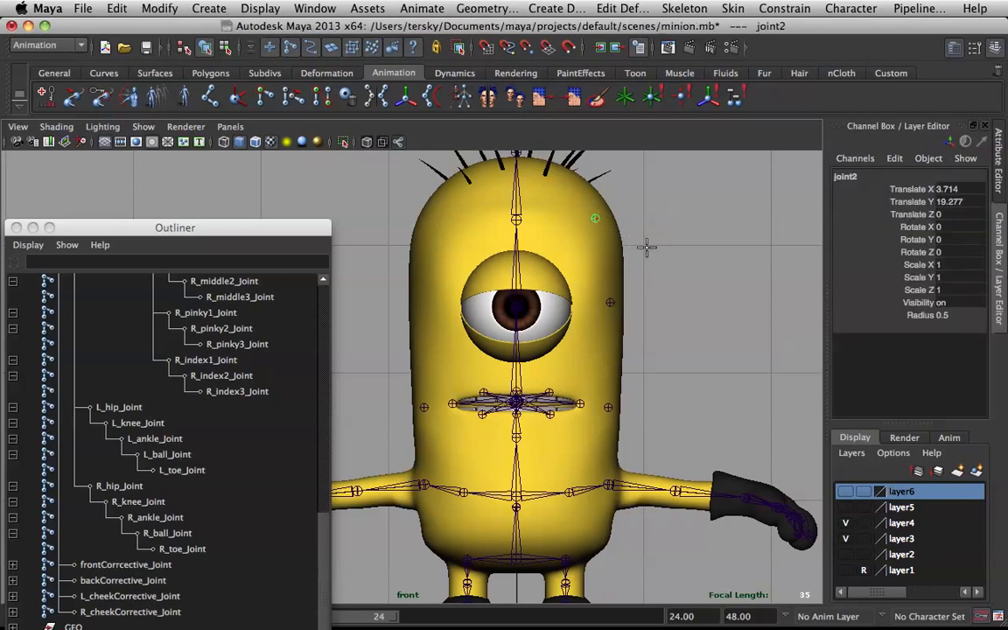
In the side view, place two separate joints at the back of the head, at about Y 19.028, Z -3.888 and Y 15.005, Z -4.089
key(space)
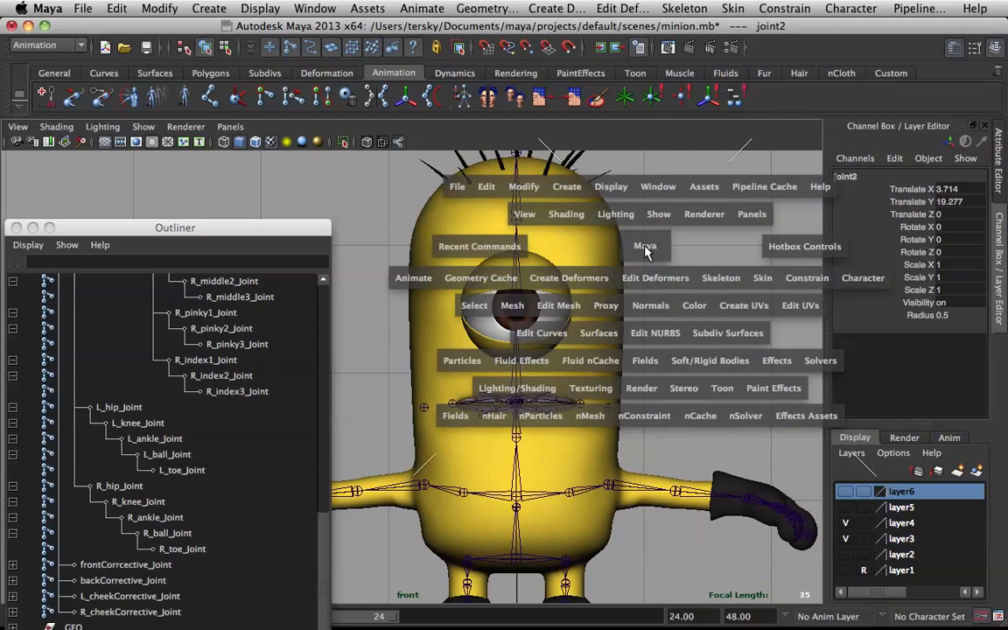
click(645, 251)
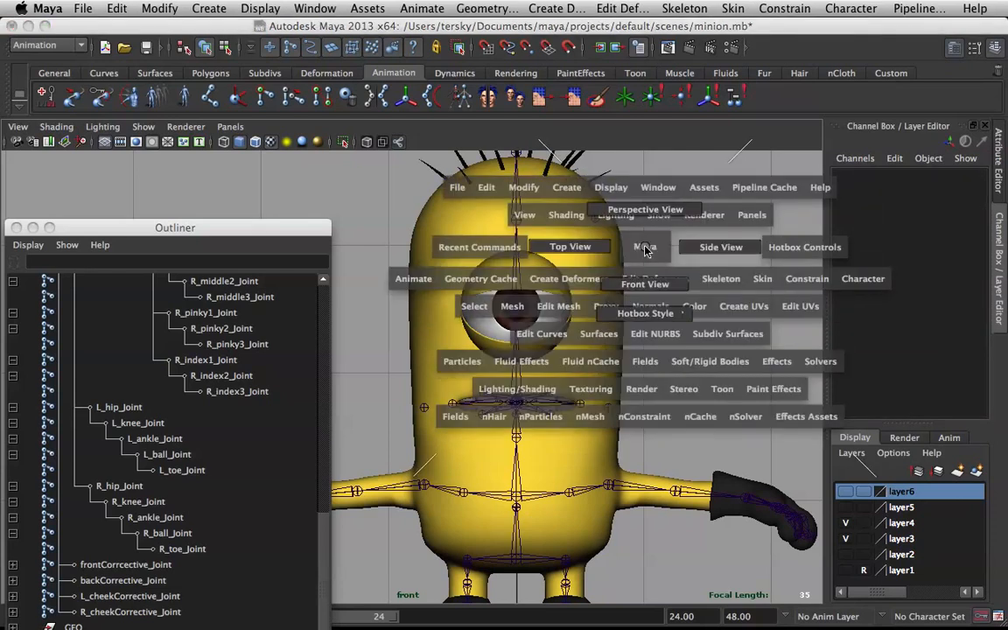
drag(645, 251, 667, 248)
alt+right_drag(629, 229, 596, 245)
alt+middle_drag(596, 245, 602, 252)
click(207, 93)
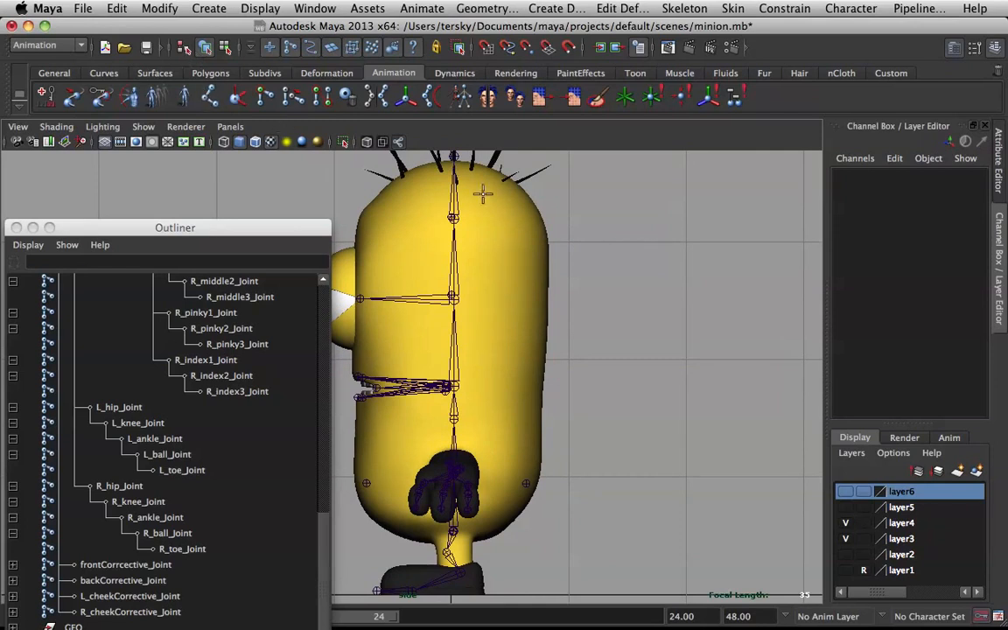
click(526, 221)
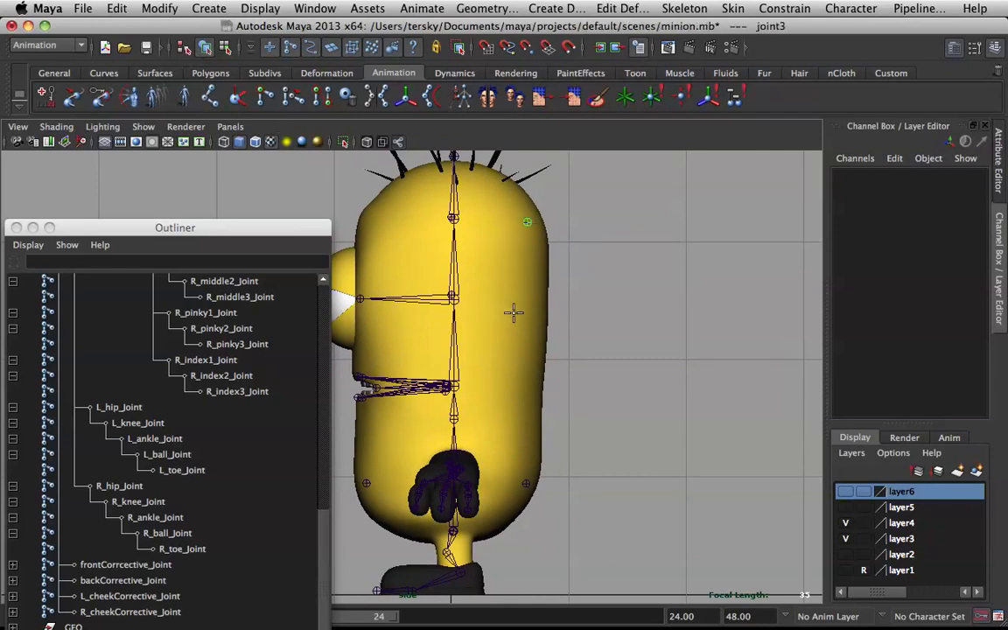
key(Return)
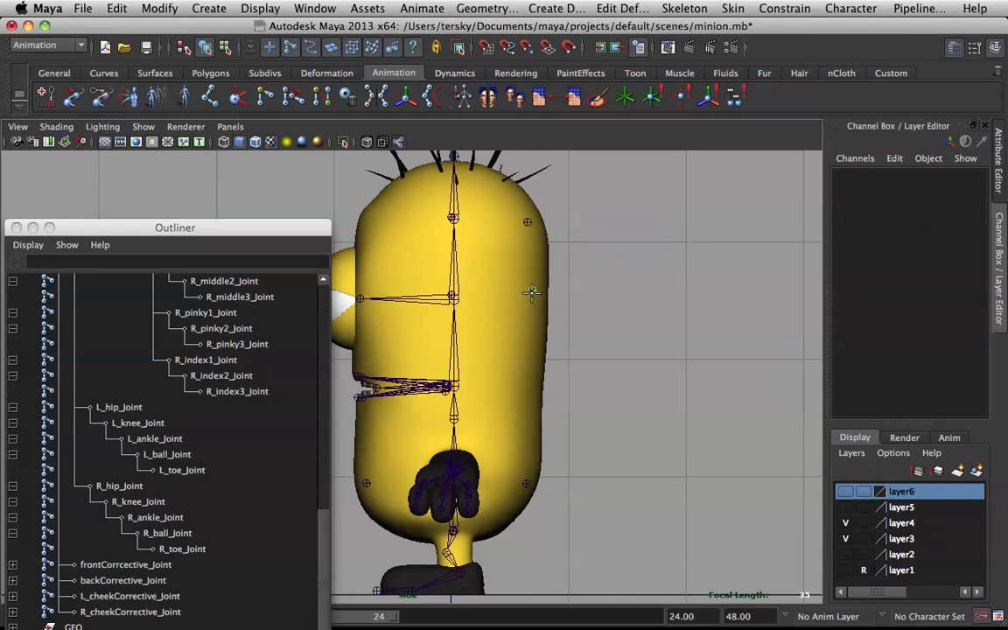
click(532, 299)
Return to the perspective view framed on the face, and reposition the Outliner so the newly created joints can be listed
key(space)
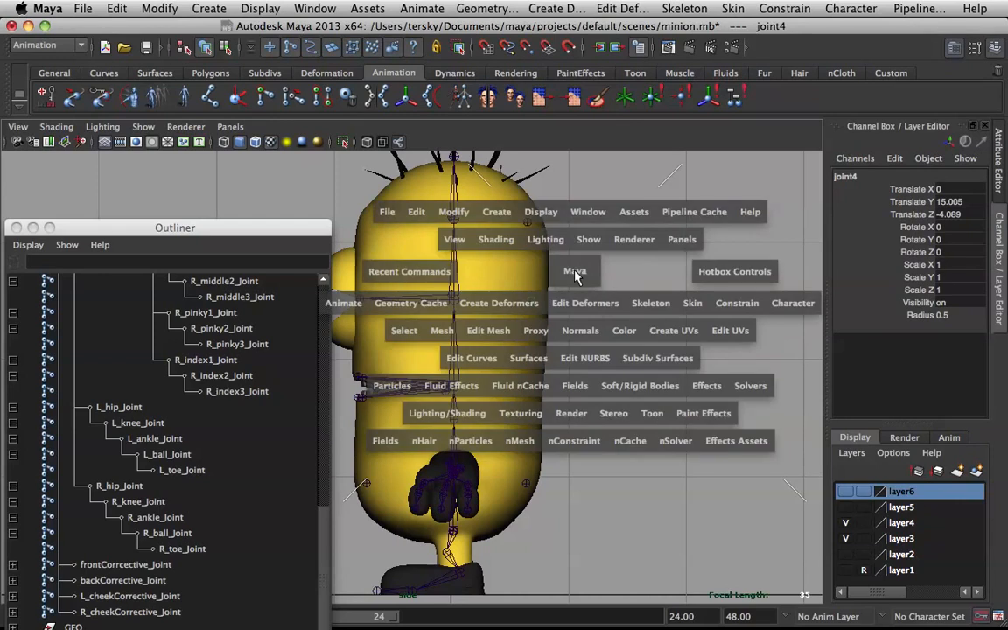
key(space)
drag(575, 273, 698, 233)
alt+middle_drag(698, 234, 626, 279)
mouse_move(626, 279)
alt+mouse_down()
mouse_move(639, 274)
mouse_move(613, 282)
alt+mouse_up()
drag(168, 227, 174, 72)
alt+drag(389, 298, 495, 302)
scroll(540, 308, up, 5)
alt+middle_drag(541, 308, 549, 349)
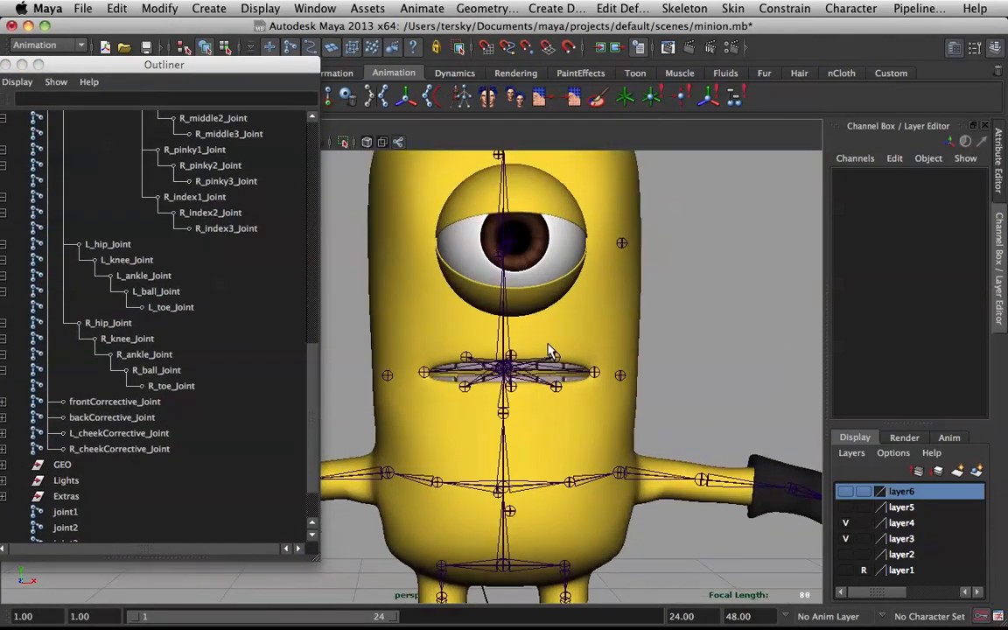
alt+drag(549, 348, 521, 357)
Try moving L_mouthCorner_Joint up toward the side of the head, and undo the moves
click(585, 384)
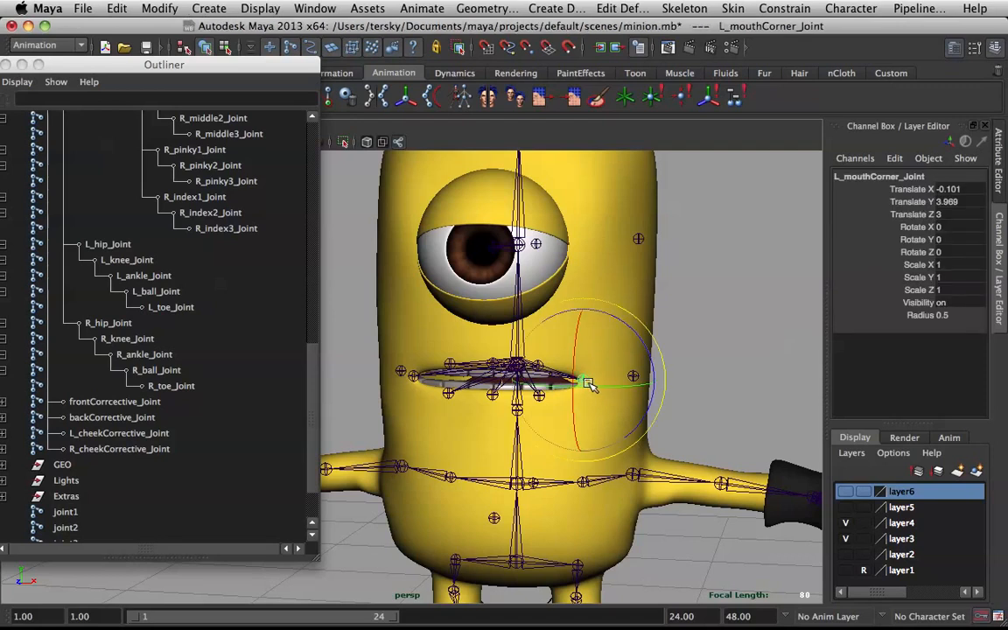
key(w)
drag(586, 382, 619, 359)
key(z)
scroll(618, 361, down, 3)
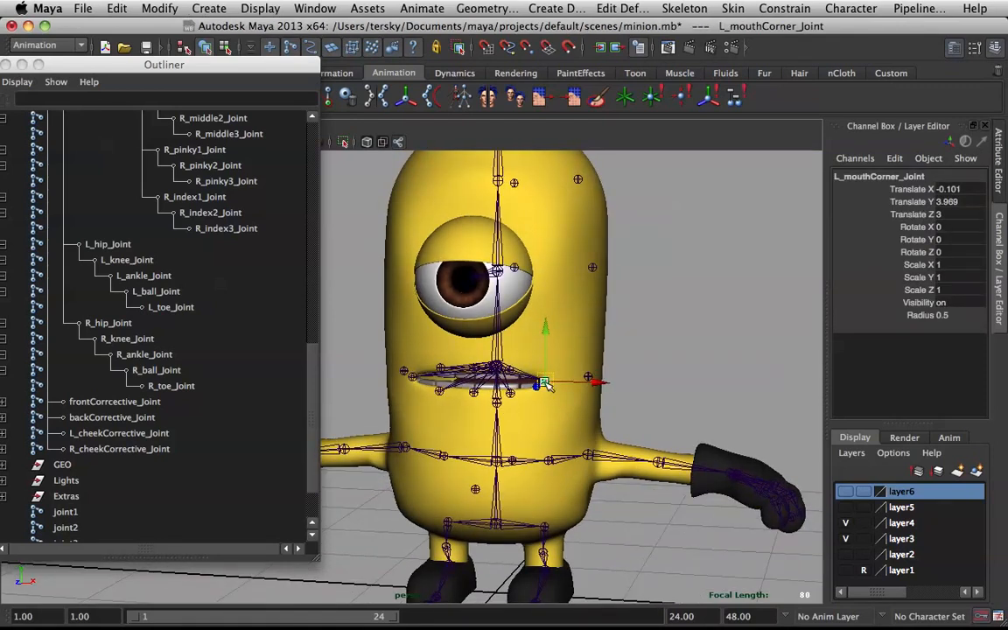
drag(540, 382, 585, 235)
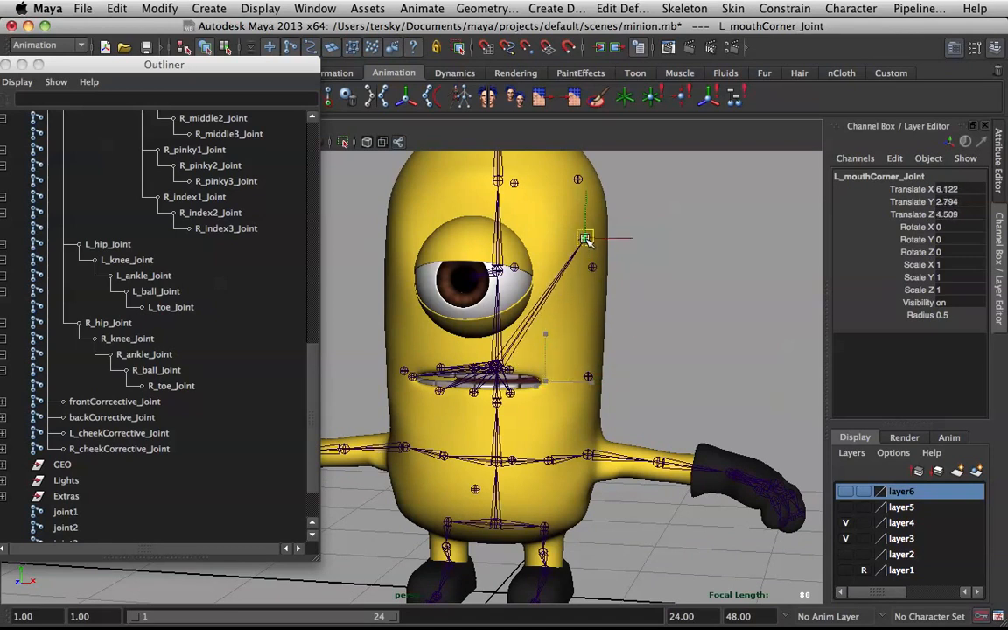
key(z)
Examine the placement of the new side and back head joints from side and three-quarter angles
alt+drag(642, 370, 586, 381)
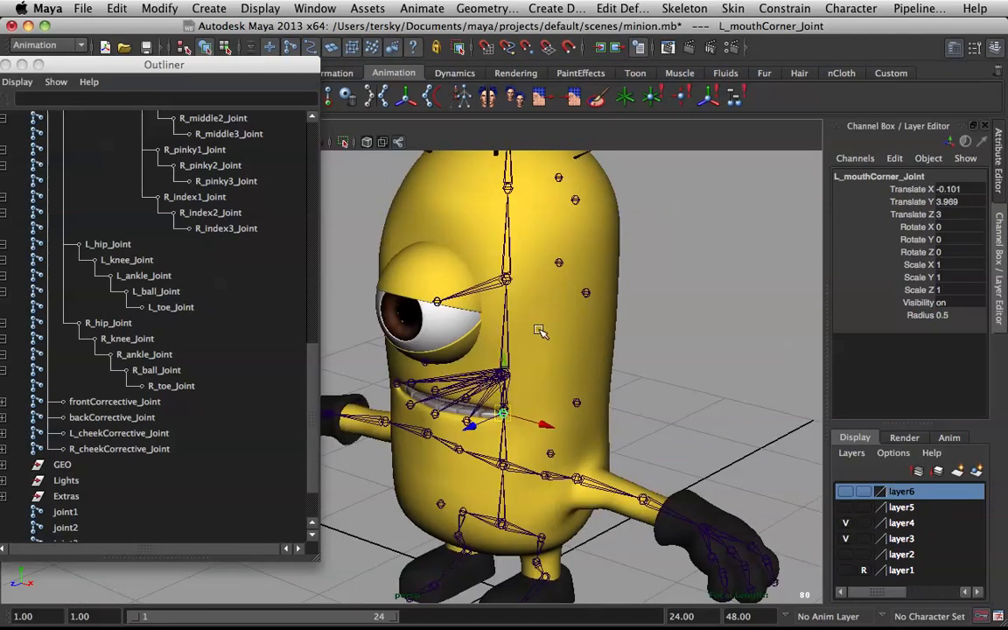
alt+drag(457, 340, 523, 367)
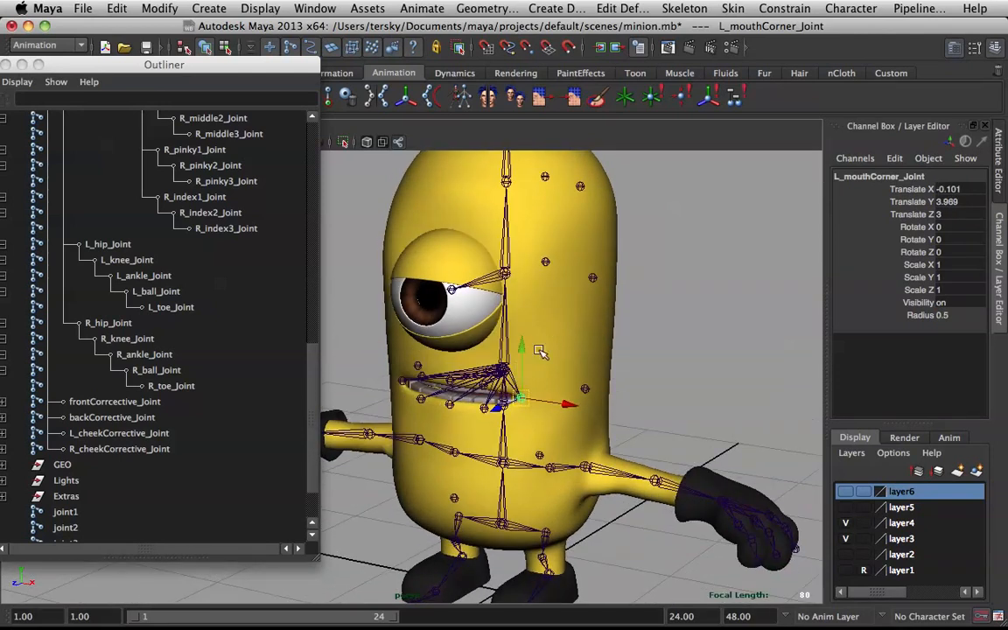
alt+drag(646, 313, 624, 358)
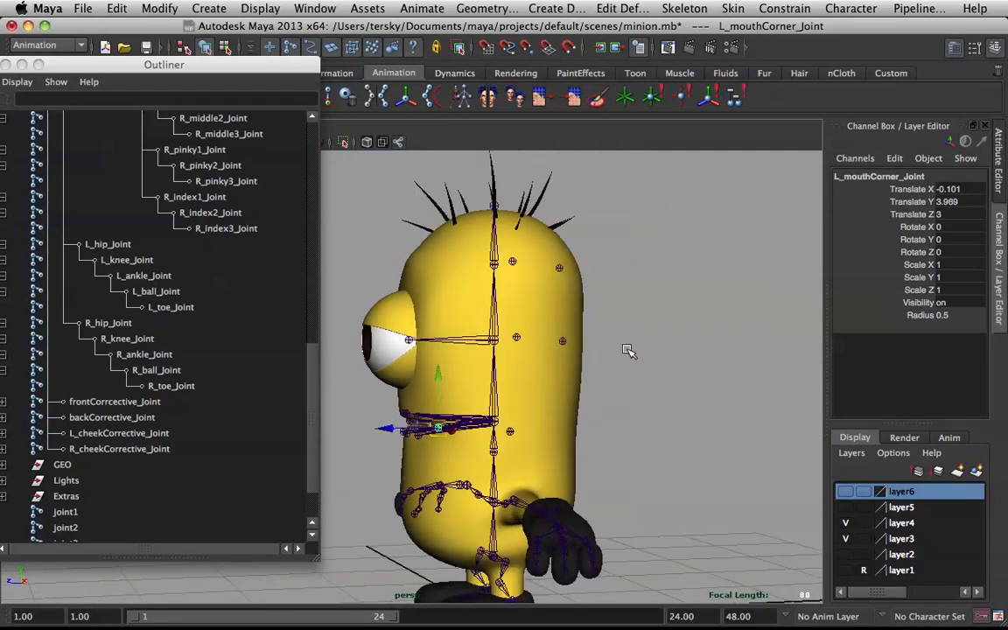
alt+middle_drag(640, 342, 657, 363)
alt+drag(657, 362, 649, 366)
alt+right_drag(661, 358, 677, 356)
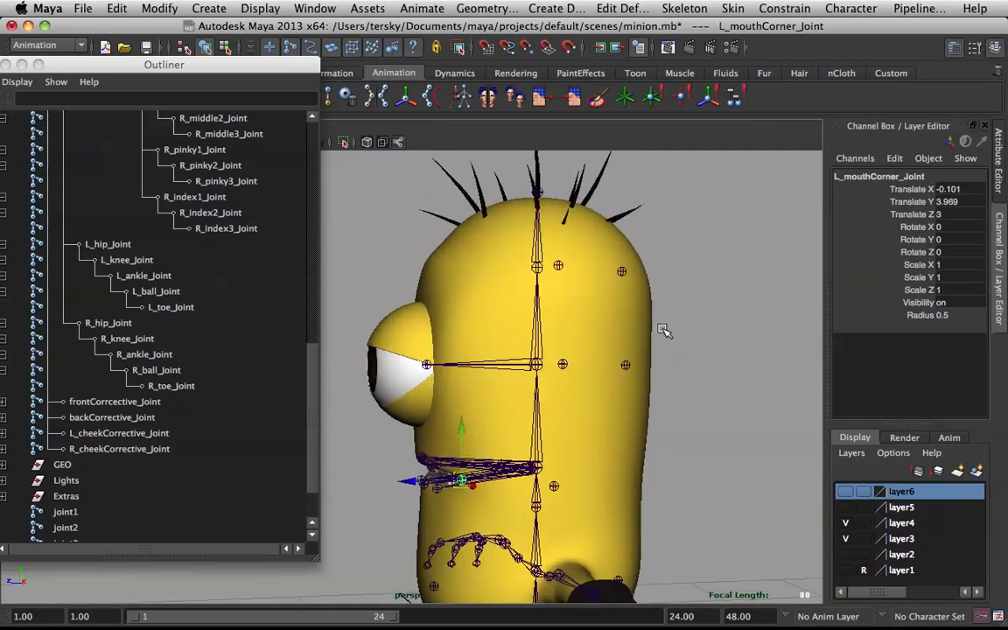
alt+drag(663, 330, 674, 372)
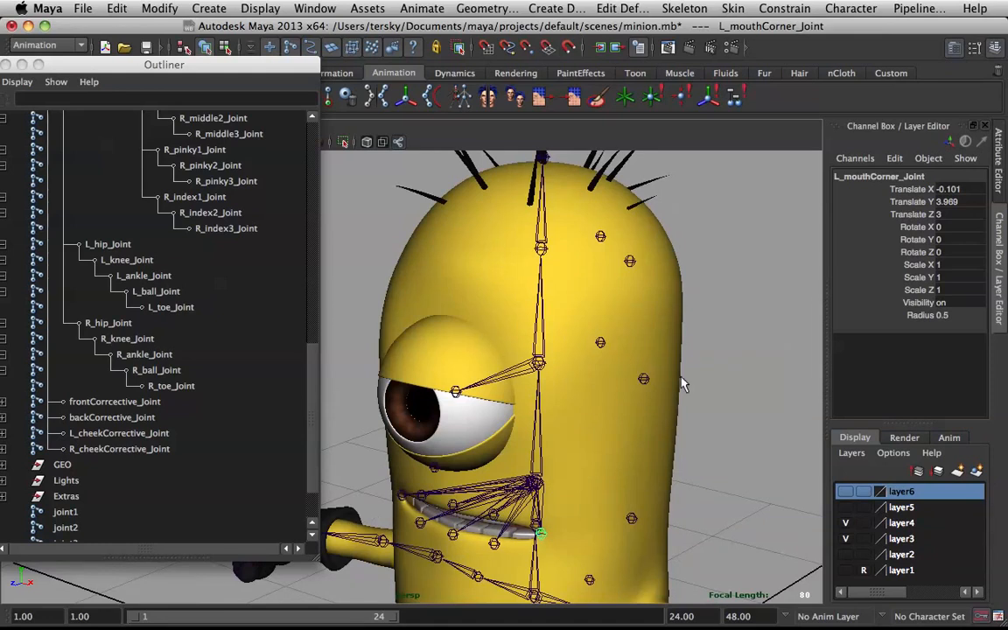
Rename joint1, the joint on the left side of the head at eye height, to L_headCorrective_Joint
click(65, 512)
scroll(117, 438, down, 2)
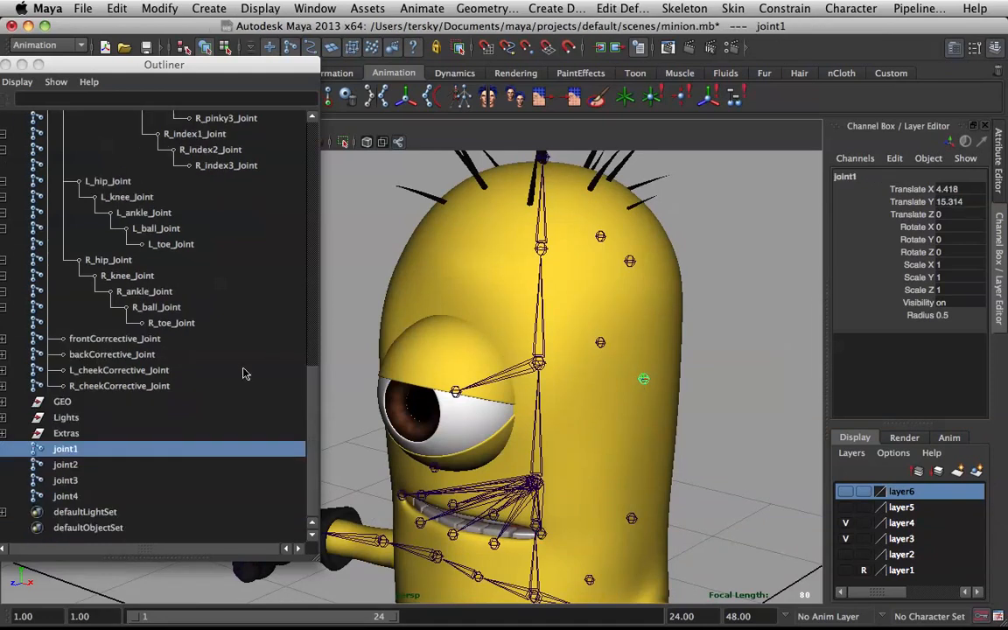
double_click(79, 449)
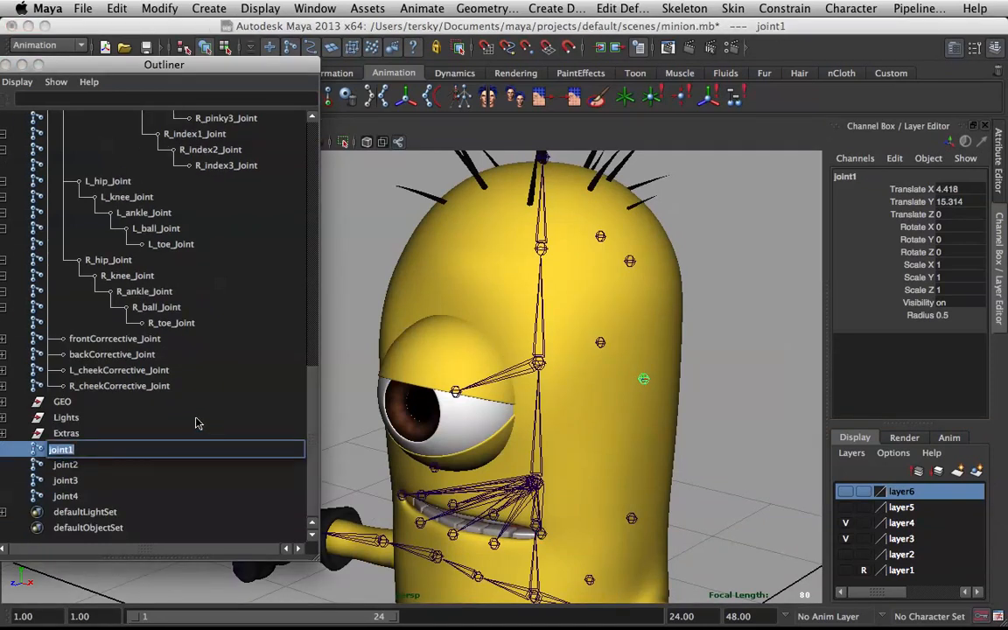
text(L_headCorrective_J)
key(Return)
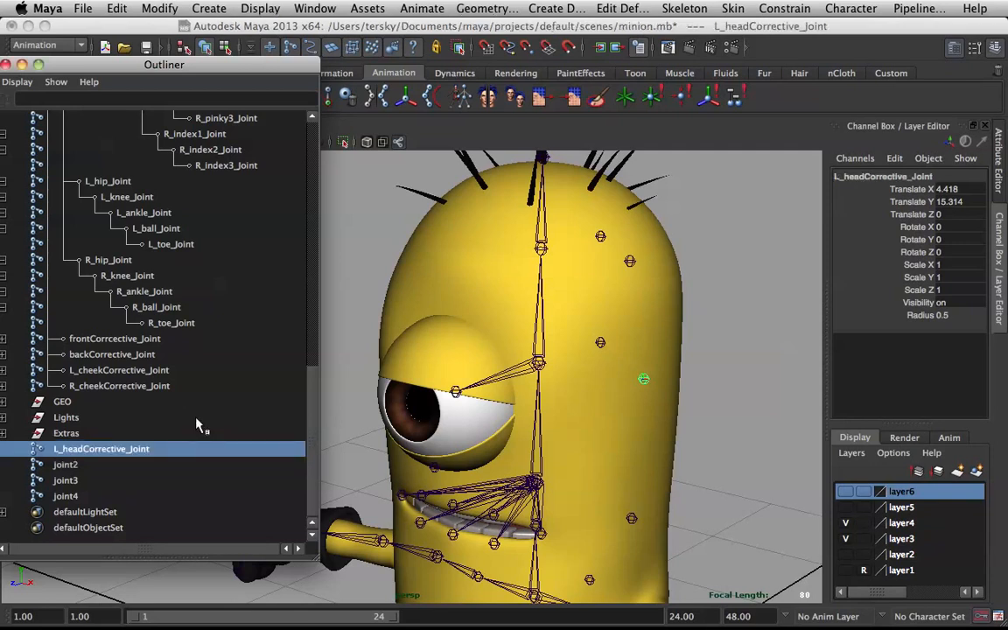
Rename joint2, the upper joint on the left side of the head, to L_headTopCorrective_Joint
click(73, 465)
double_click(74, 465)
text(L_headTopCorrective_Joint)
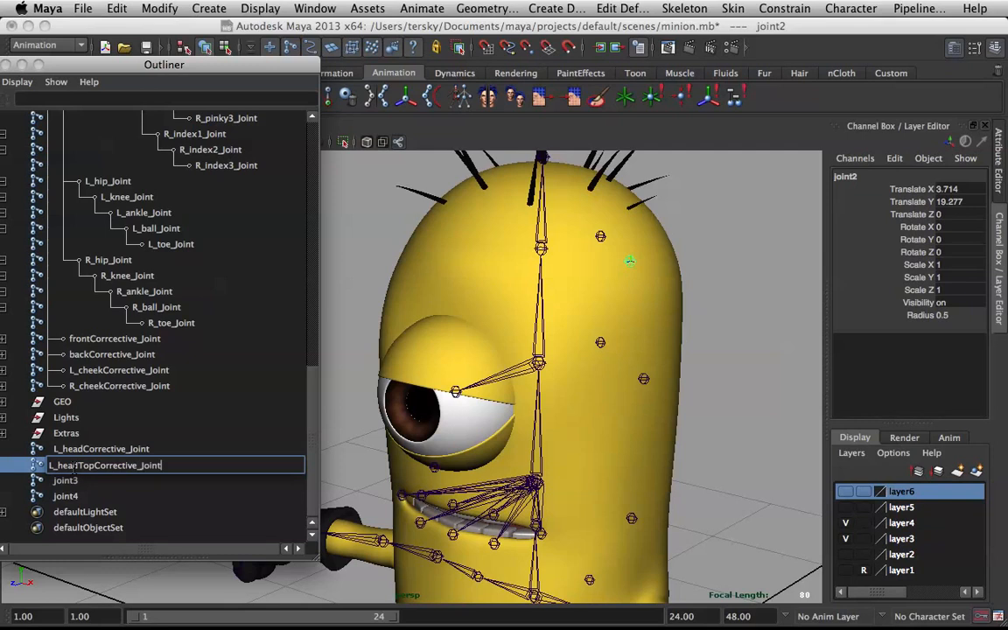
key(Return)
Rename joint3, the upper joint at the back of the head, to back_HeadTopCorrective_Joint
double_click(65, 481)
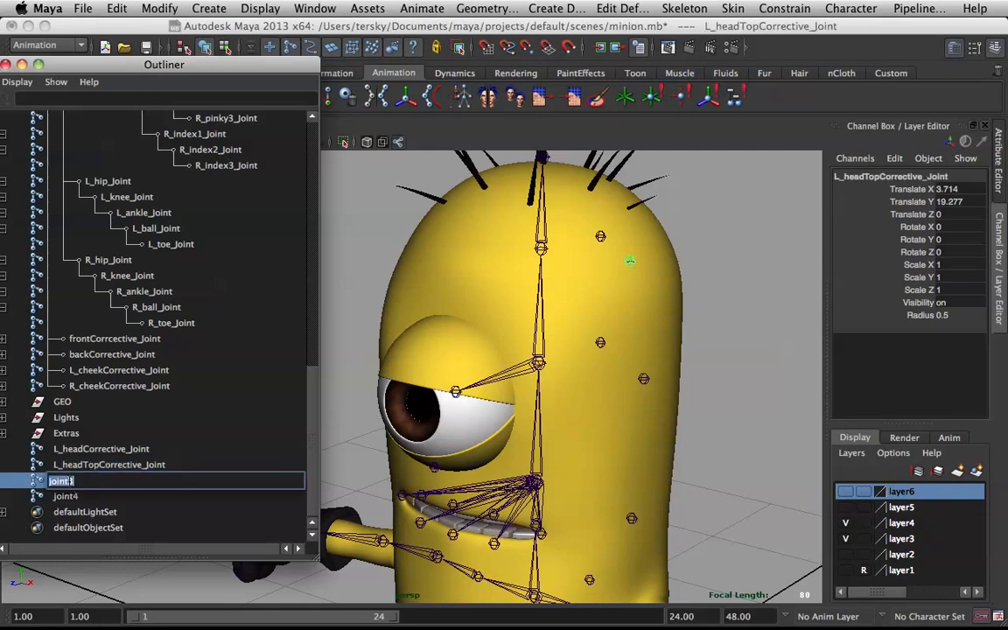
text(back_Head)
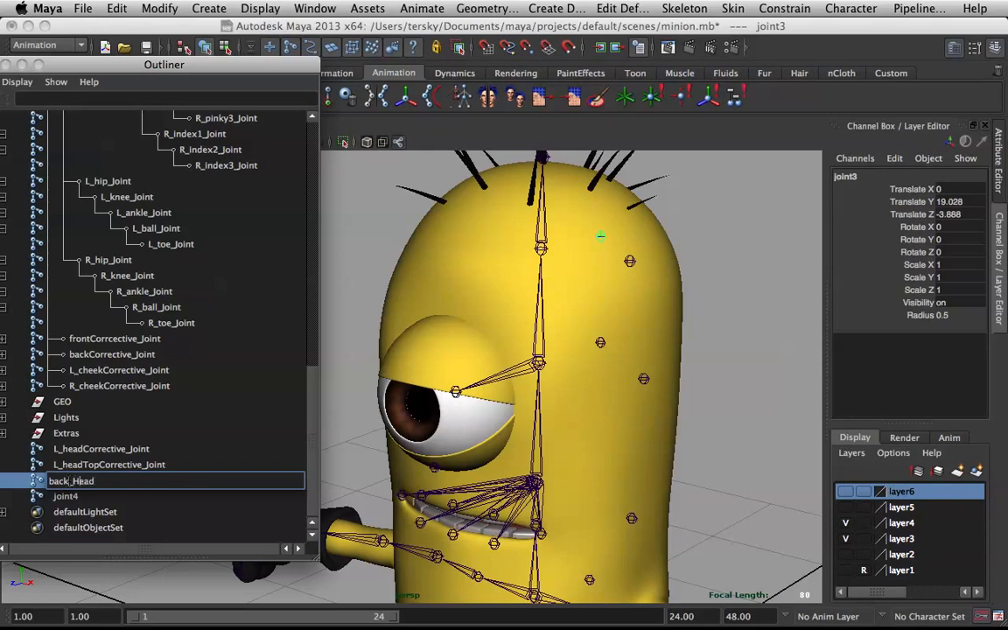
text(TopCorrective_Joint)
key(Return)
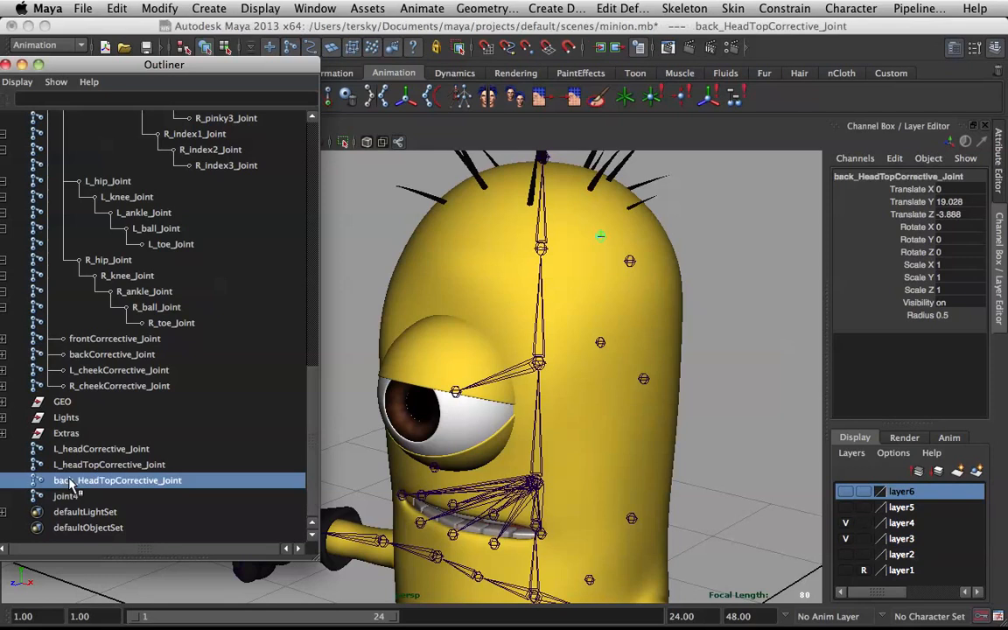
Rename joint4, the lower joint at the back of the head, to back_headCorrective_Joint
double_click(69, 497)
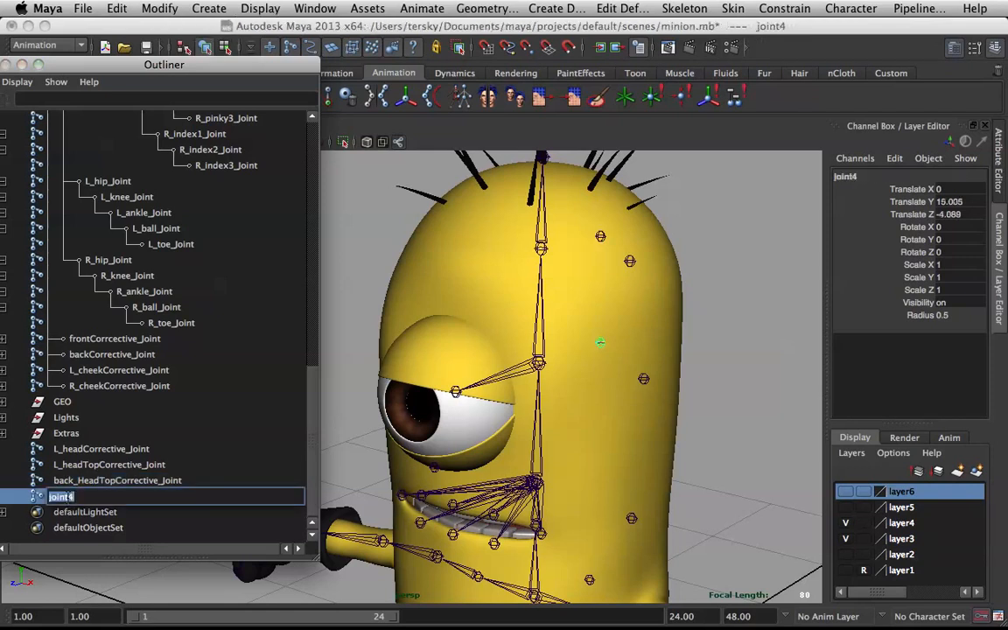
text(ba)
text(ck)
text(_H)
text(ead_)
text(c)
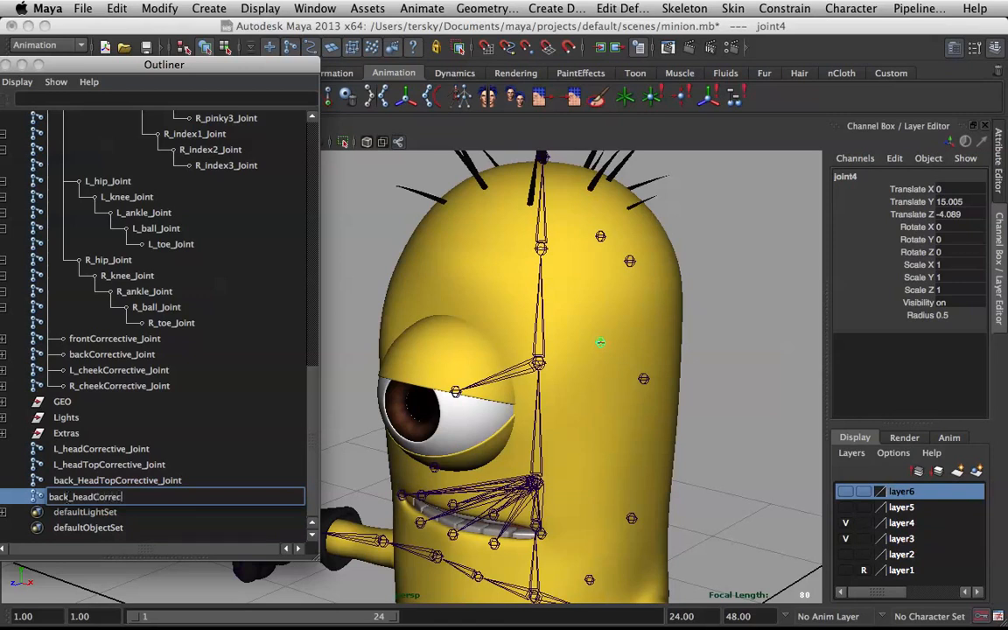
text(orrective_Joint)
key(Return)
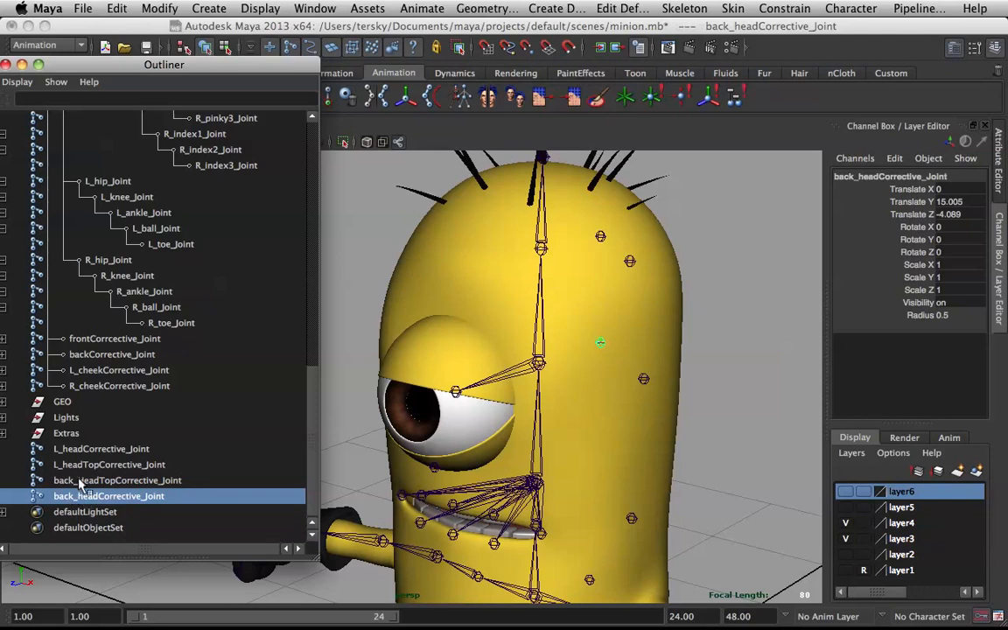
Correct the capitalization of the upper back head joint's name to back_headTopCorrective_Joint
double_click(76, 481)
click(74, 482)
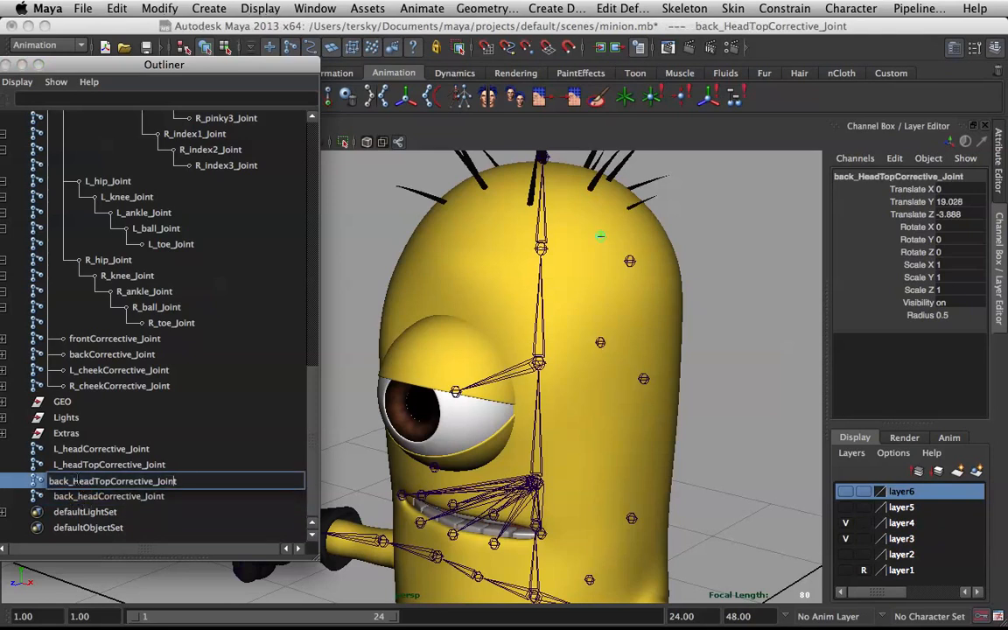
key(BackSpace)
text(h)
key(Return)
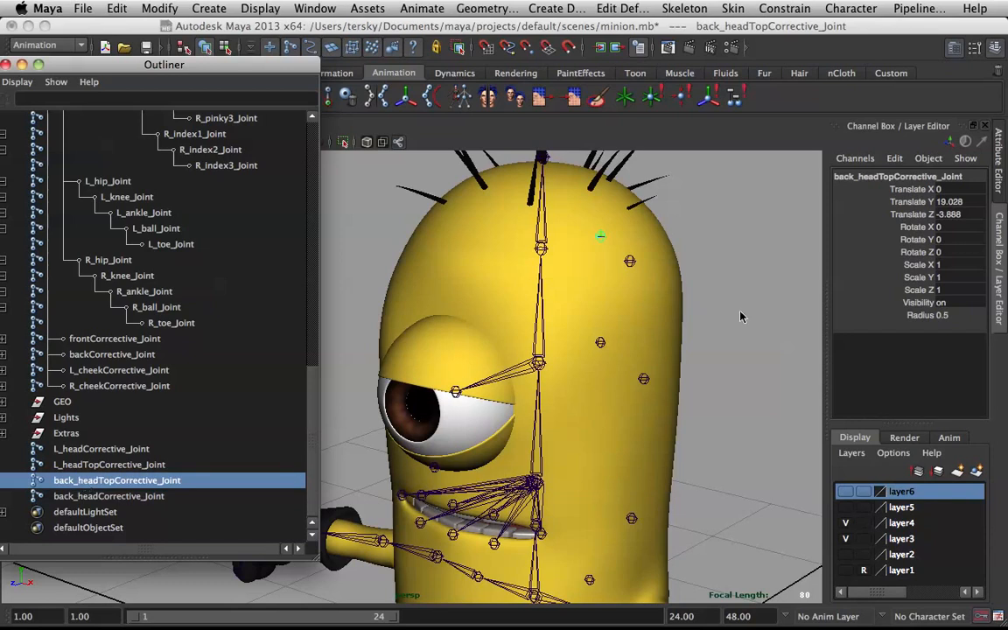
Mirror L_headTopCorrective_Joint and L_headCorrective_Joint across to the right side of the head
alt+drag(670, 319, 639, 281)
click(624, 250)
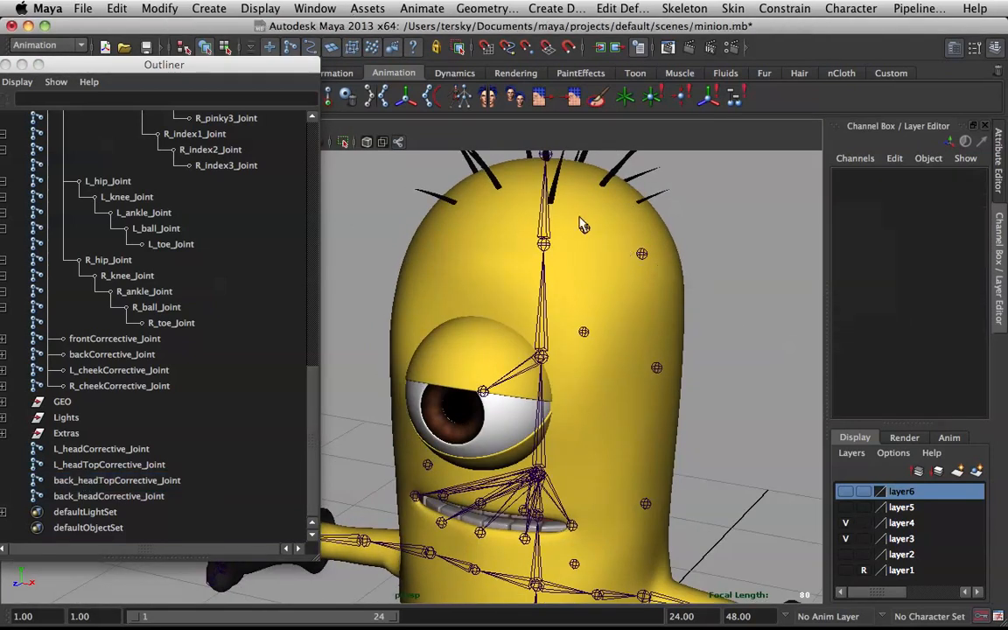
click(585, 229)
click(642, 254)
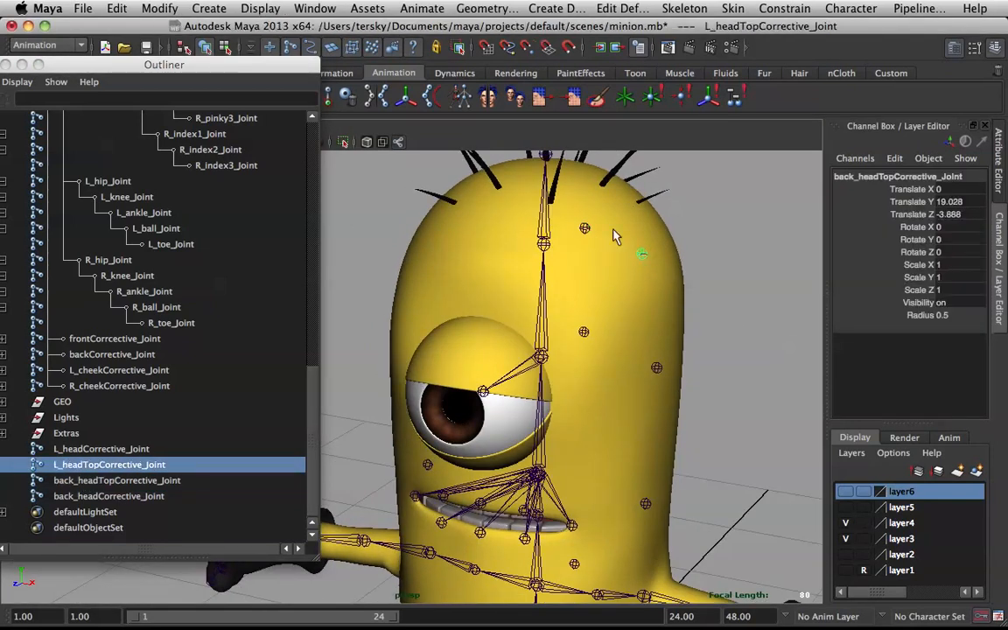
click(382, 98)
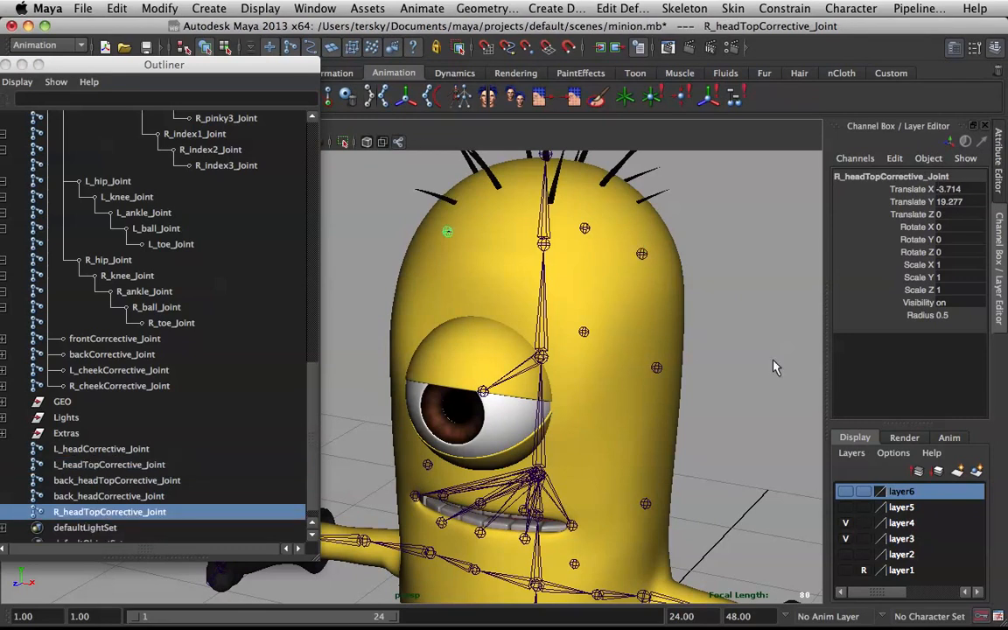
click(656, 369)
key(g)
click(738, 327)
Parent-constrain L_headTopCorrective_Joint to head3_Joint
alt+drag(623, 338, 541, 256)
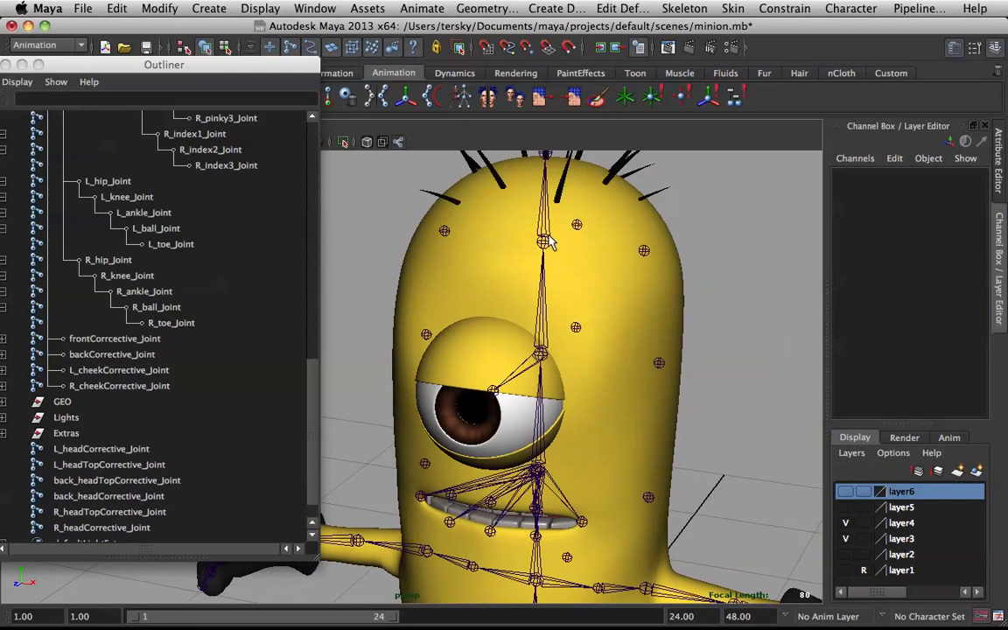
click(545, 238)
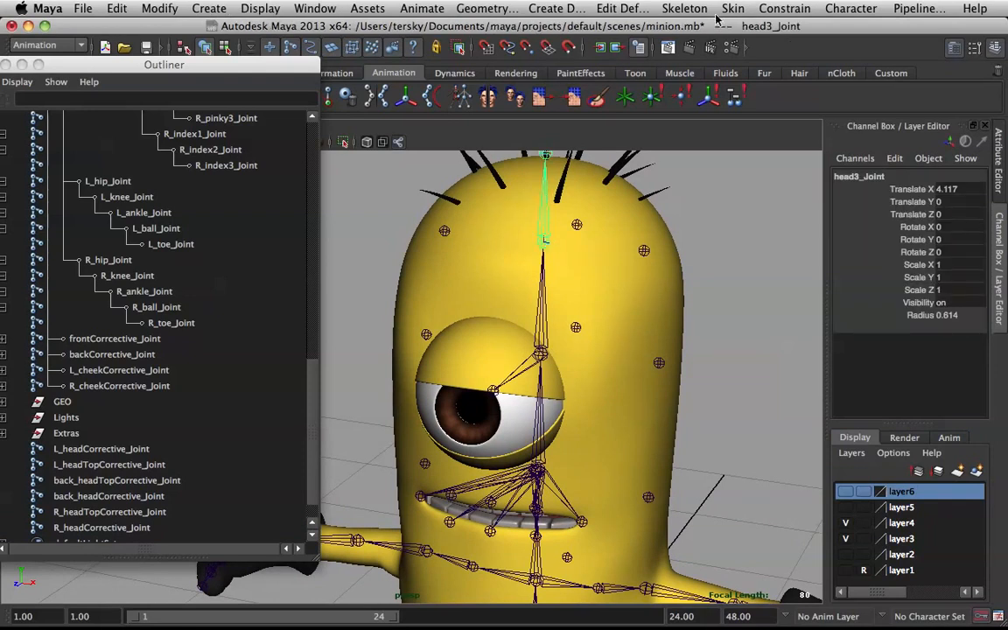
click(770, 7)
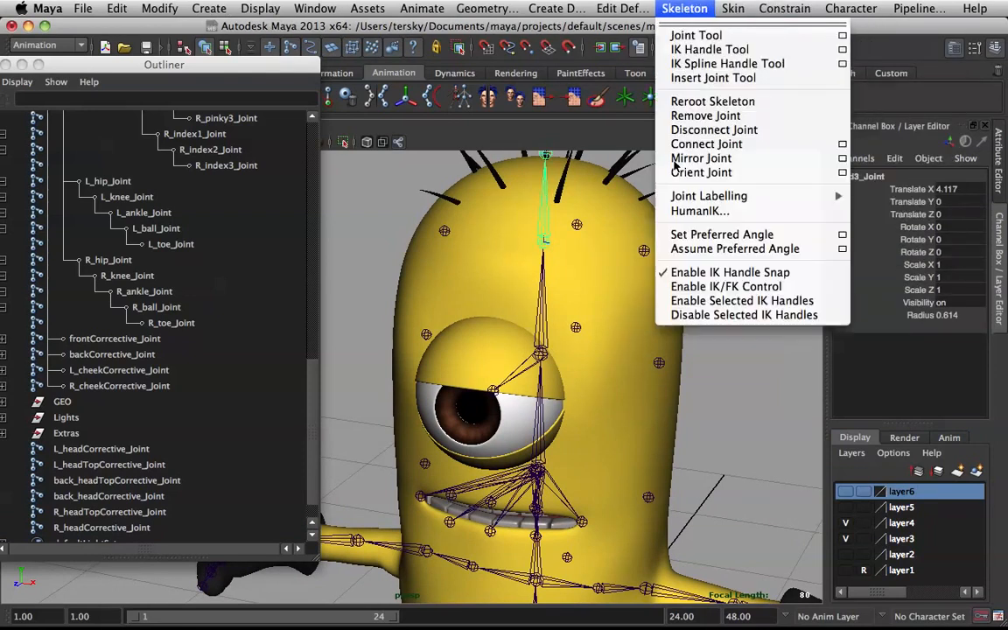
click(549, 229)
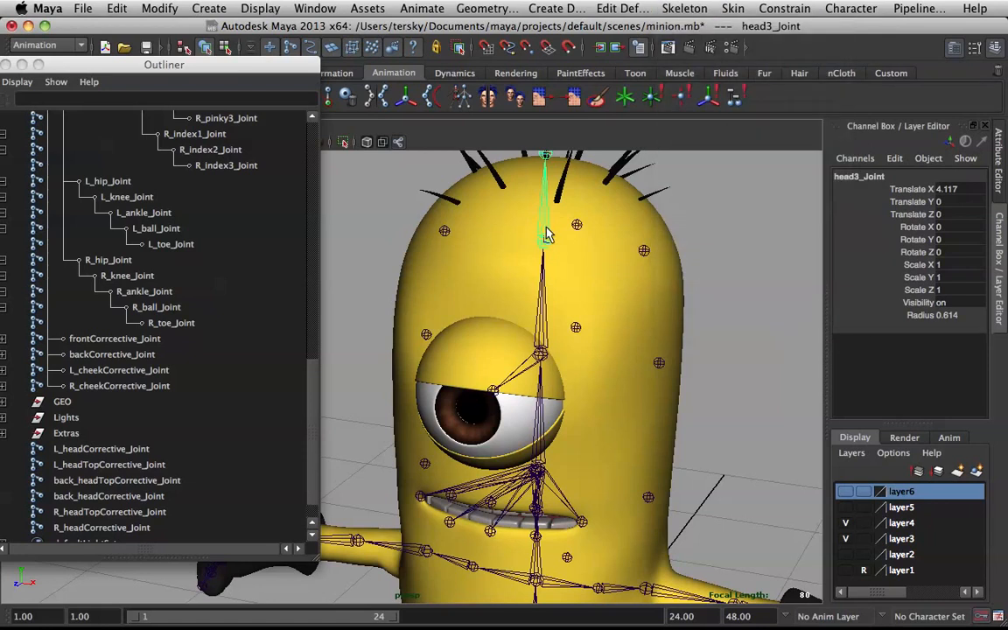
shift+click(644, 252)
click(784, 7)
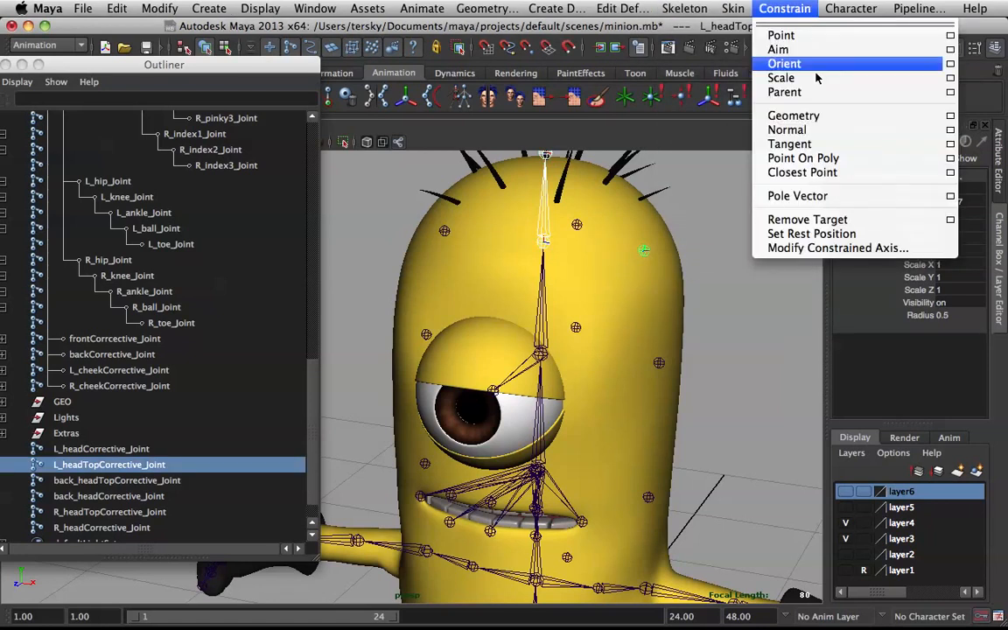
click(817, 99)
click(794, 7)
click(808, 91)
Parent-constrain back_headTopCorrective_Joint and R_headTopCorrective_Joint to head3_Joint
click(543, 235)
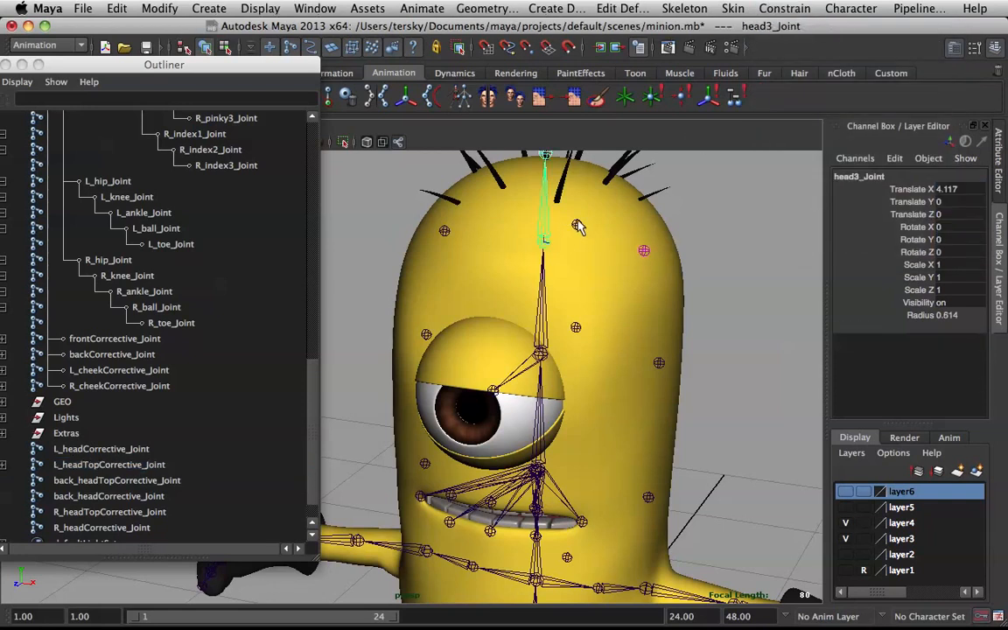
shift+click(577, 224)
key(g)
click(546, 233)
shift+click(446, 231)
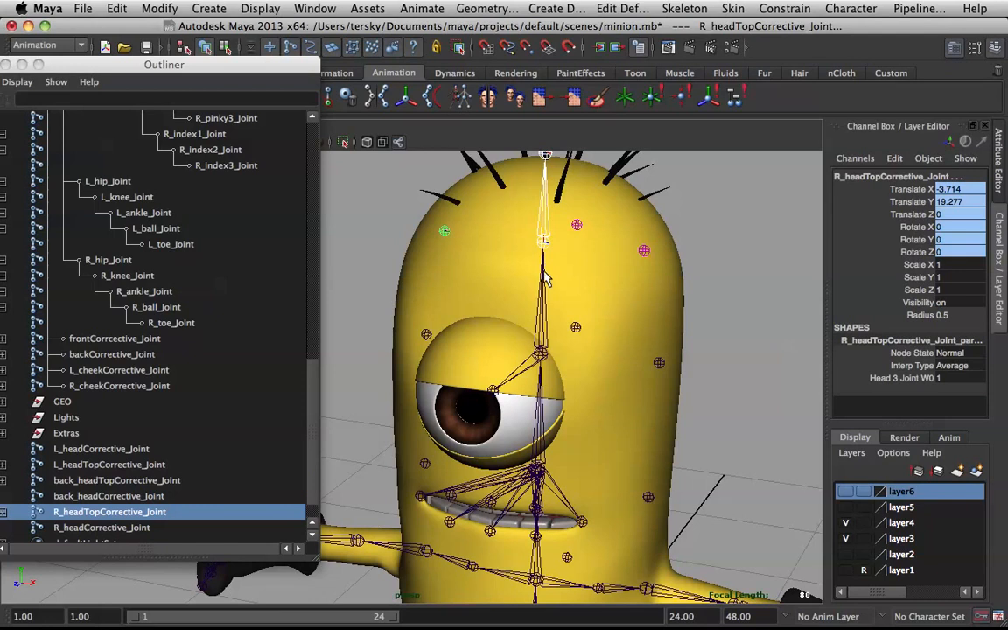
Parent-constrain the three lower head corrective joints, L, back and R, to head3_Joint
click(543, 234)
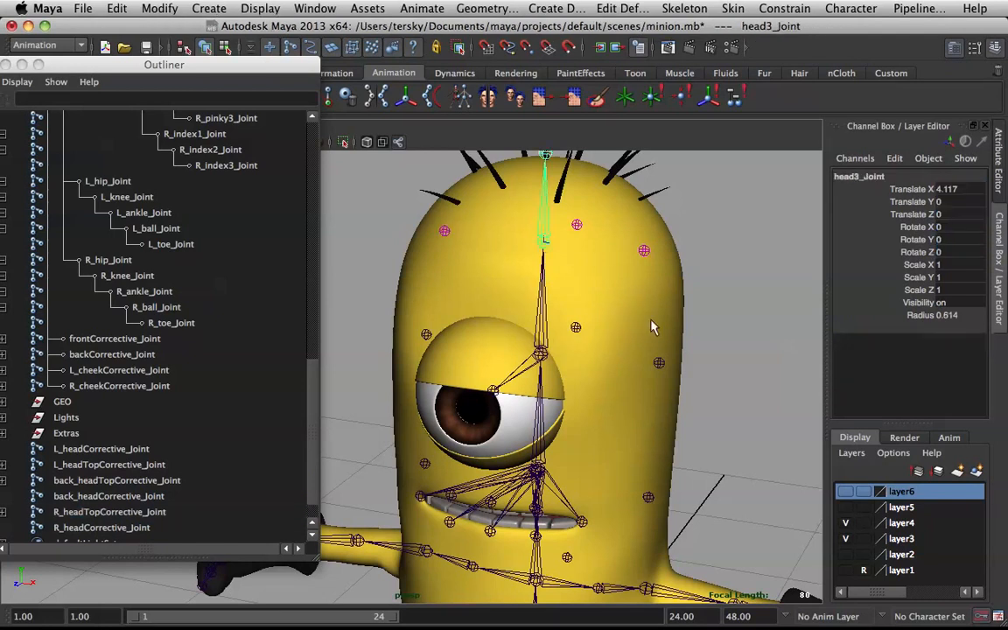
shift+click(660, 363)
key(g)
click(544, 238)
shift+click(577, 330)
key(g)
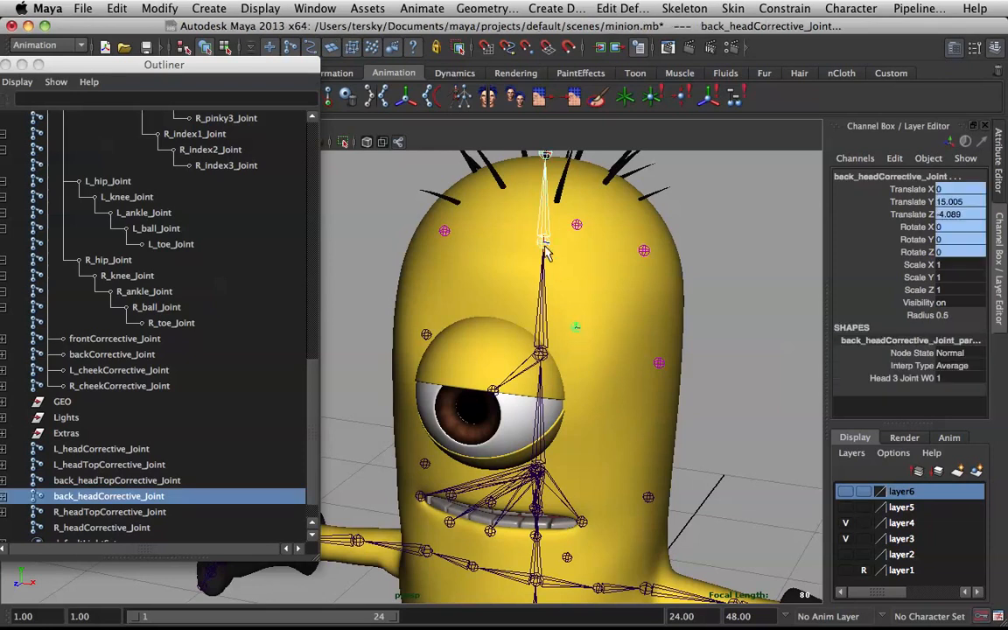
click(543, 239)
click(425, 336)
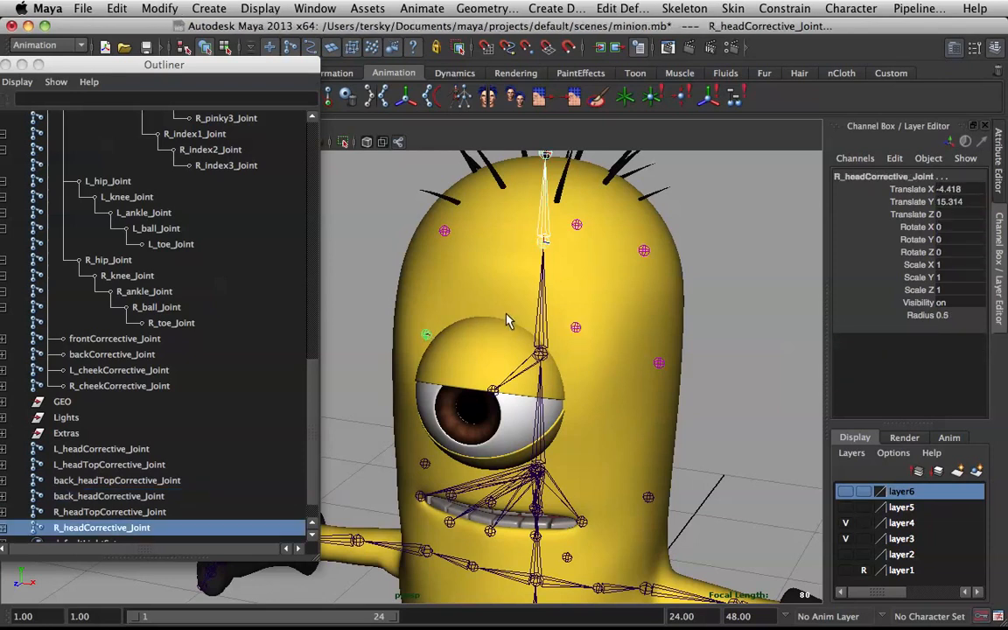
Add a parent constraint from head2_Joint to the left, back and right lower head corrective joints
click(543, 323)
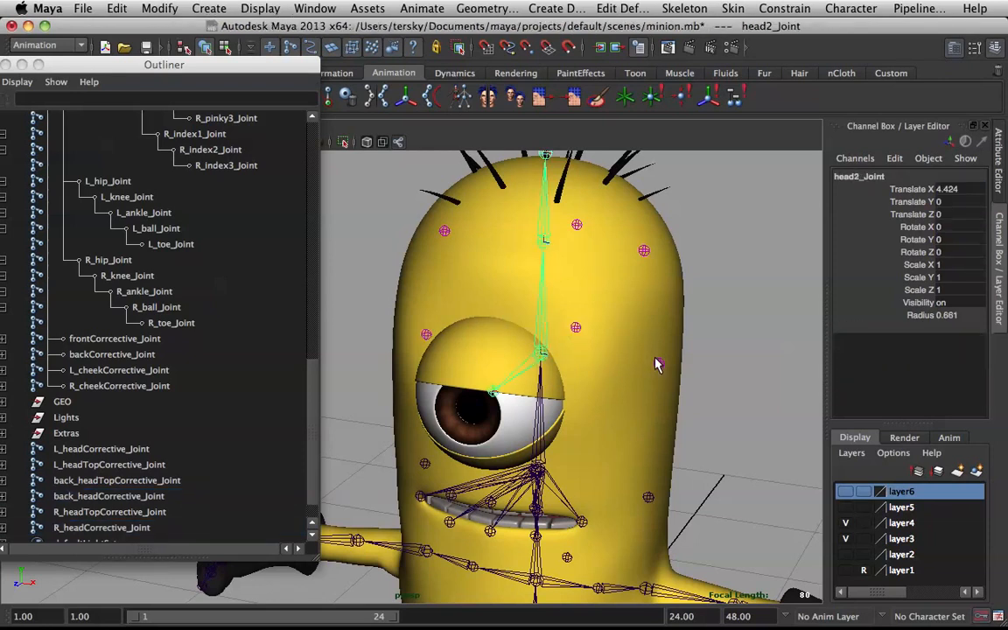
click(658, 363)
key(Up)
click(517, 295)
key(Up)
click(425, 338)
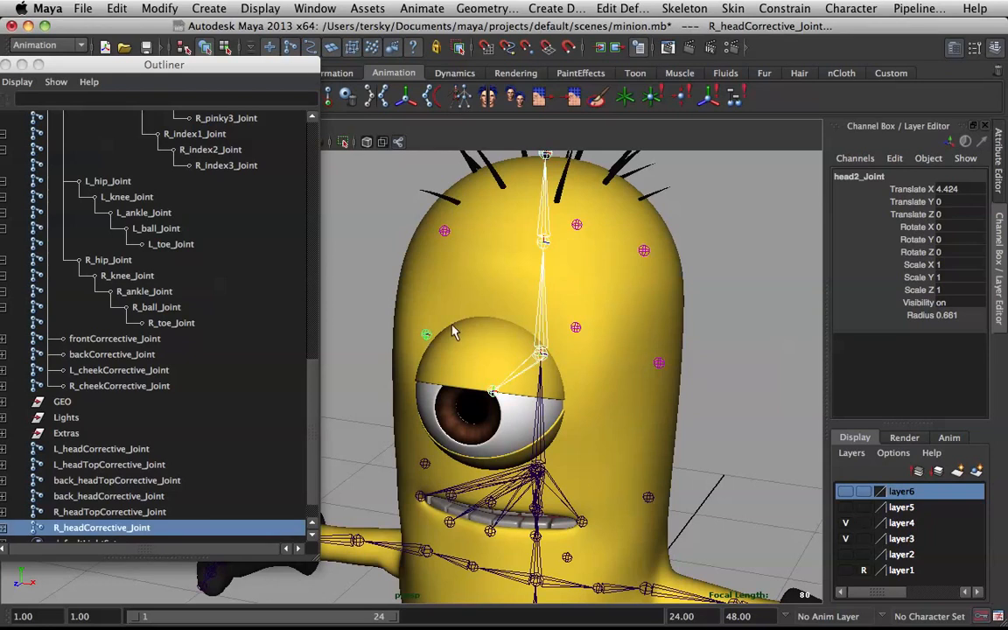
Add a parent constraint from head2_Joint to the right, back and left upper head corrective joints
click(542, 311)
click(444, 231)
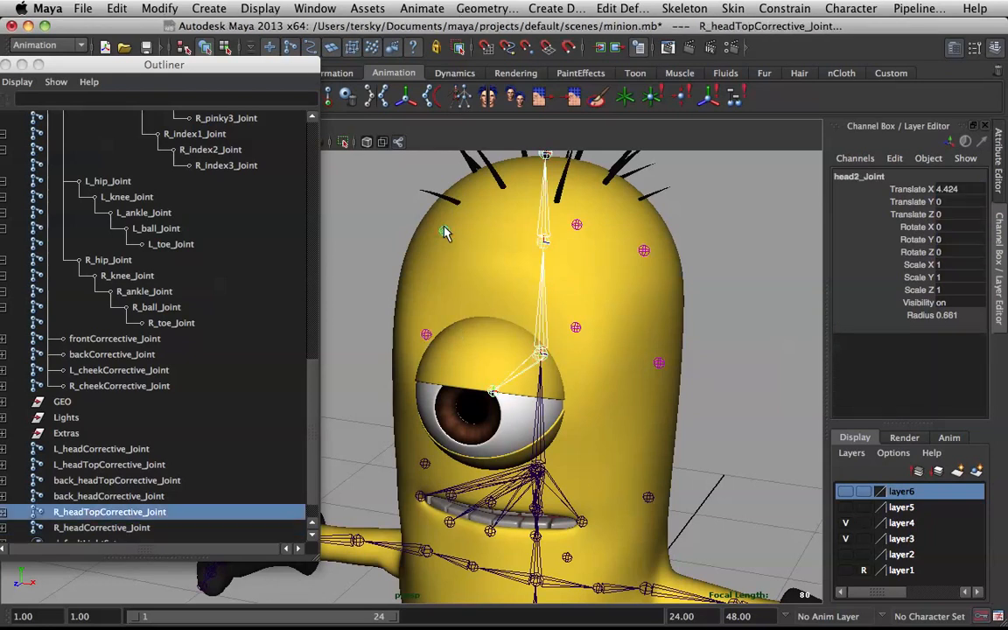
click(541, 282)
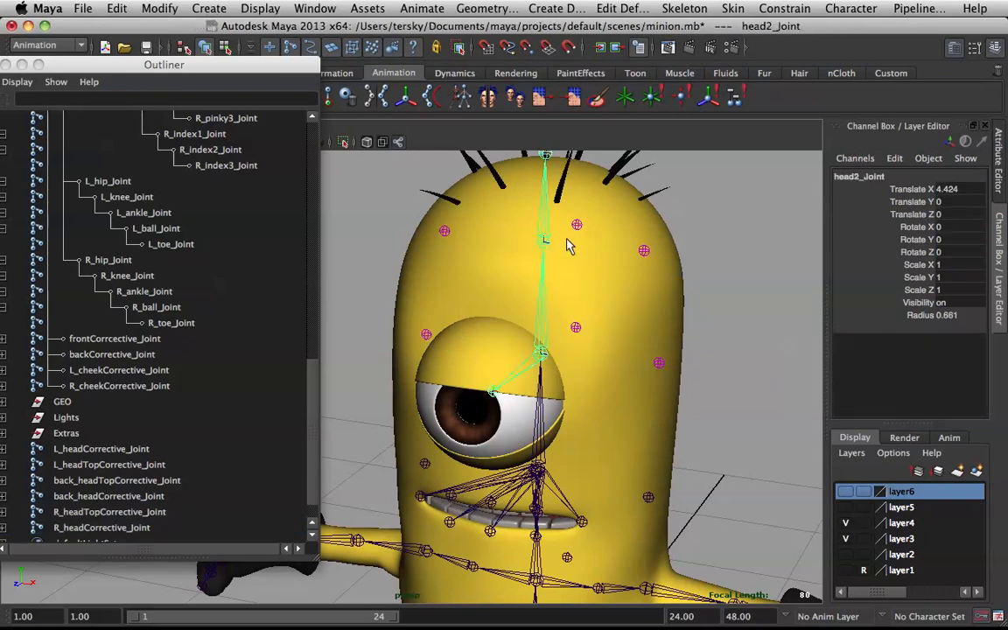
click(576, 227)
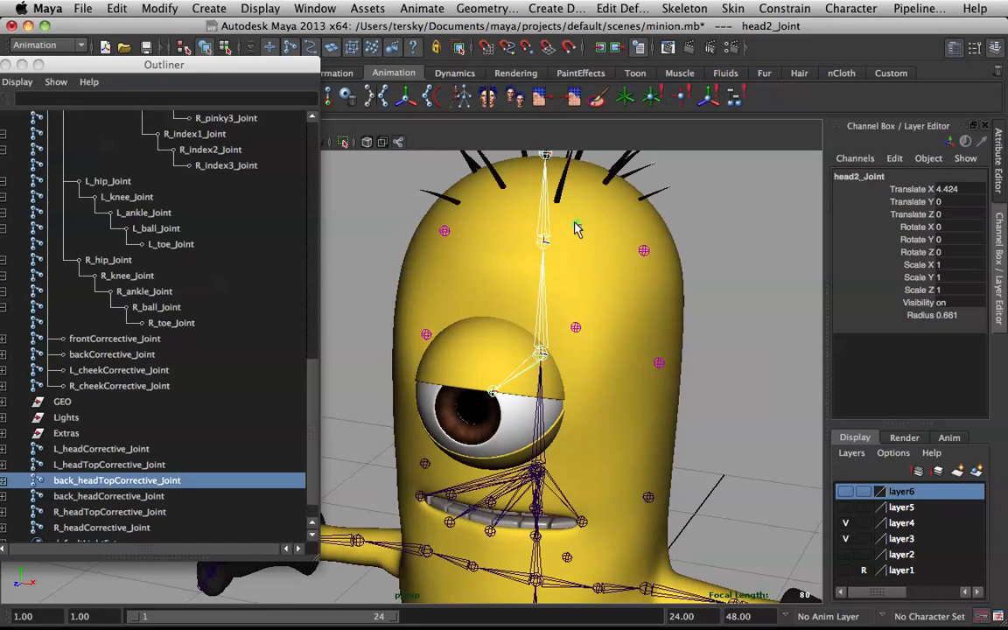
click(544, 337)
click(644, 251)
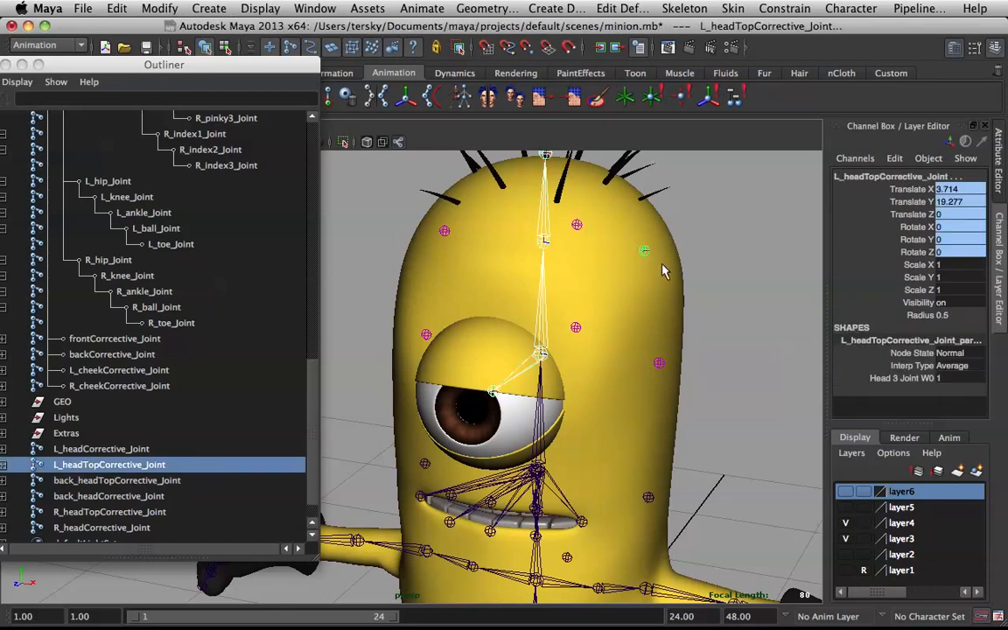
click(706, 287)
Rotate head2_Joint to test how the head corrective joints follow it, and undo the rotation
click(542, 338)
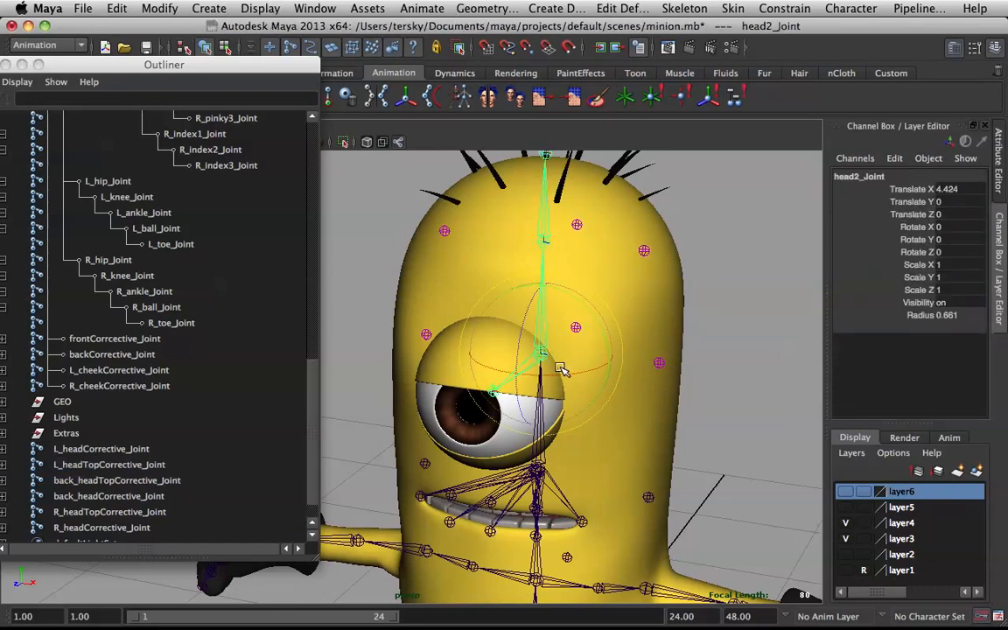
drag(561, 374, 414, 189)
click(537, 232)
key(Up)
Set the constraint weights of the three upper head corrective joints to 0.7 for head3_Joint and 0.3 for head2_Joint
click(616, 230)
alt+drag(617, 230, 553, 243)
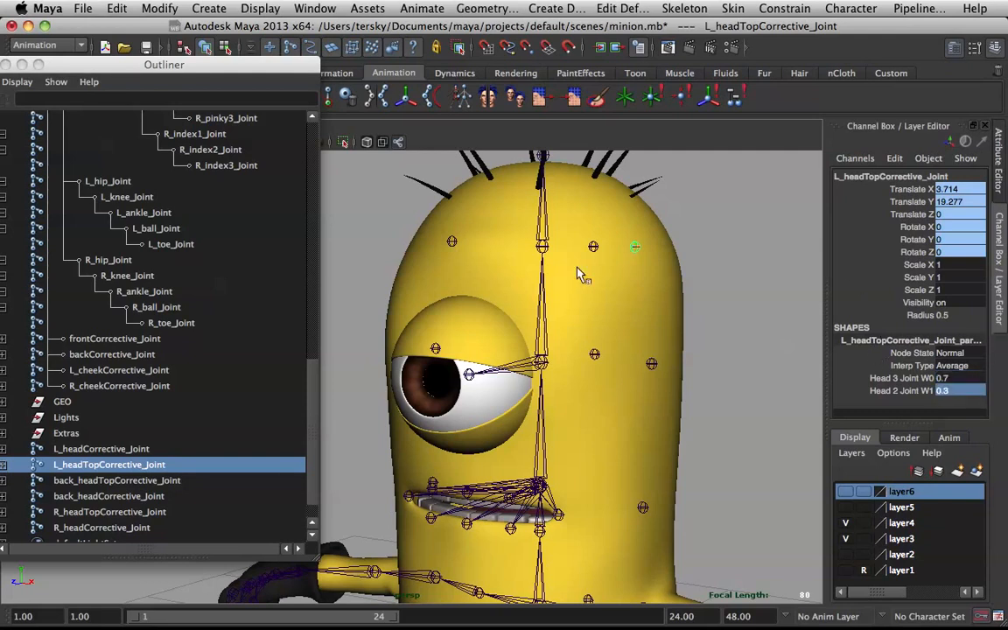
click(593, 248)
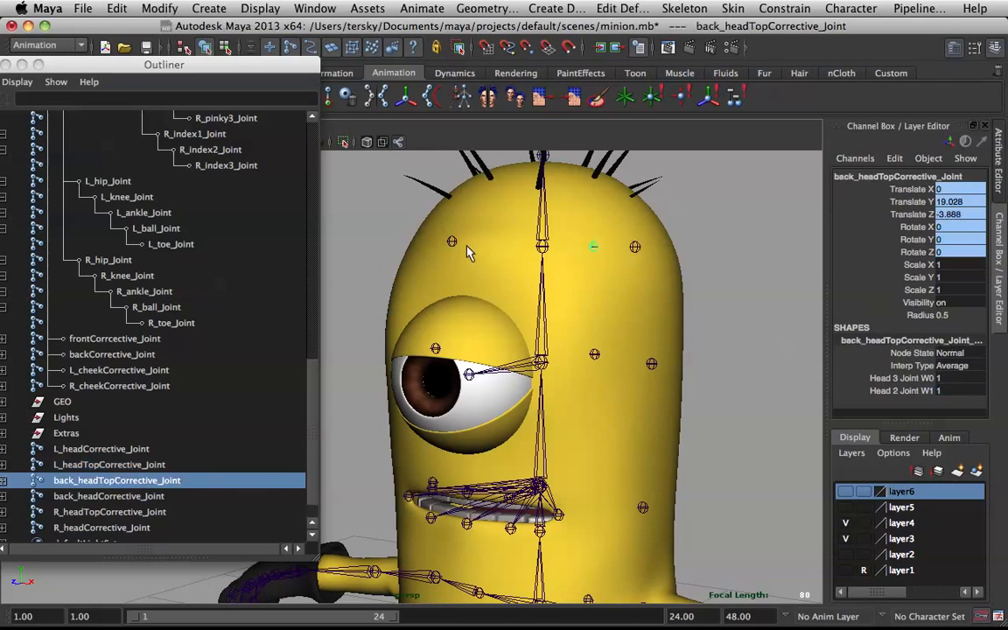
shift+click(452, 244)
shift+click(952, 391)
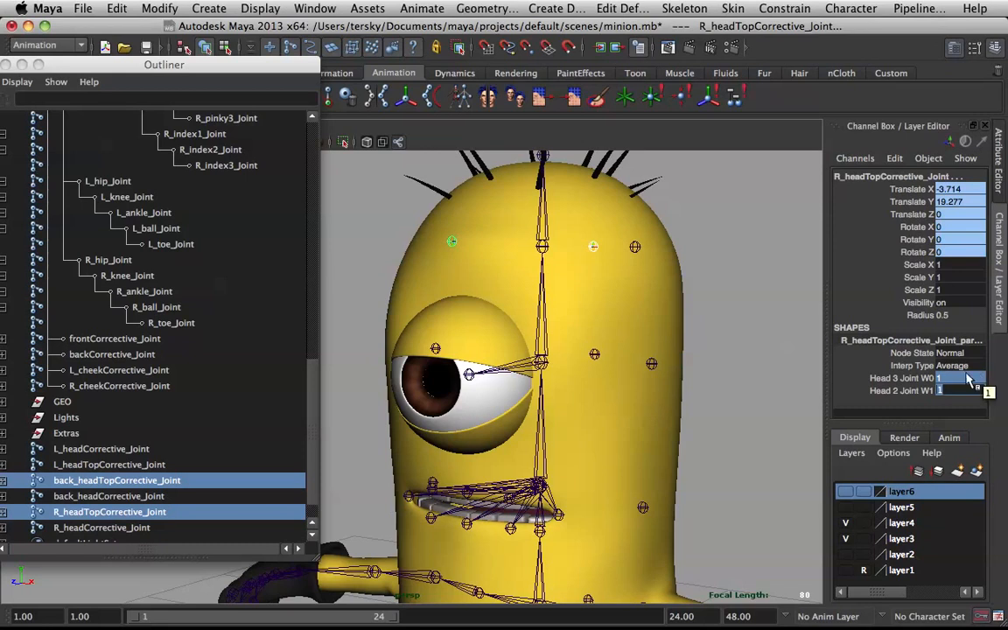
double_click(969, 378)
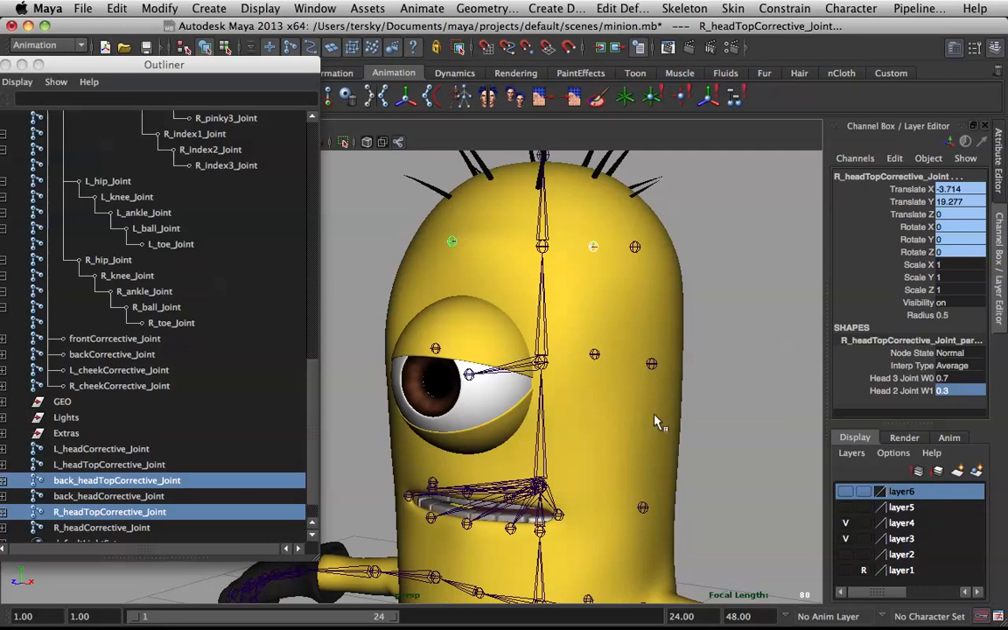
Set the constraint weights of the three lower head corrective joints to 0.3 for head3_Joint and 0.7 for head2_Joint
drag(647, 394, 653, 396)
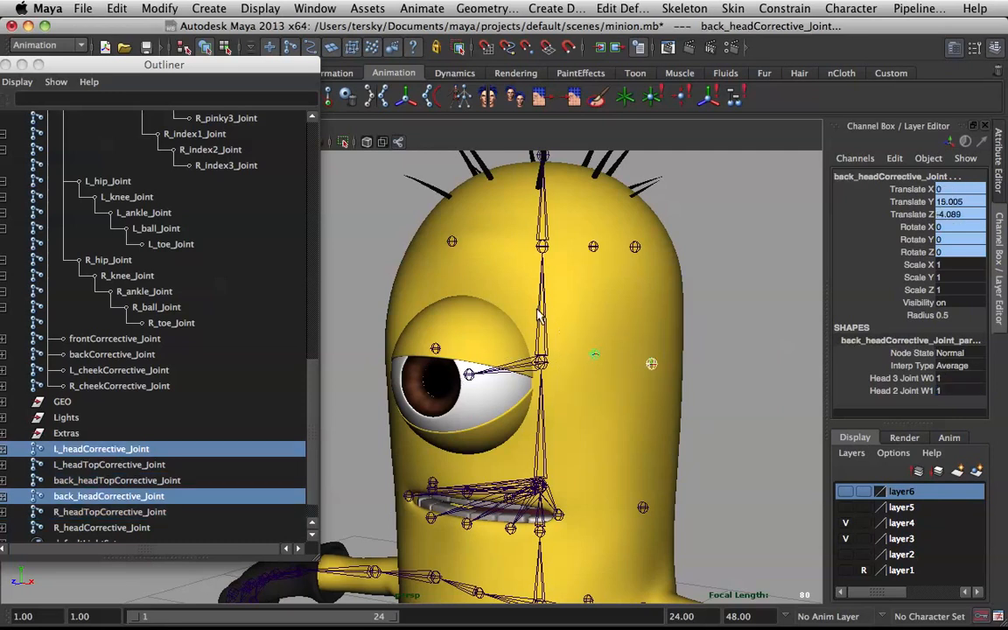
shift+click(435, 350)
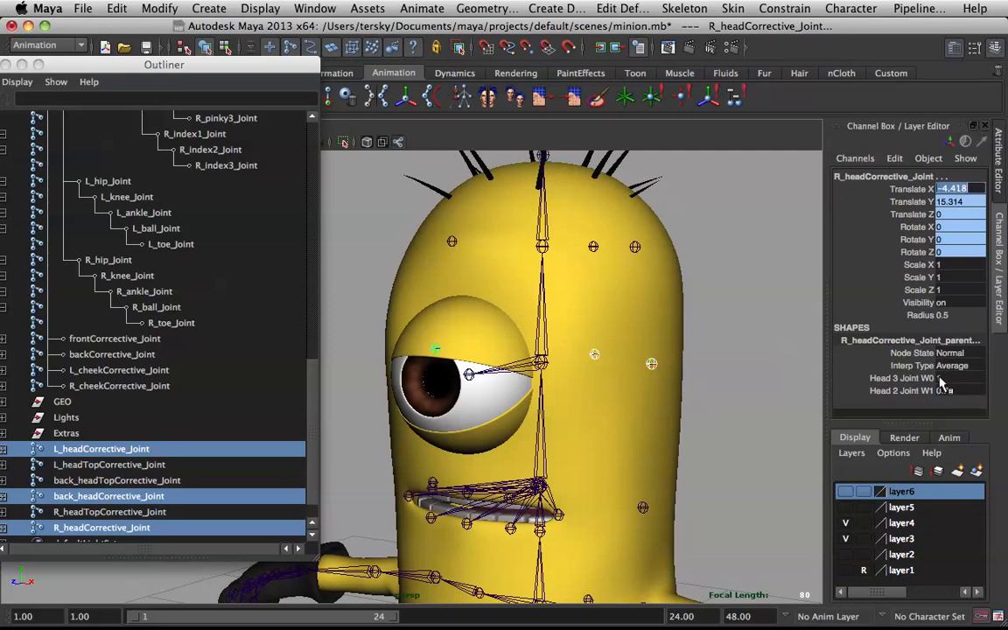
double_click(942, 379)
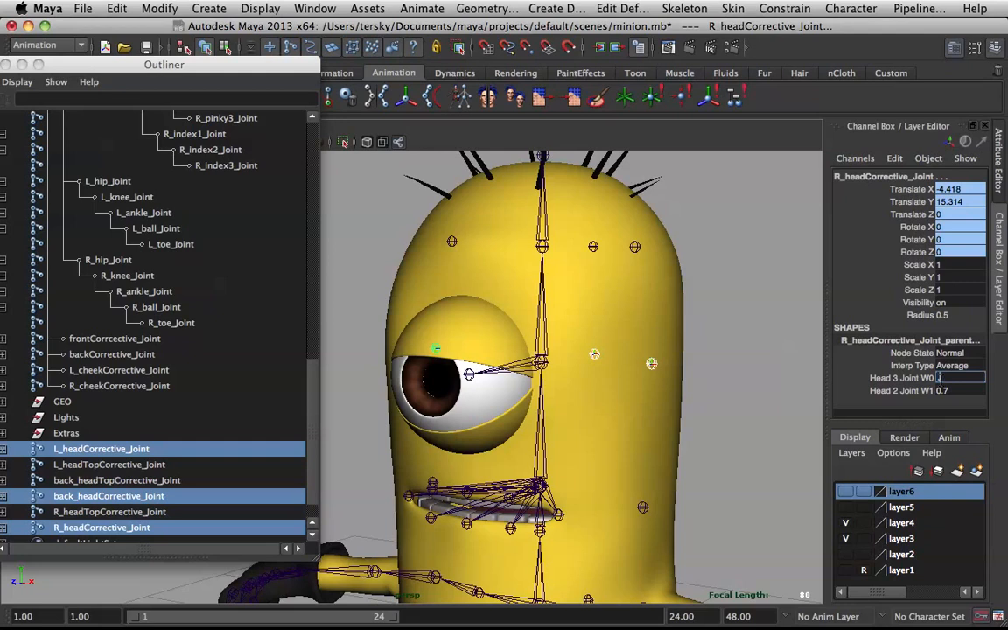
click(746, 323)
Rotate the head joints to test how the weighted corrective joints follow, and undo the rotations
click(543, 339)
alt+drag(542, 337, 576, 367)
key(e)
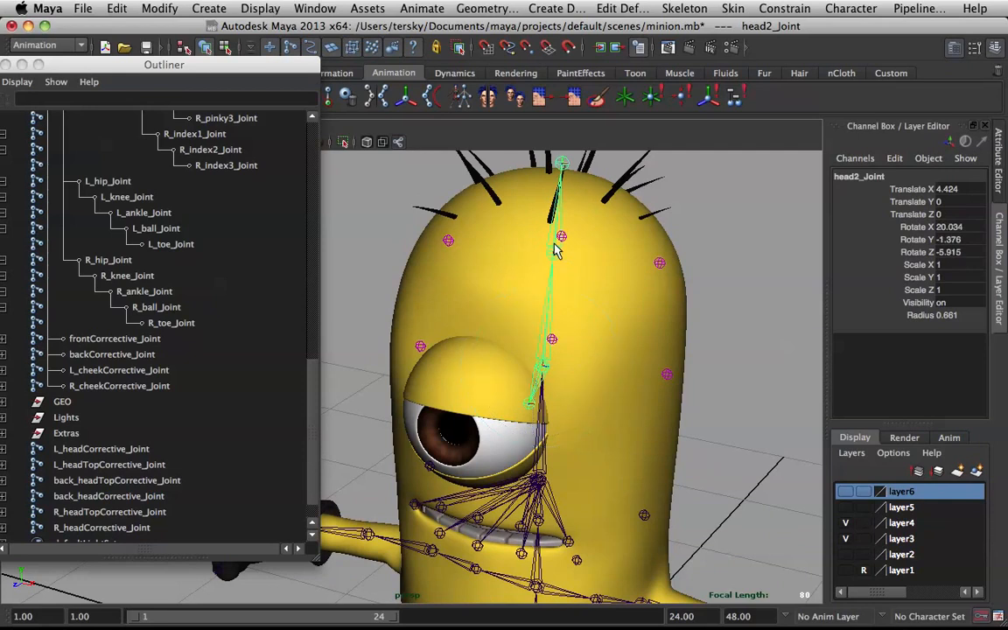
click(580, 255)
drag(585, 239, 489, 256)
alt+drag(550, 273, 634, 280)
key(z)
drag(474, 215, 425, 202)
key(z)
key(z)
key(z)
alt+drag(529, 257, 630, 268)
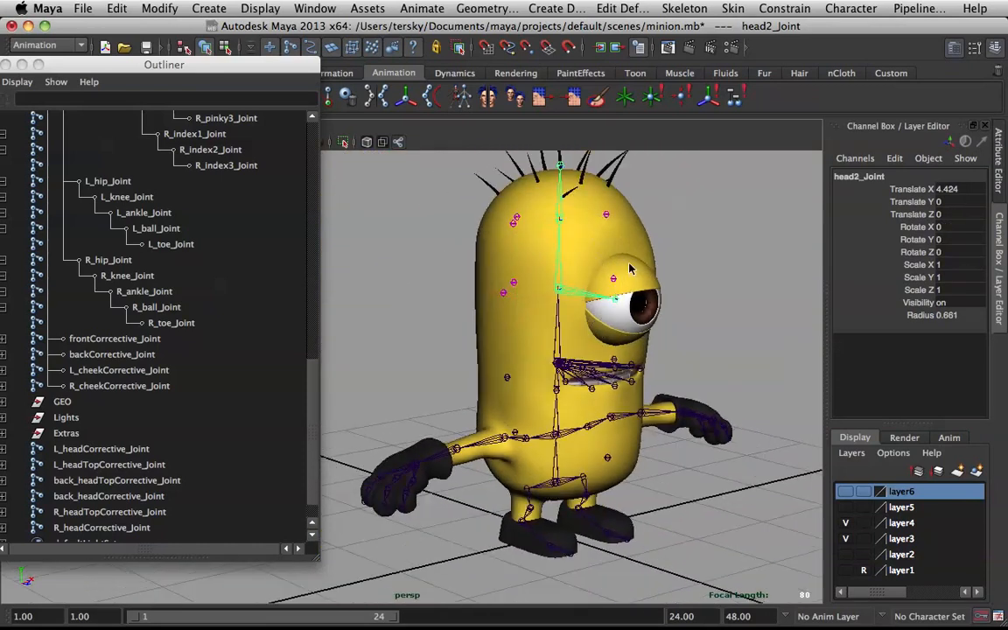
Parent the six head corrective joints, from L_headCorrective_Joint to R_headCorrective_Joint, under RIG
click(679, 251)
click(101, 449)
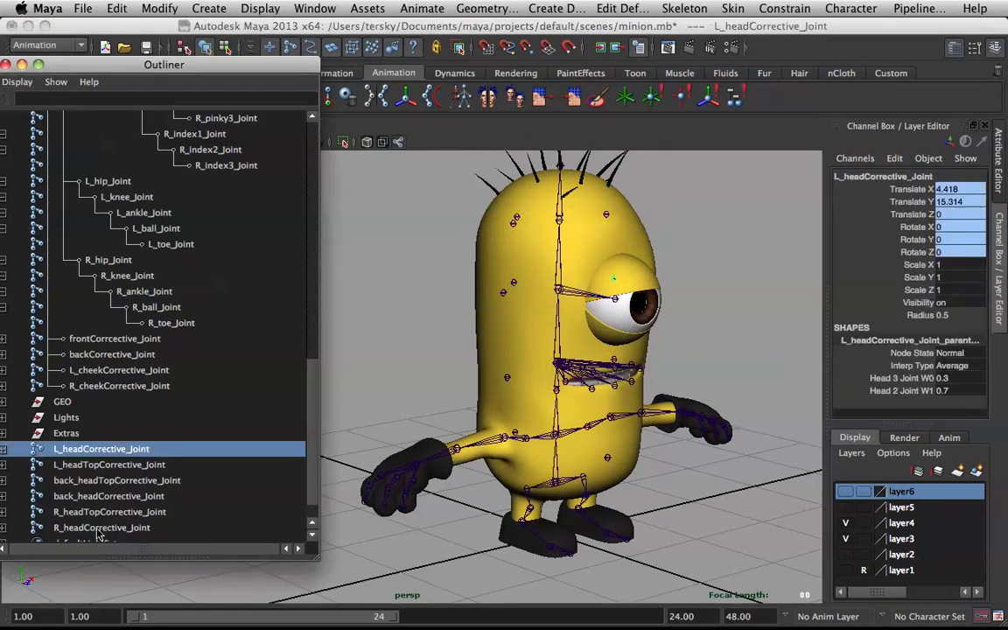
shift+click(105, 527)
scroll(103, 368, up, 10)
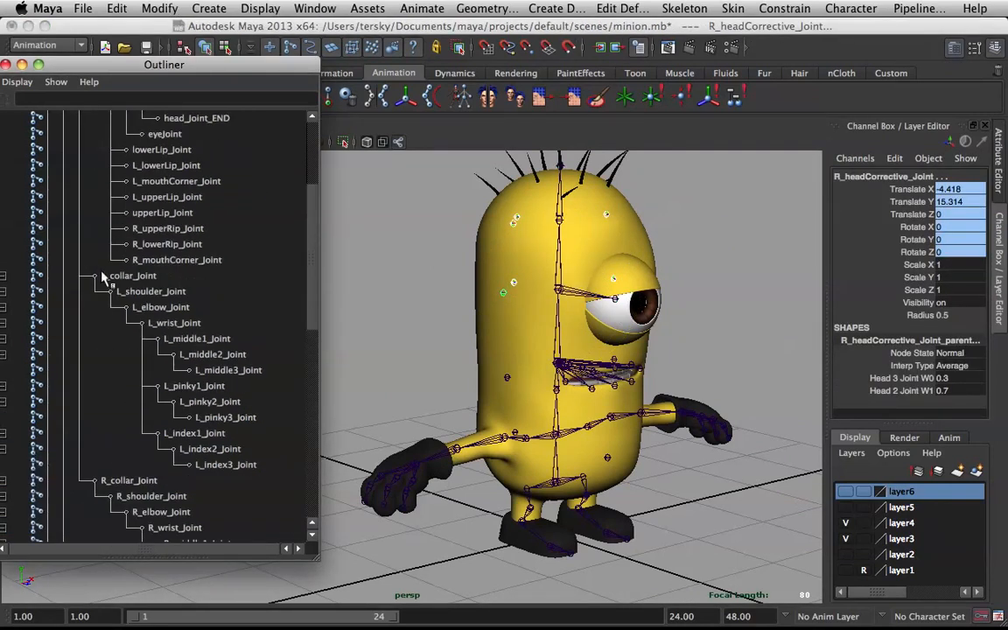
click(61, 182)
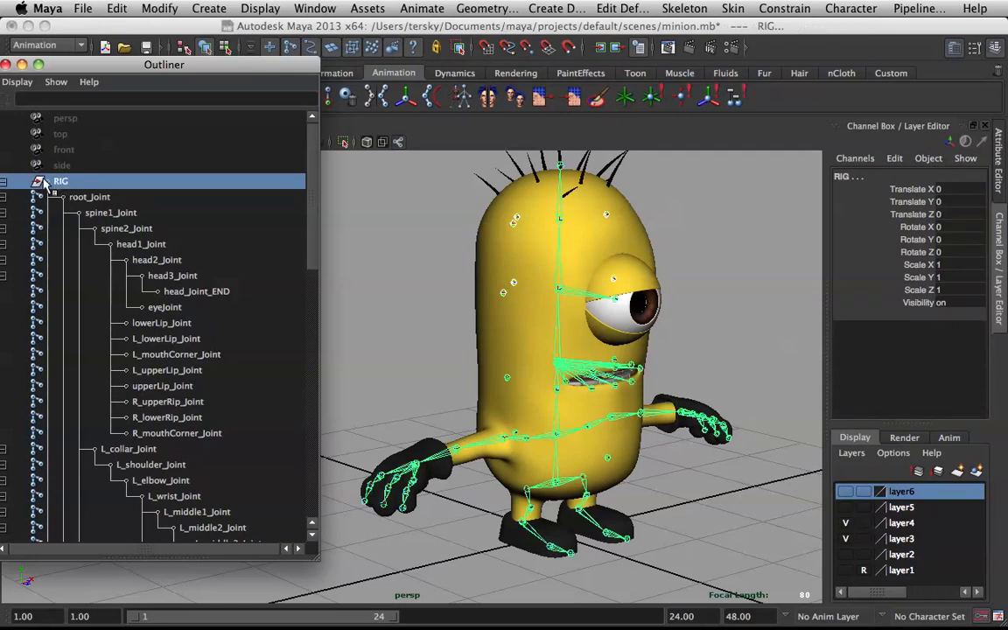
key(ctrl+z)
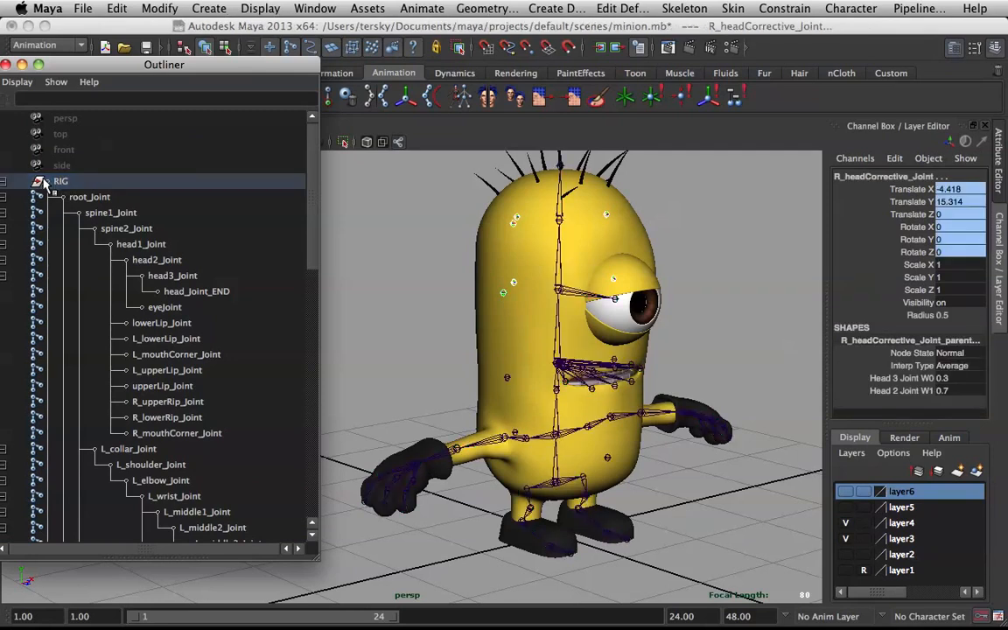
Smooth bind the bodyBase mesh to all joints under RIG, from root_Joint through R_headCorrective_Joint
click(92, 200)
scroll(96, 219, down, 10)
shift+click(131, 449)
shift+click(600, 251)
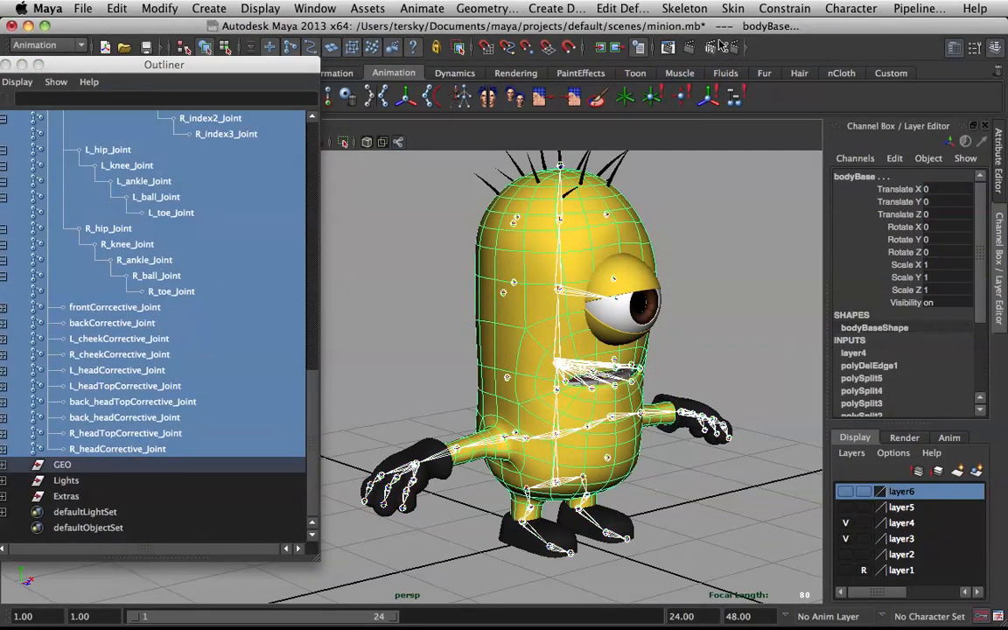
click(734, 9)
mouse_move(744, 35)
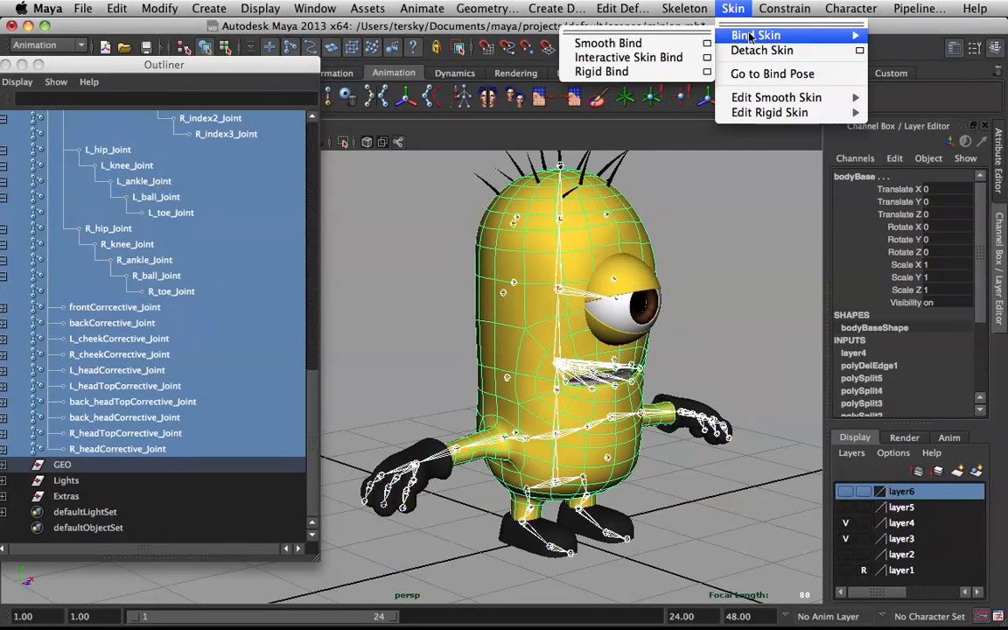
click(660, 44)
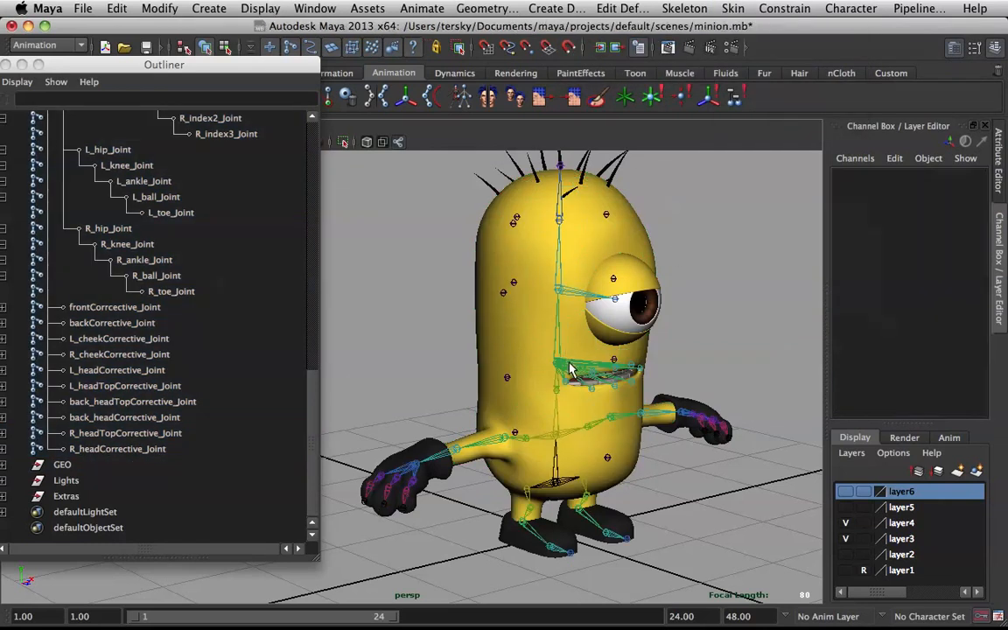
Rotate head2_Joint and head3_Joint in several directions to test the head skin deformation, and undo the rotations
click(561, 292)
drag(577, 258, 543, 279)
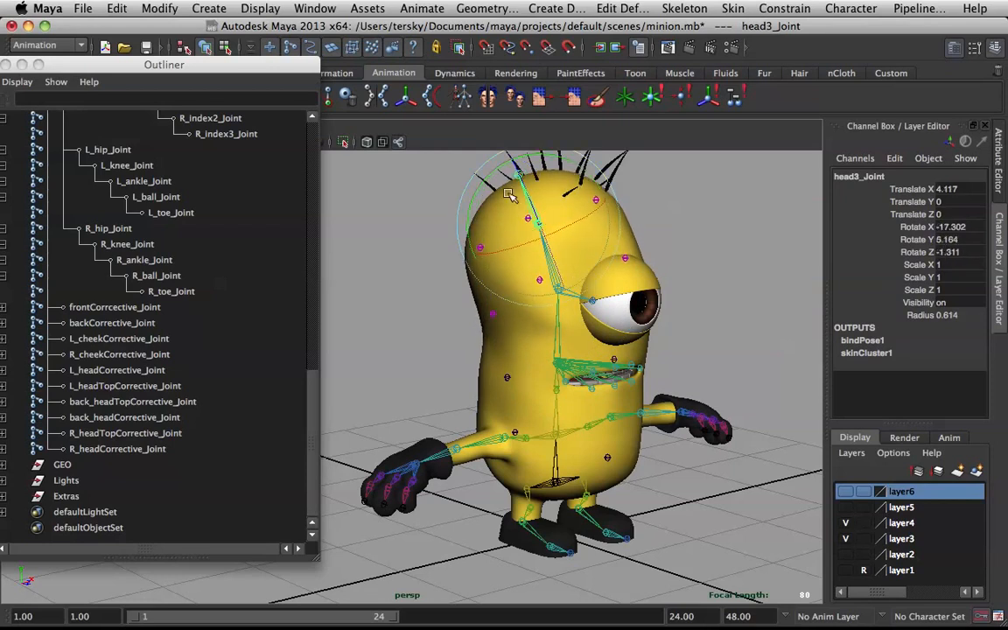
drag(523, 189, 538, 276)
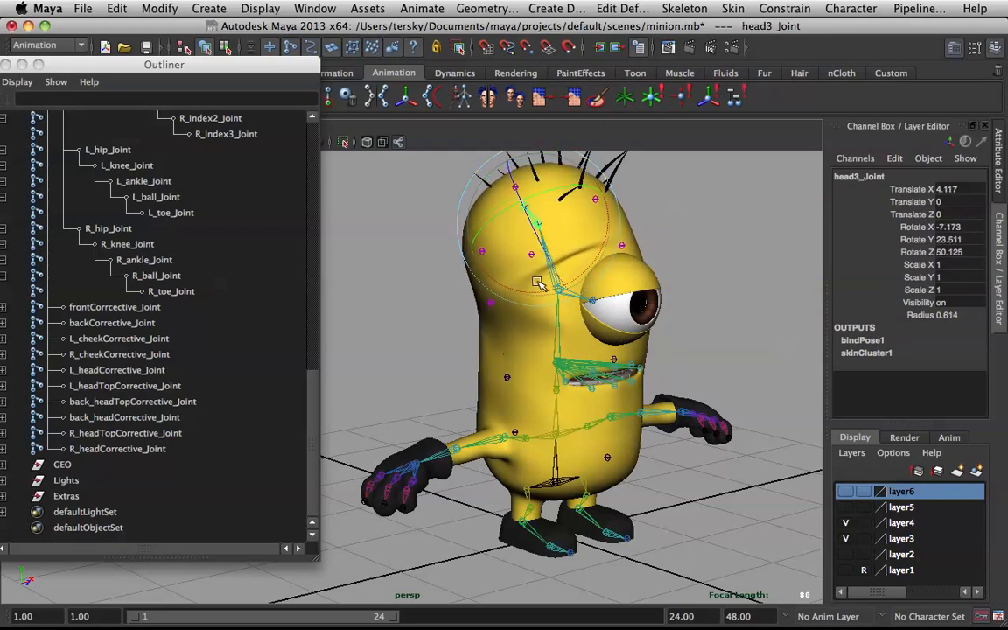
alt+drag(639, 267, 541, 285)
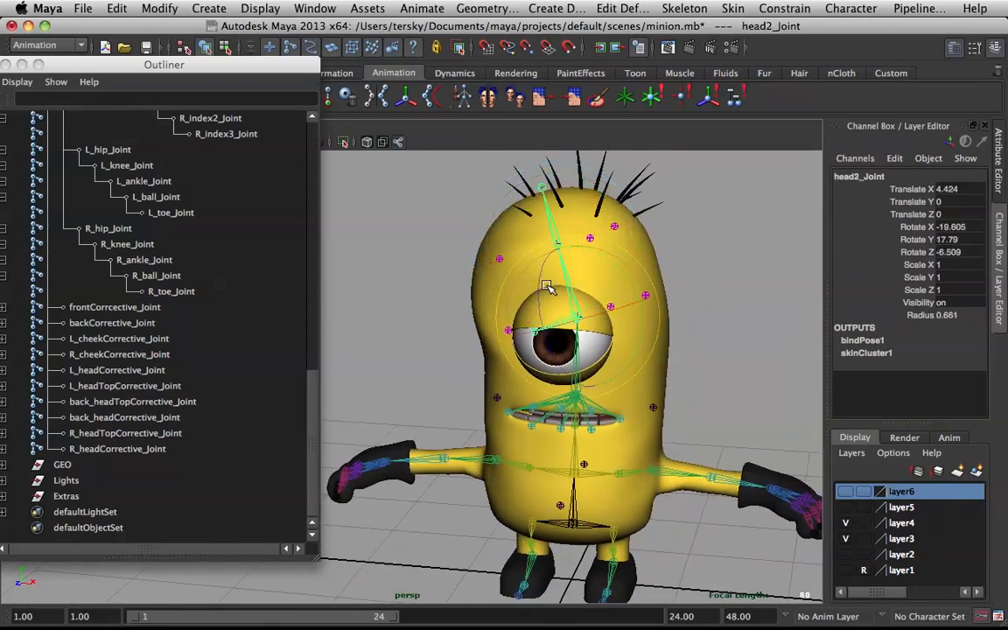
key(z)
alt+drag(595, 224, 518, 215)
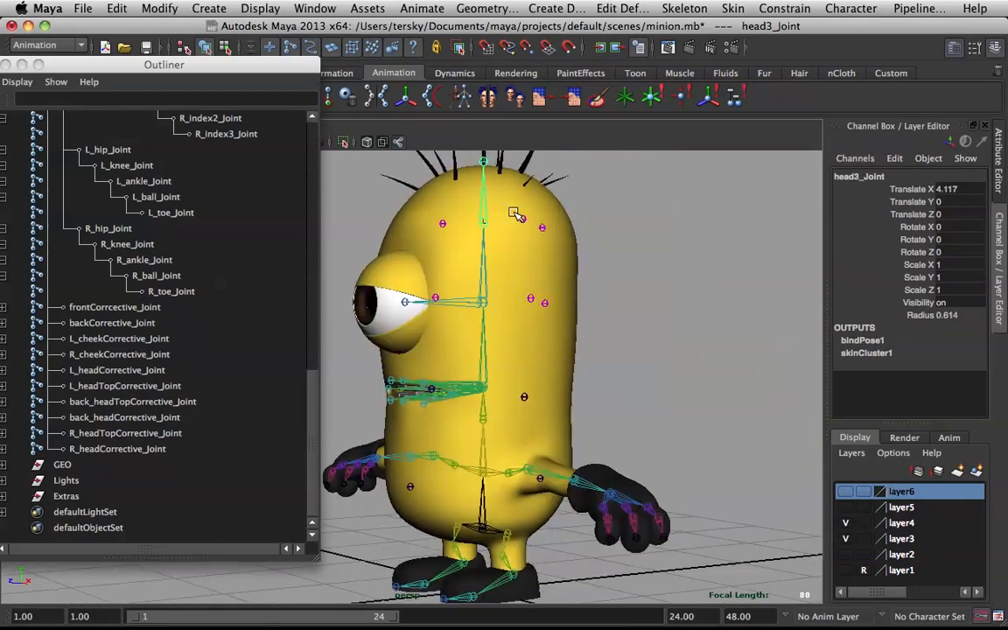
Bend head3_Joint forward about 26 and 22 degrees in Z to test the upper head, undoing each rotation
drag(424, 215, 427, 218)
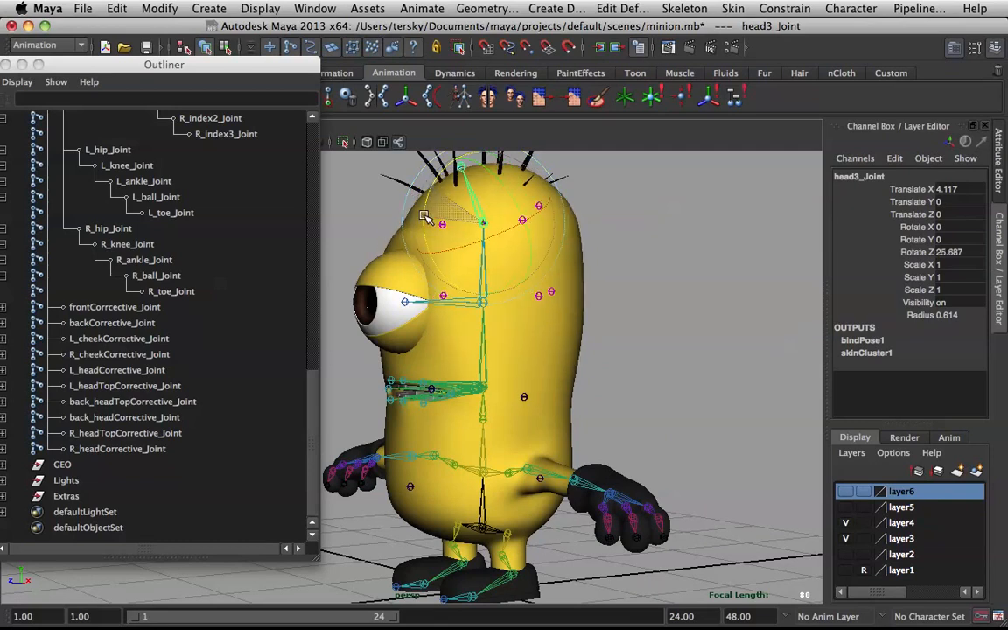
alt+drag(489, 215, 558, 229)
key(ctrl+z)
drag(459, 200, 441, 269)
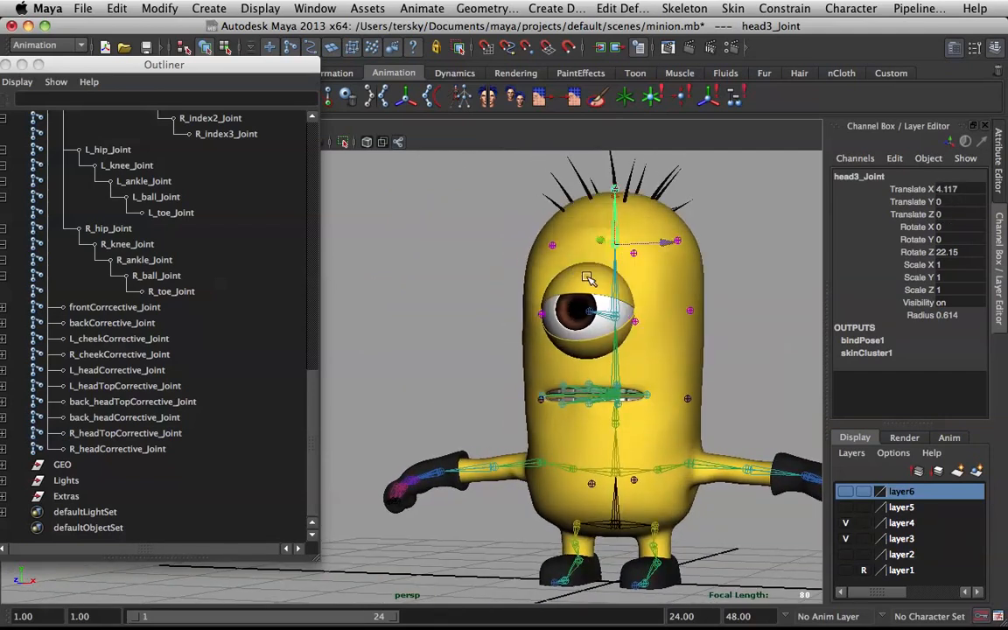
click(590, 282)
alt+drag(590, 282, 569, 350)
scroll(569, 348, up, 4)
key(super+z)
Bend head2_Joint backward about 36 degrees in Z to test the back of the head, and undo the rotation
alt+middle_drag(513, 365, 455, 380)
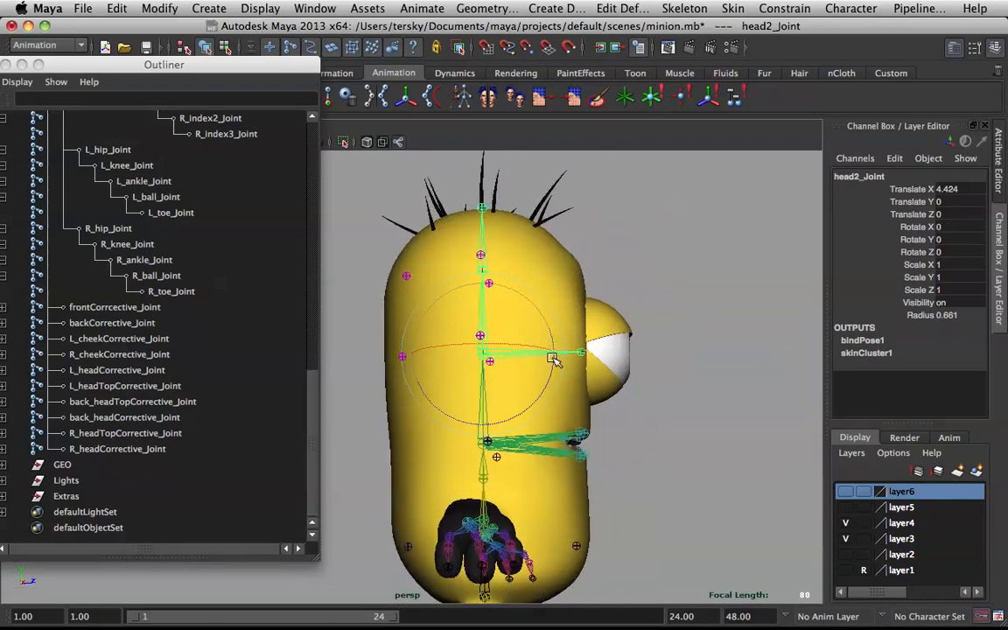
drag(555, 370, 525, 376)
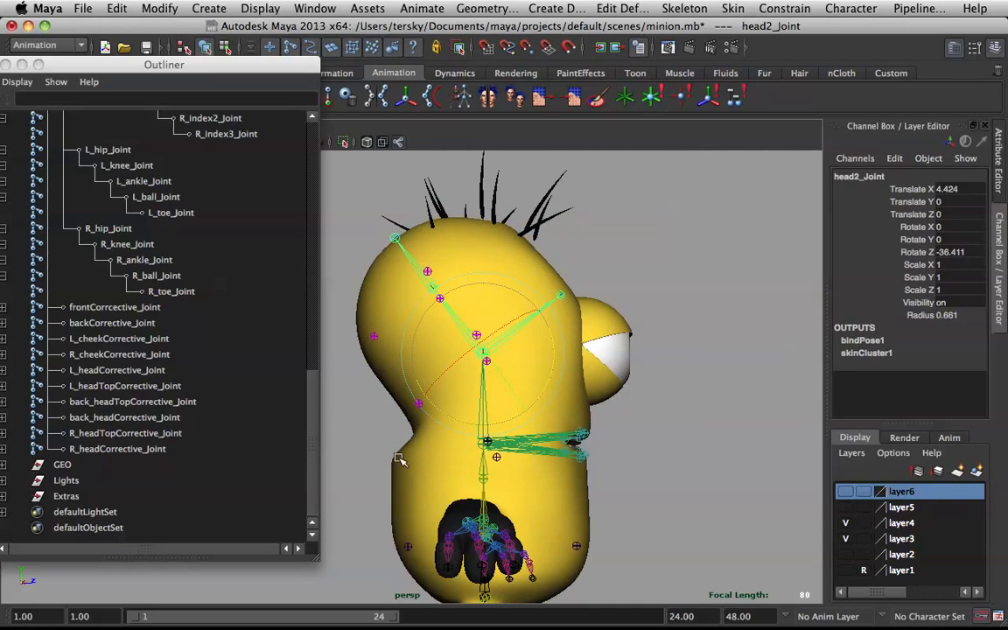
alt+middle_drag(453, 290, 520, 262)
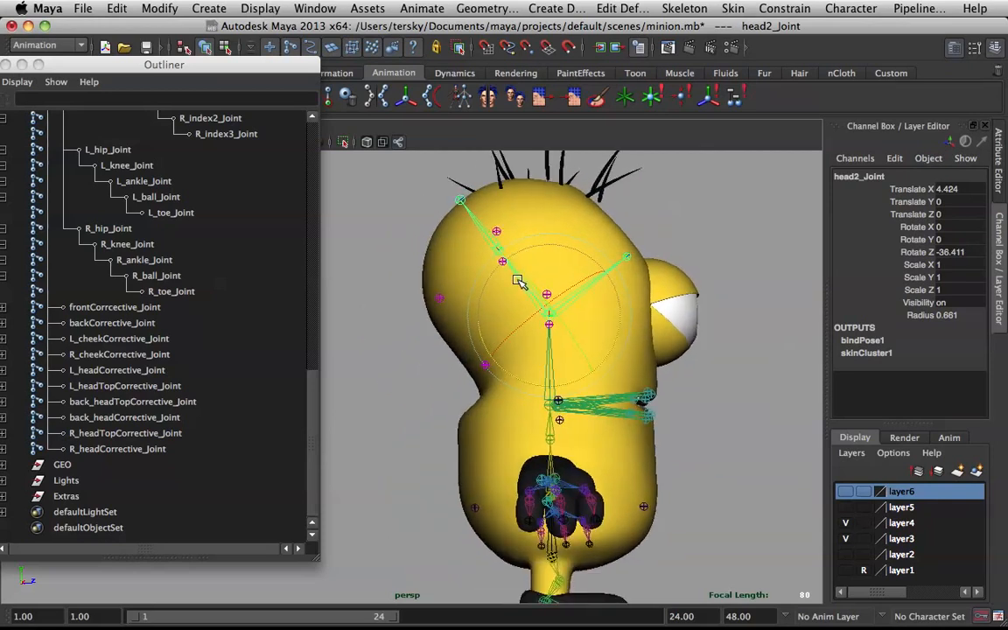
alt+drag(520, 277, 528, 295)
key(z)
Bend head1_Joint backward and head2_Joint about -34 degrees in Z to test the combined deformation, and undo both rotations
click(546, 327)
click(546, 333)
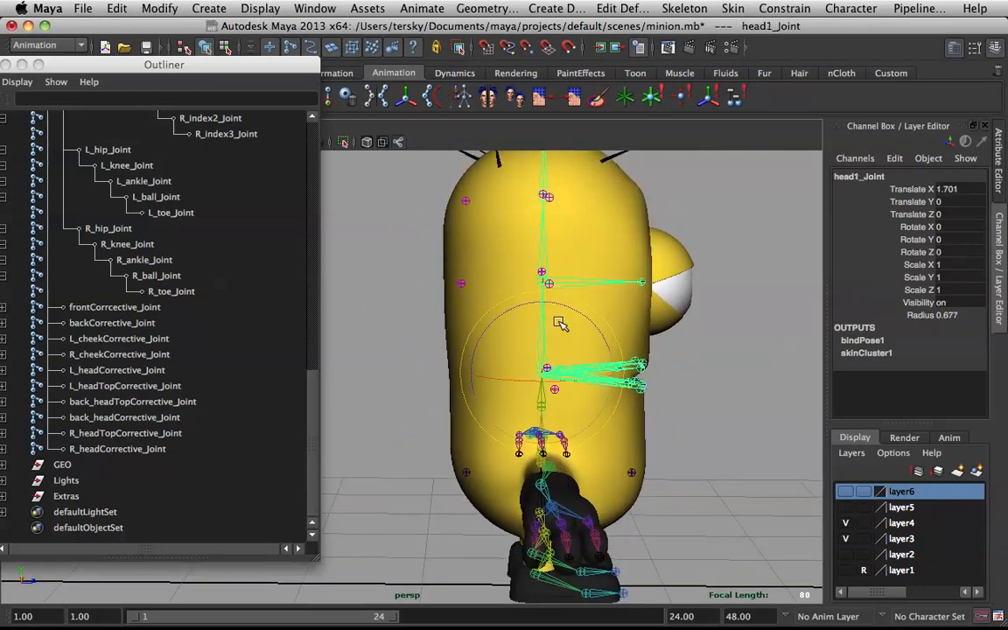
drag(575, 310, 550, 304)
click(530, 286)
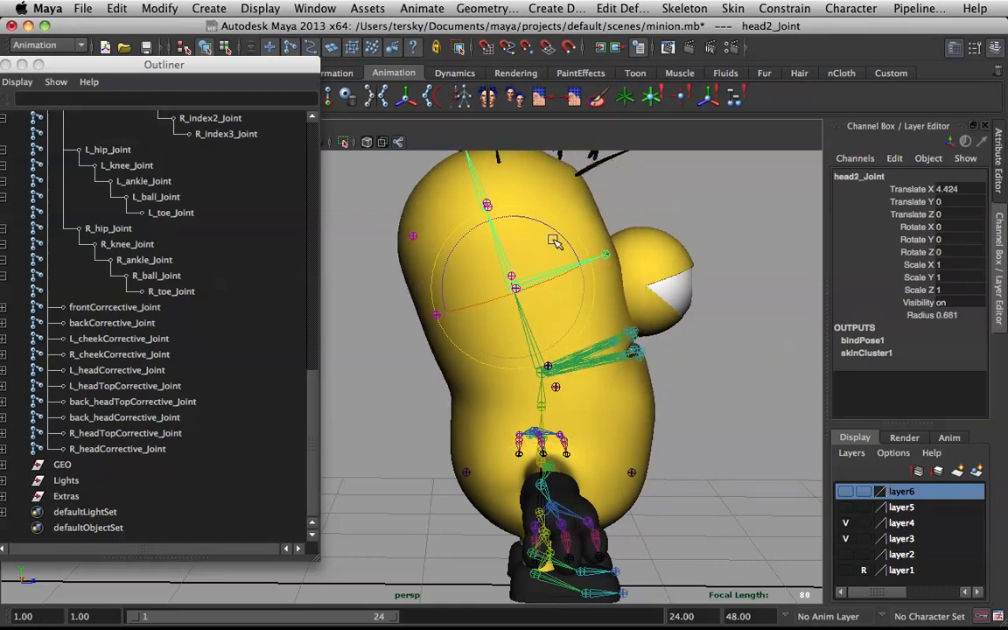
drag(558, 234, 522, 218)
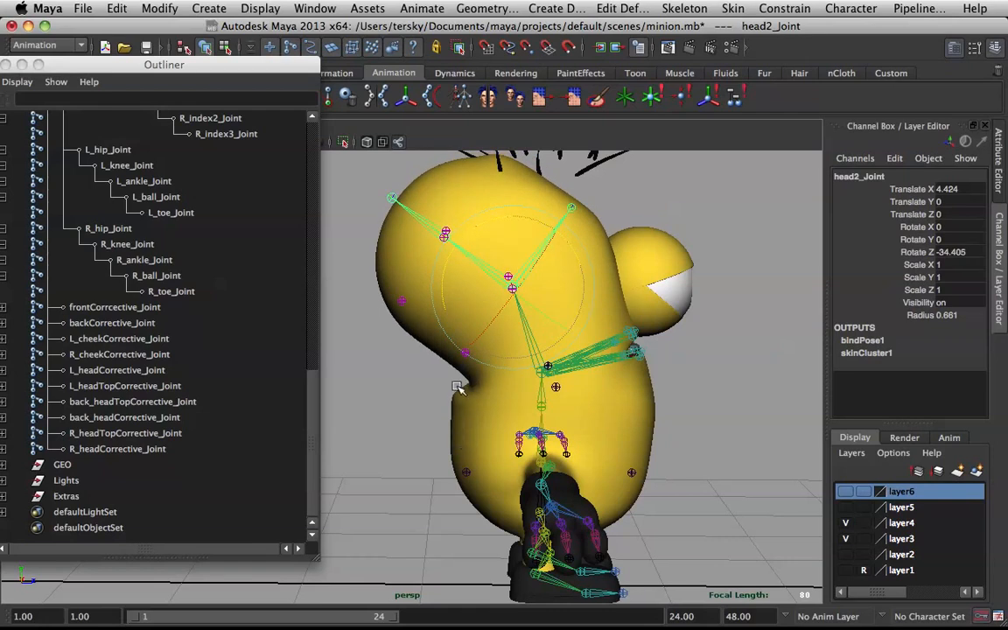
key(z)
key(z)
key(z)
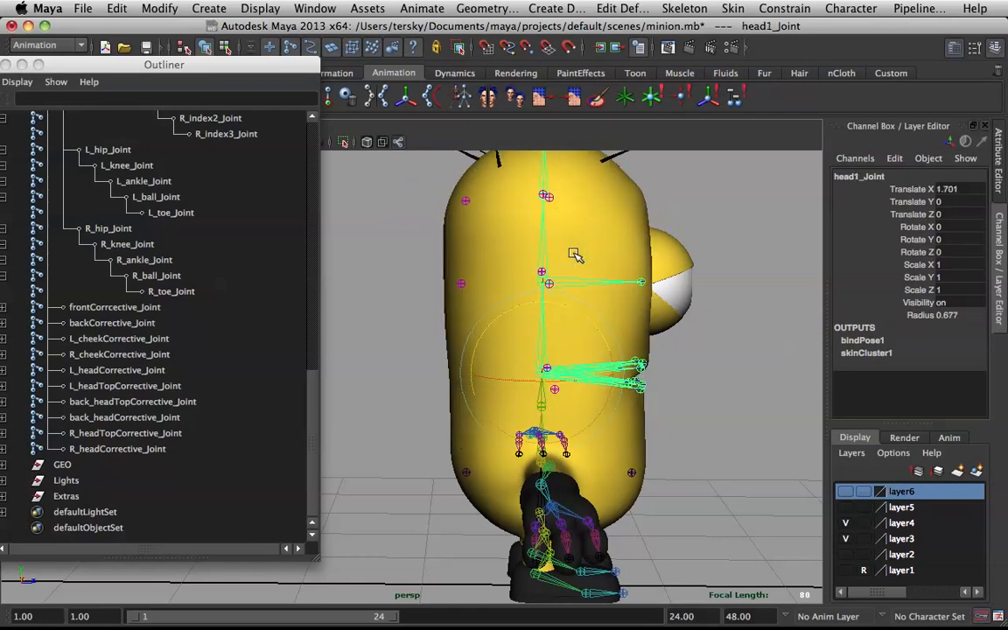
Test rotating head1_Joint and head2_Joint separately, undoing each rotation
drag(578, 317, 602, 342)
key(z)
click(542, 272)
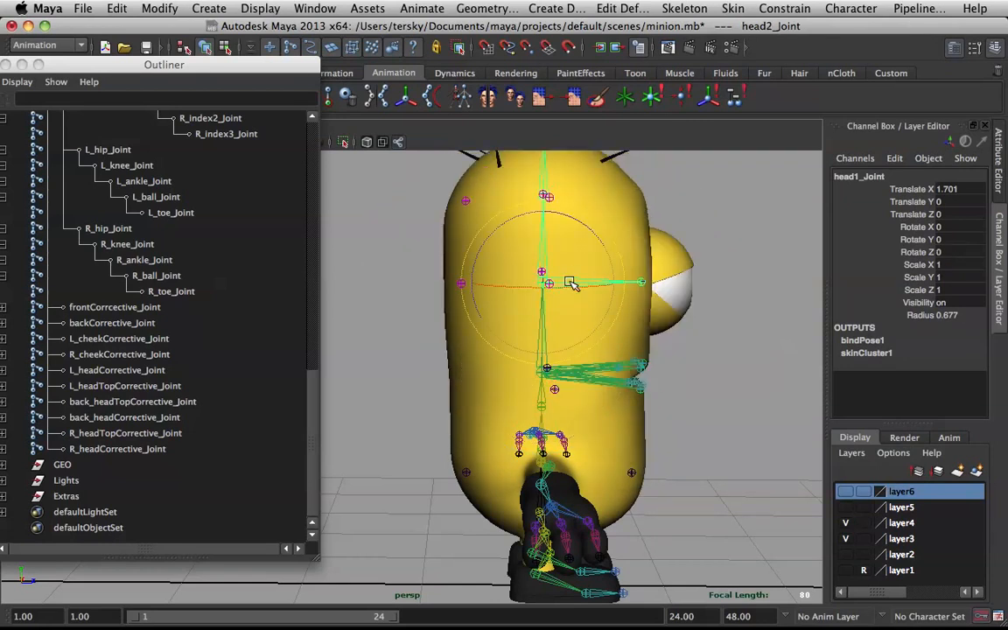
drag(578, 226, 490, 390)
key(z)
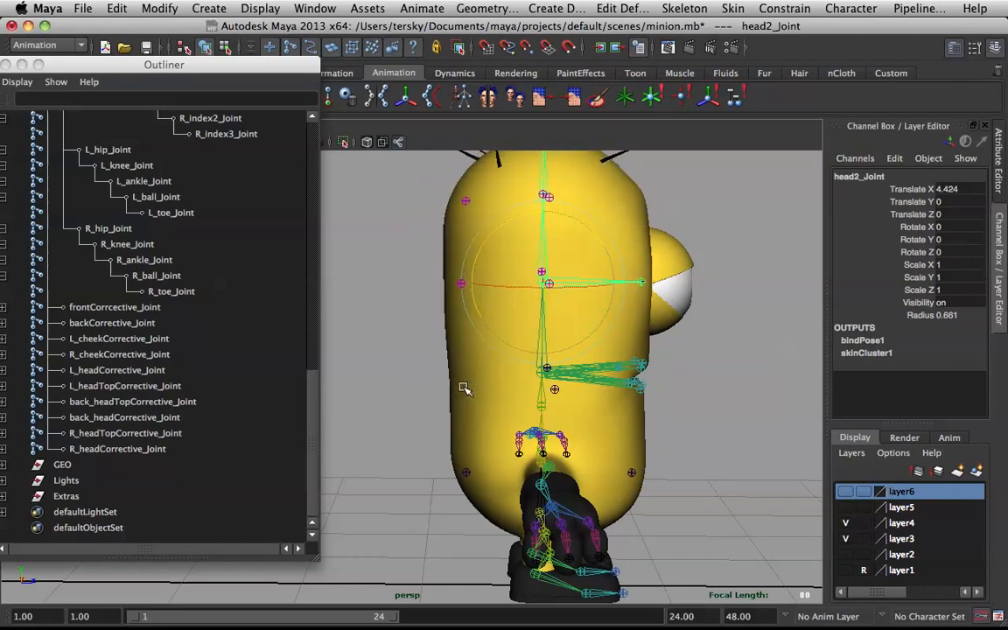
Bend head1_Joint and head2_Joint backward and move head2_Joint to test the back of the body, and undo all the changes
click(543, 372)
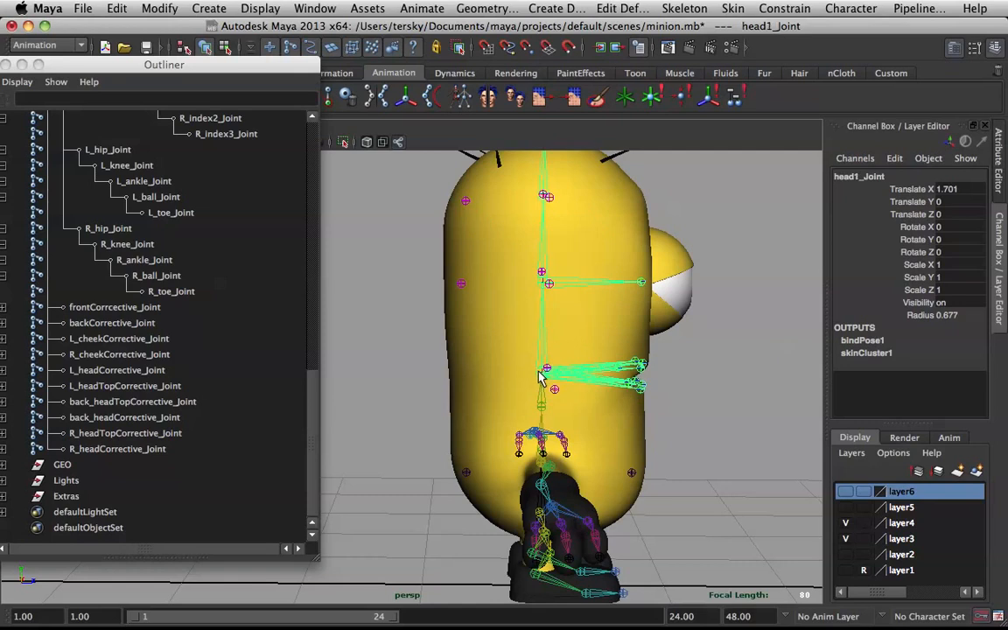
mouse_move(526, 290)
mouse_down()
mouse_move(593, 324)
mouse_move(545, 299)
mouse_move(603, 342)
mouse_move(503, 245)
mouse_move(540, 288)
mouse_up()
key(Down)
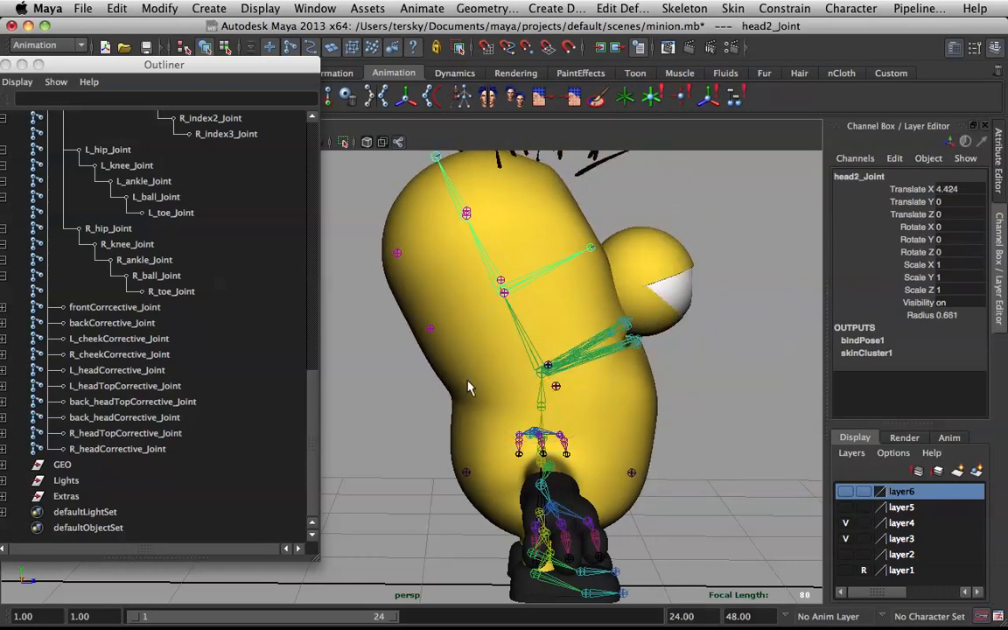
key(e)
drag(528, 227, 499, 220)
key(w)
drag(502, 293, 489, 287)
scroll(569, 263, down, 2)
alt+drag(590, 265, 516, 266)
key(z)
key(z)
key(z)
key(z)
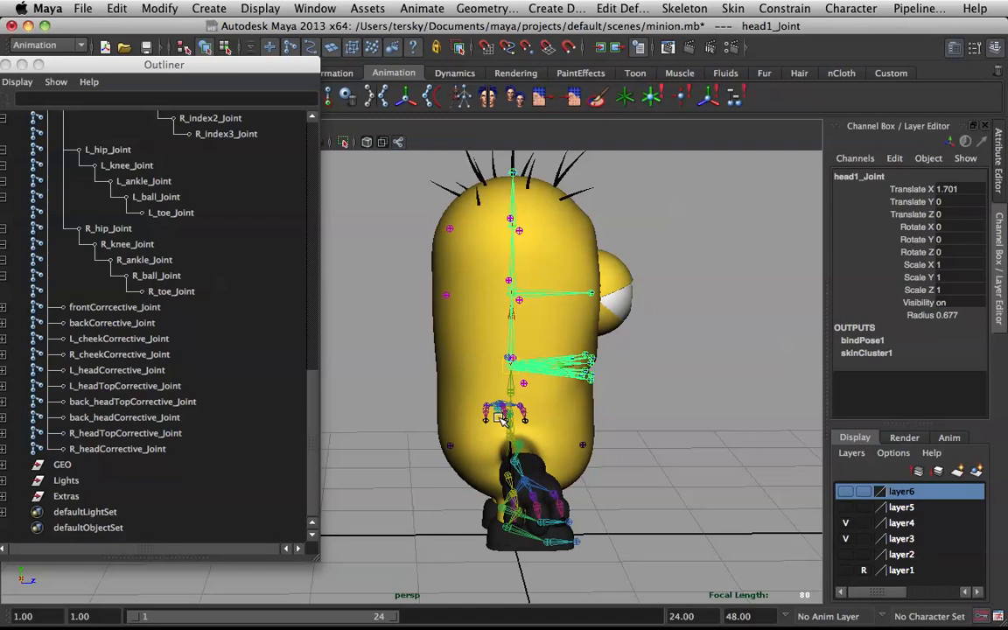
Clear the joint selection
alt+drag(517, 444, 354, 323)
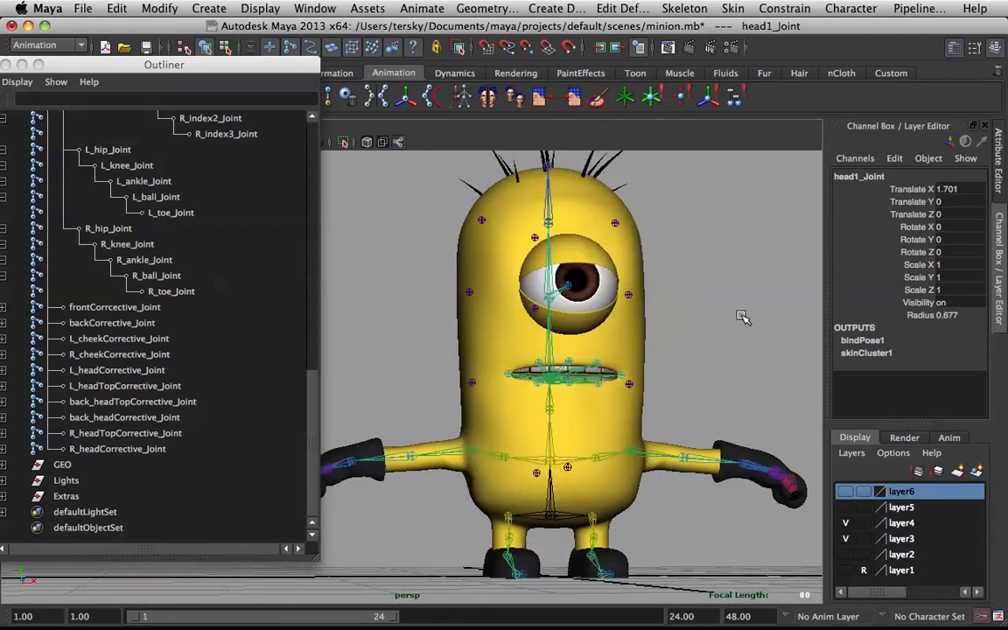
click(665, 284)
alt+drag(606, 366, 616, 407)
mouse_move(604, 627)
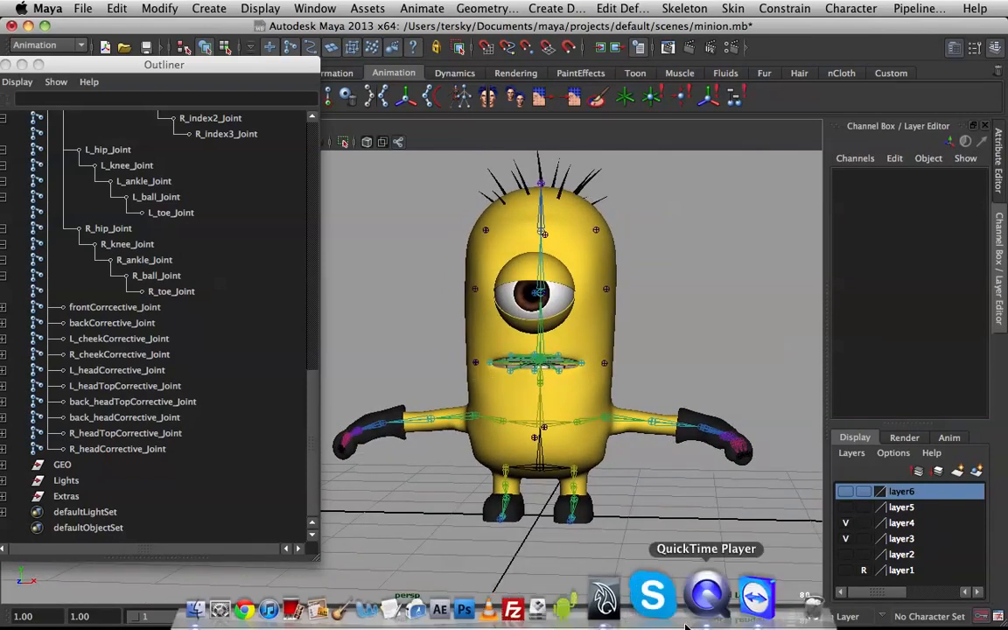